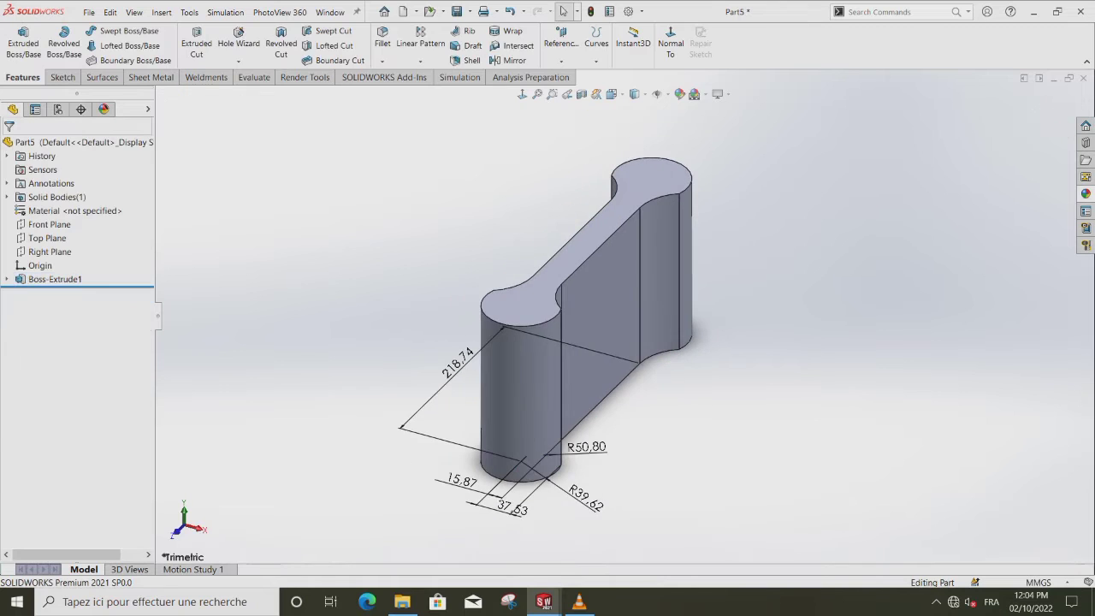
Create a reference plane offset 222.25 mm from the Front Plane with the offset direction flipped.
scroll(624, 317, up, 2)
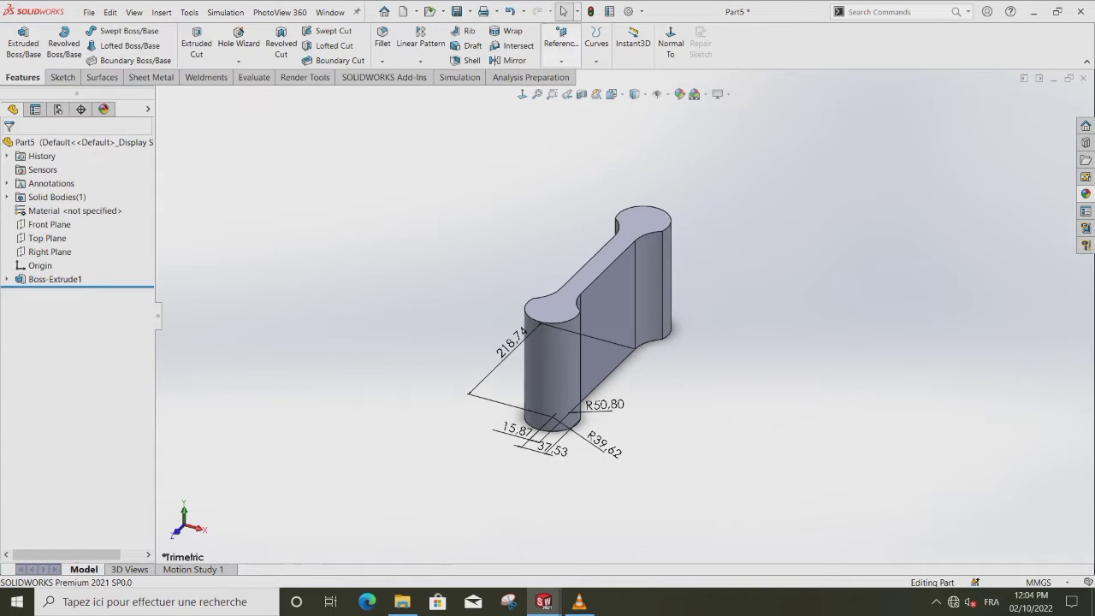
click(561, 45)
click(565, 77)
click(159, 95)
click(215, 178)
middle_drag(359, 222, 342, 305)
click(30, 345)
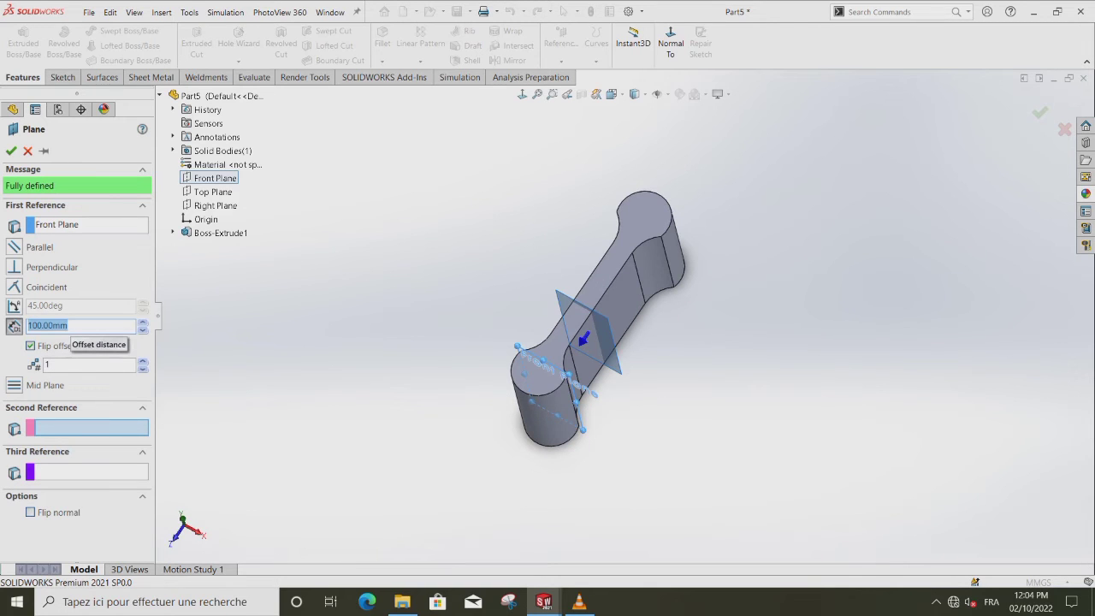
text(222.25)
key(Return)
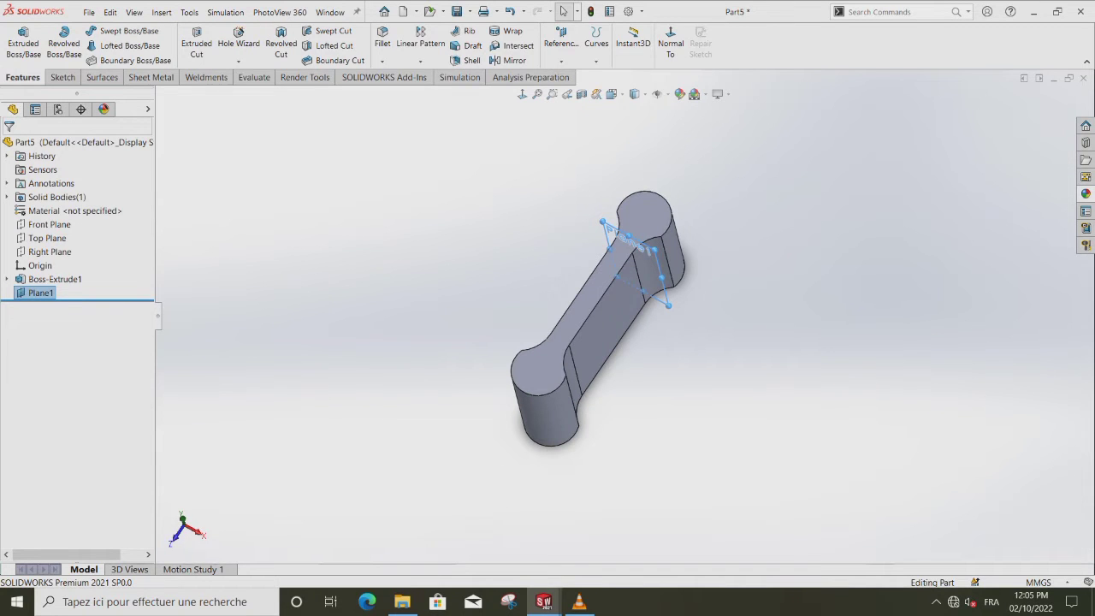
Sketch on the Right Plane a horizontal line about 90 mm long from the body's right edge, continued by two aligned sloped lines up to the left edge.
click(49, 251)
click(67, 233)
scroll(950, 249, up, 1)
scroll(958, 246, down, 1)
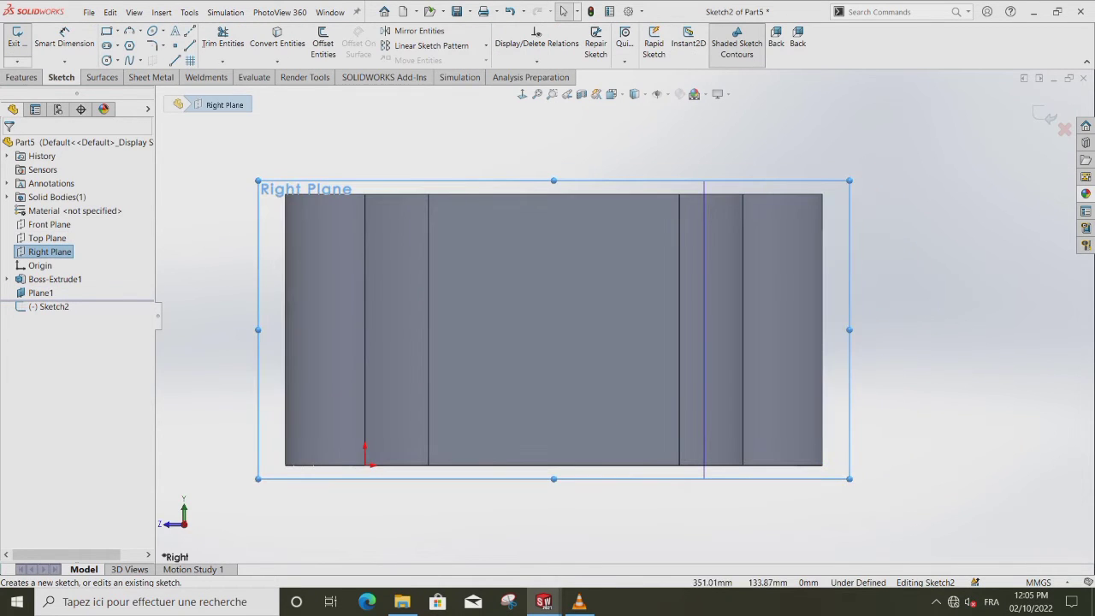
key(l)
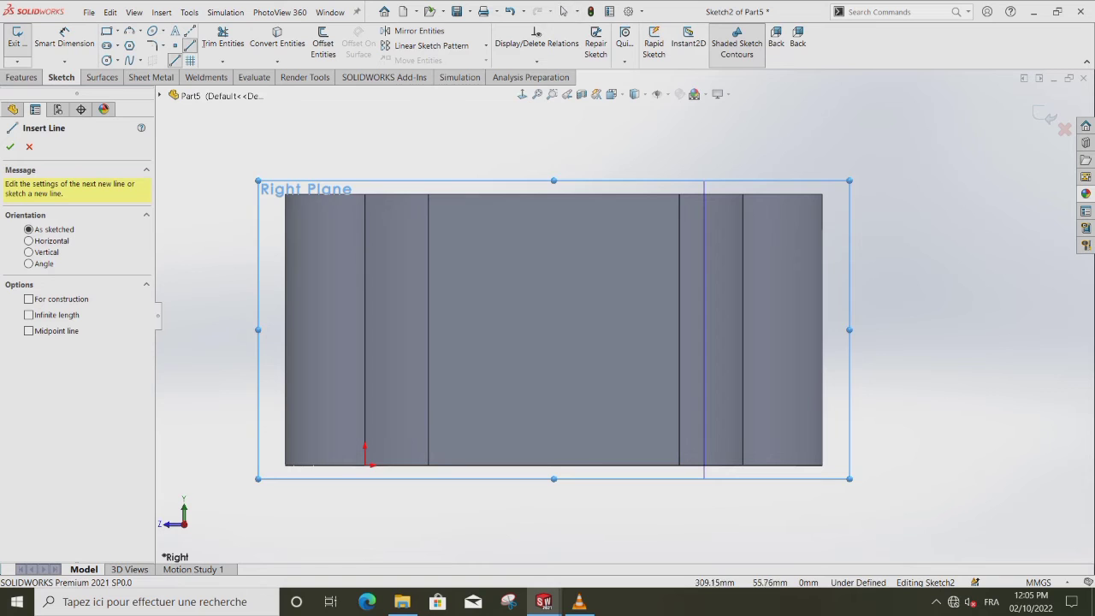
click(839, 387)
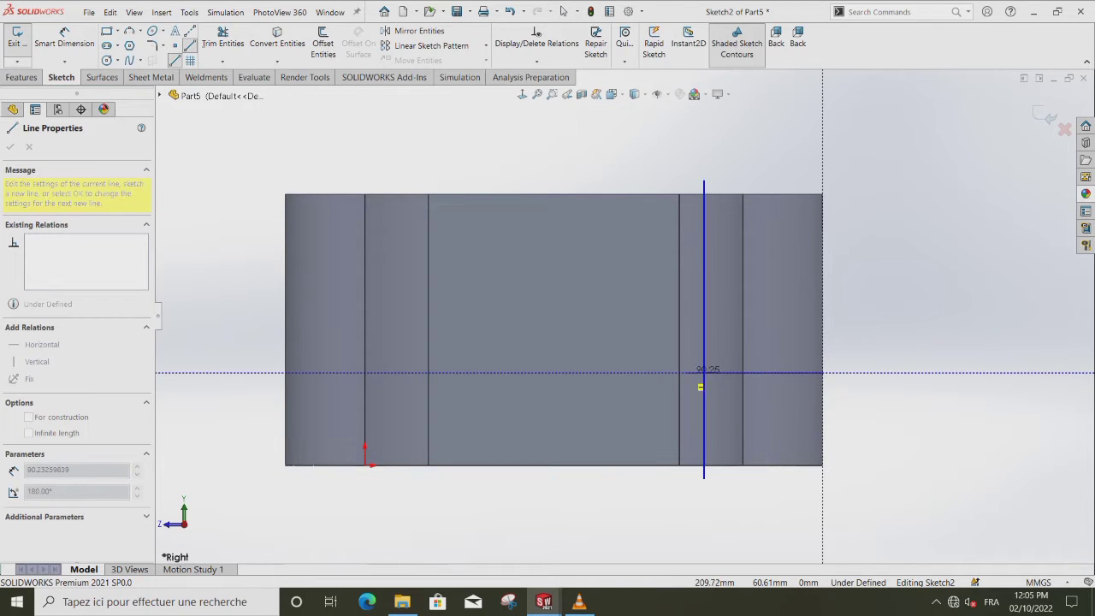
click(687, 374)
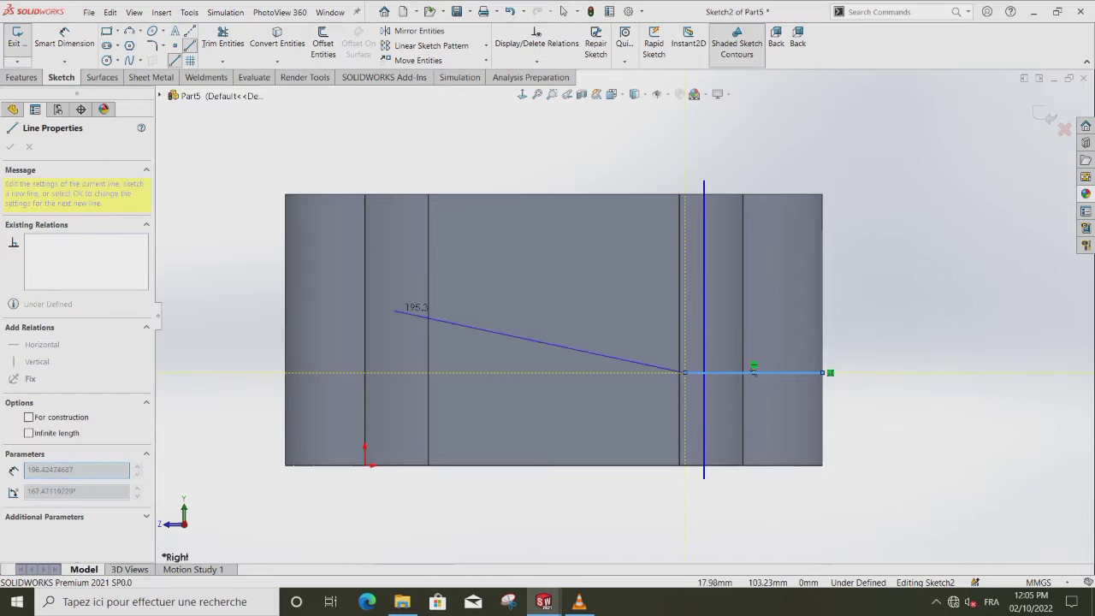
click(393, 265)
double_click(285, 227)
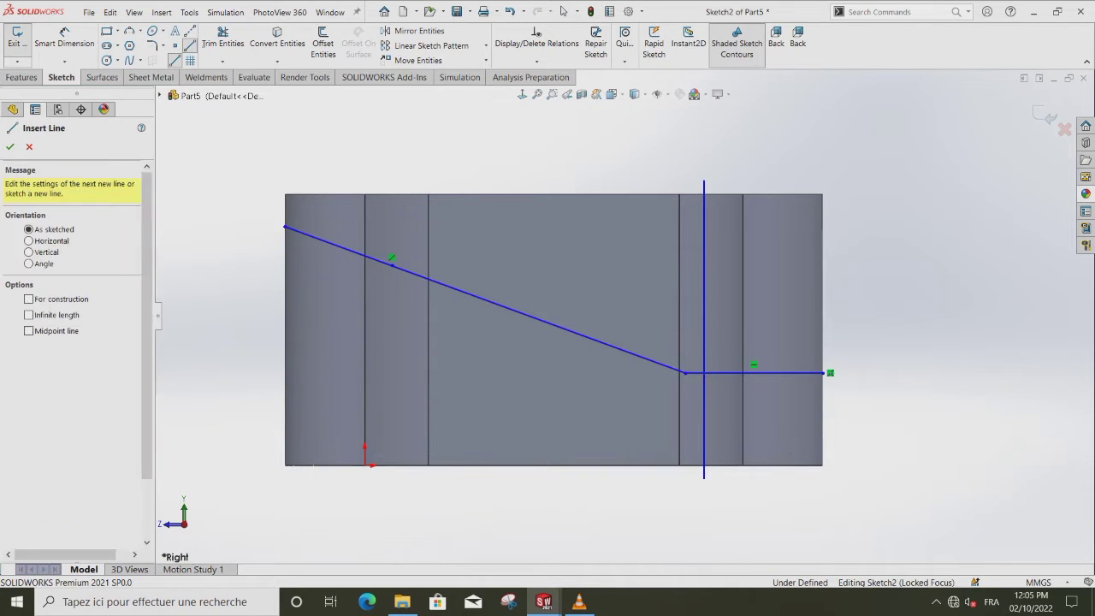
Draw a horizontal construction line from the sloped lines' joint to the left edge and dimension the joint 31.75 mm horizontally from the origin.
click(392, 266)
double_click(285, 265)
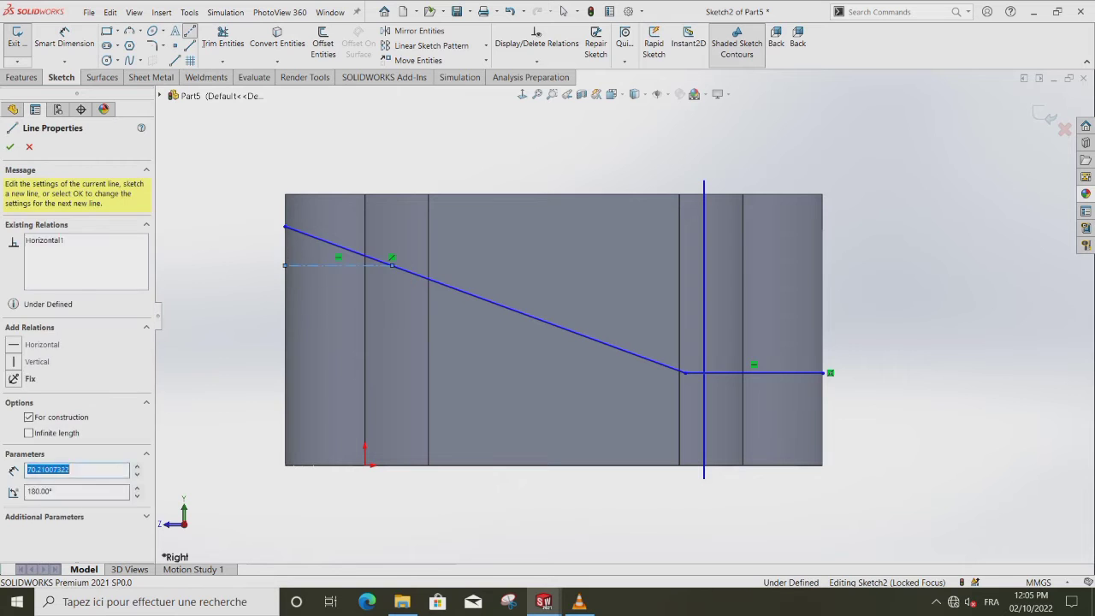
click(64, 38)
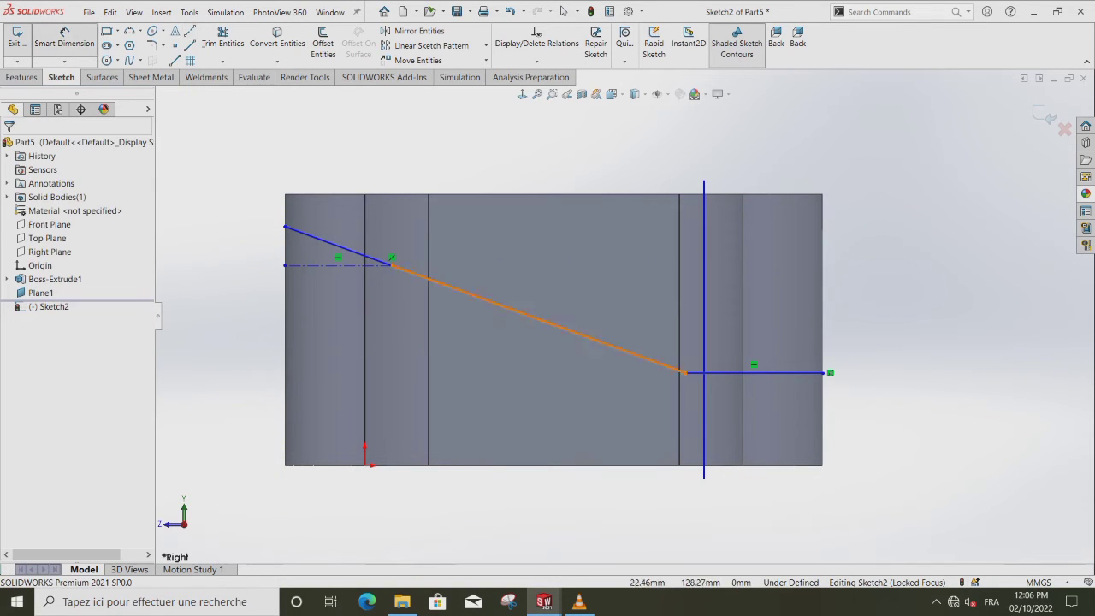
click(392, 265)
click(365, 466)
click(390, 501)
text(31.75)
key(Return)
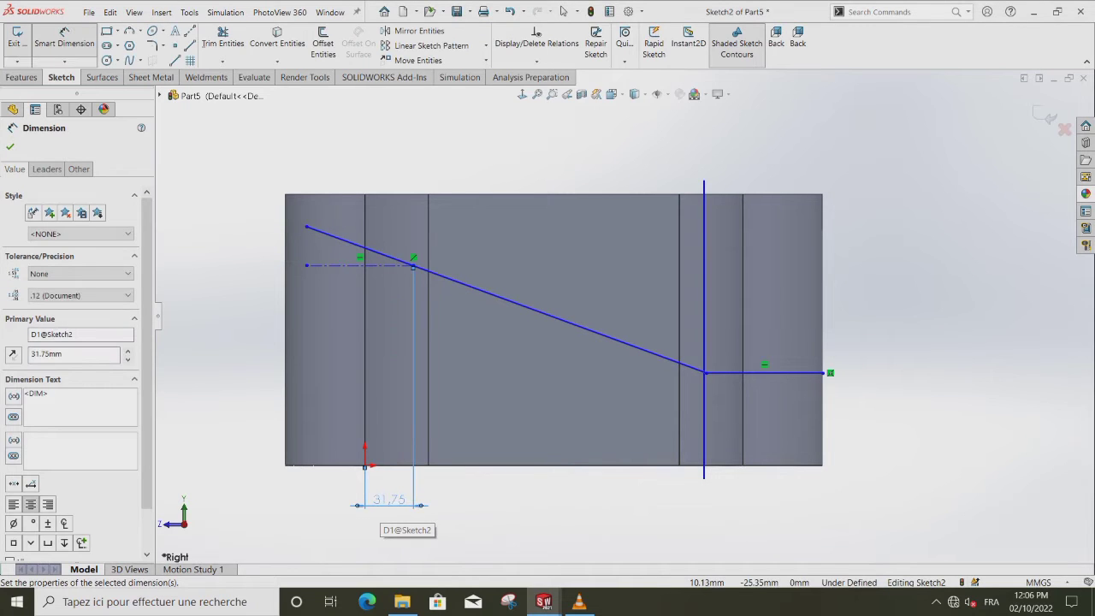
Dimension the horizontal construction line's height above the origin as 123.69 mm.
click(306, 265)
click(365, 465)
click(222, 368)
text(123.68)
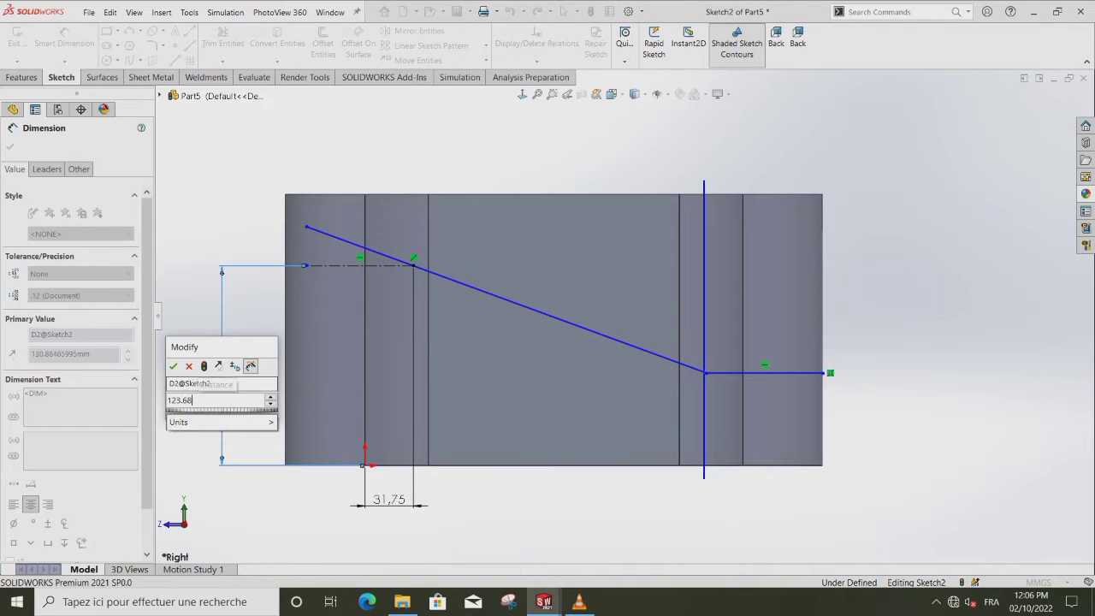
key(Return)
key(Escape)
Make the left endpoint of the horizontal construction line coincident with the body's left silhouette edge.
click(306, 276)
key(Escape)
click(306, 276)
ctrl+click(286, 279)
click(42, 366)
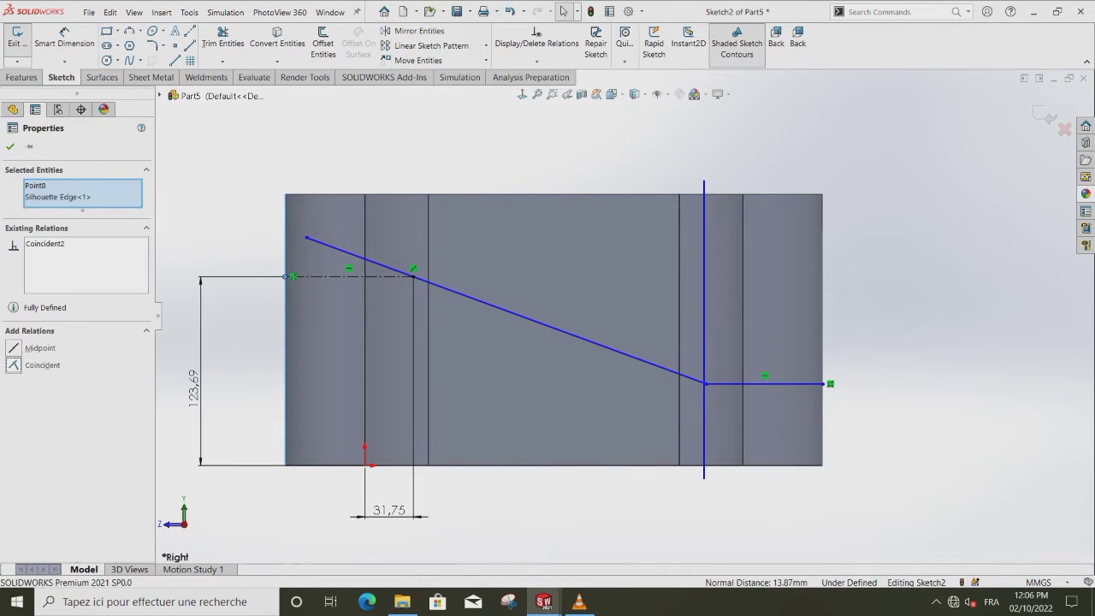
Make the upper endpoint of the sloped line coincident with the body's left silhouette edge.
click(306, 238)
ctrl+click(293, 242)
key(Escape)
click(306, 237)
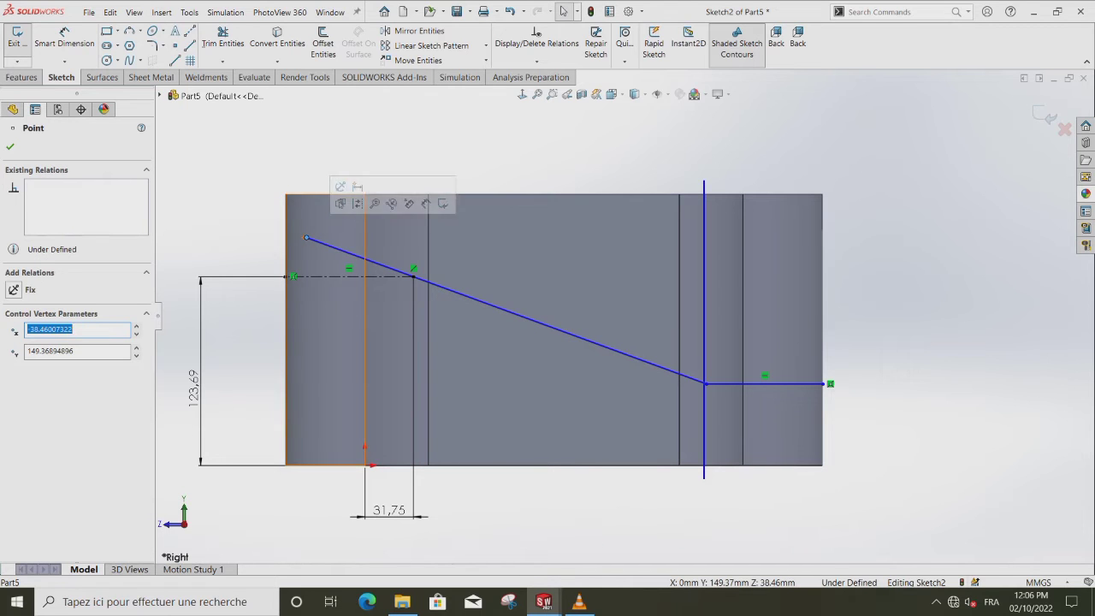
key(Escape)
click(306, 237)
ctrl+click(286, 240)
click(41, 365)
key(Escape)
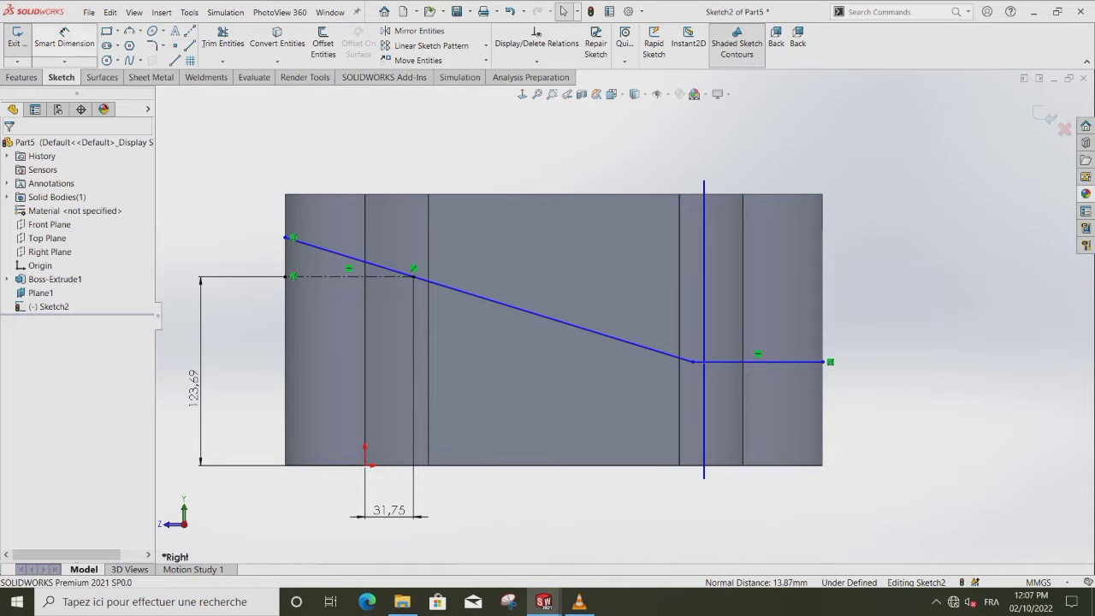
Dimension the right horizontal line's height above the body's bottom edge as 53.59 mm.
click(64, 38)
click(823, 362)
click(796, 466)
click(907, 411)
text(53.59)
key(Return)
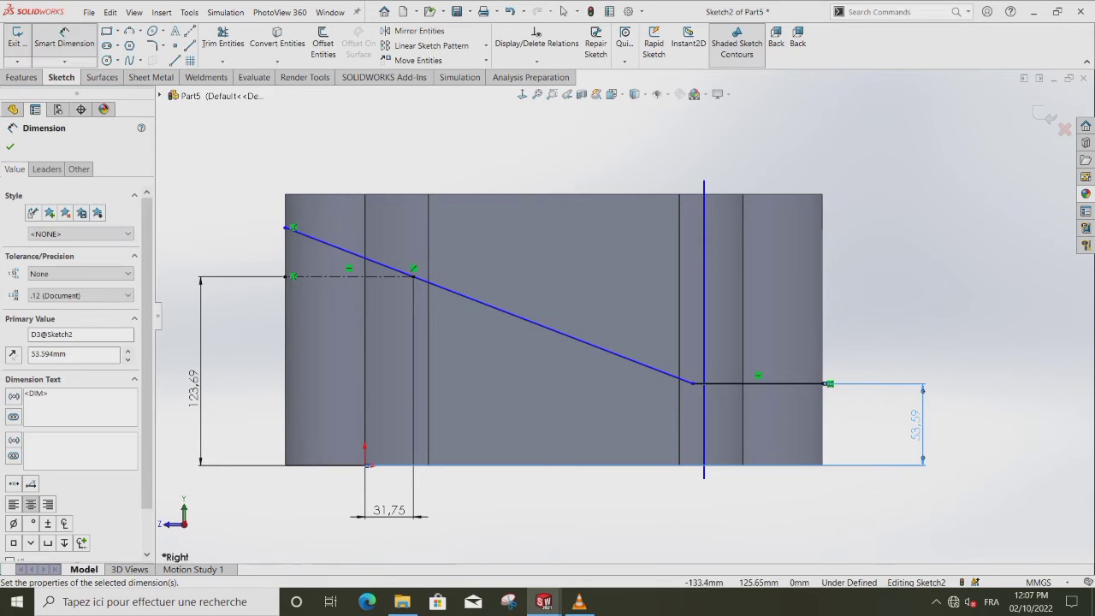
key(Escape)
Draw a construction line from the lower bend down to the body's right edge and make it collinear with the long sloped line.
key(l)
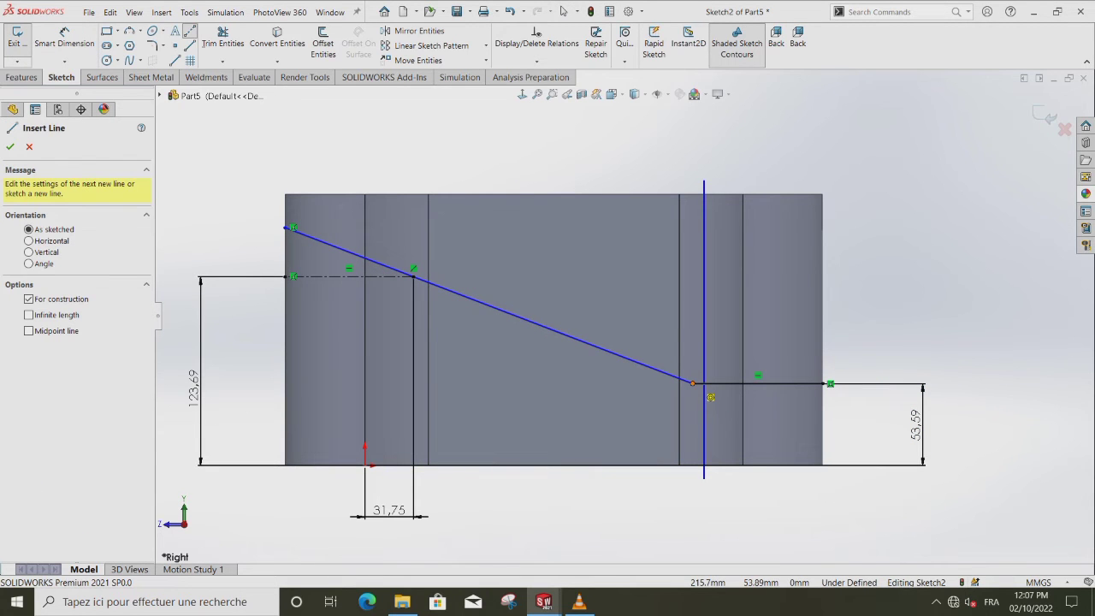
click(693, 384)
click(824, 436)
key(Escape)
click(642, 364)
ctrl+click(758, 410)
click(40, 382)
click(353, 253)
ctrl+click(467, 297)
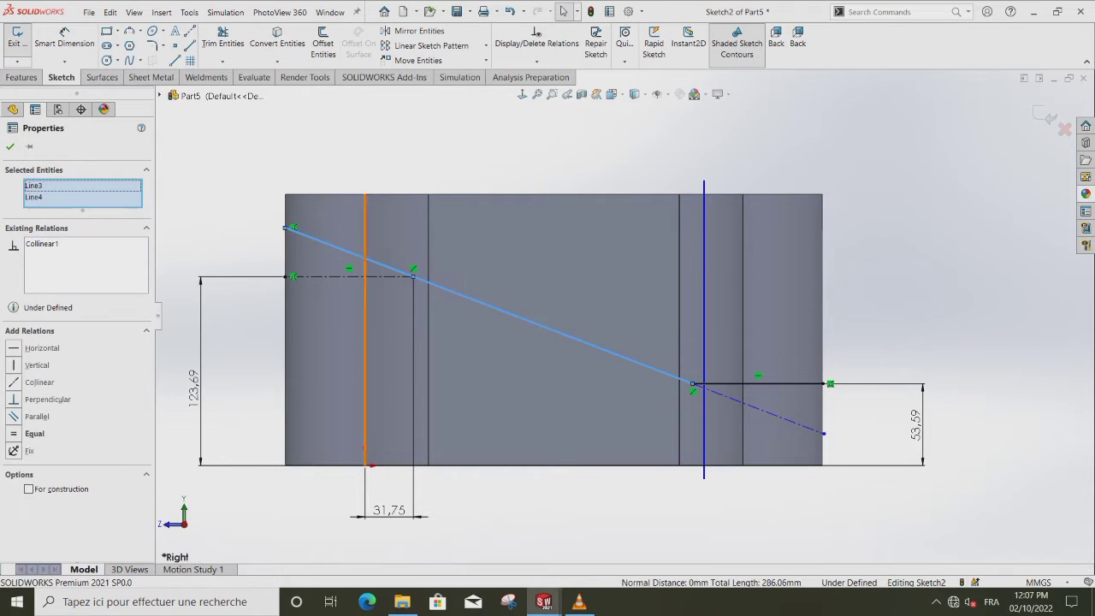
key(Escape)
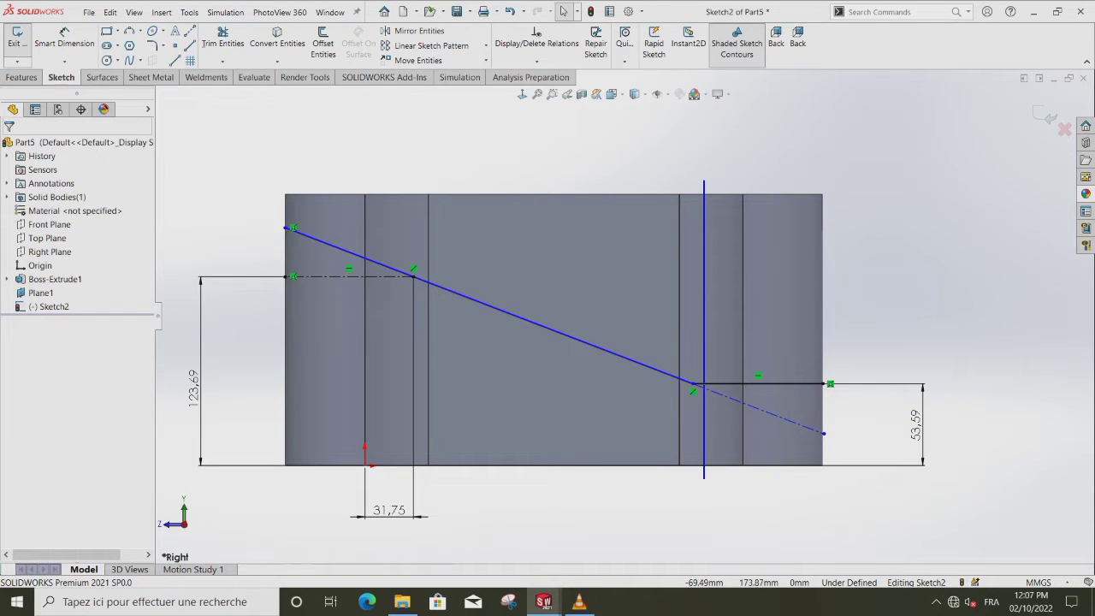
Dimension the horizontal distance between the lower bend and the horizontal line's midpoint as 50.8 mm.
click(64, 34)
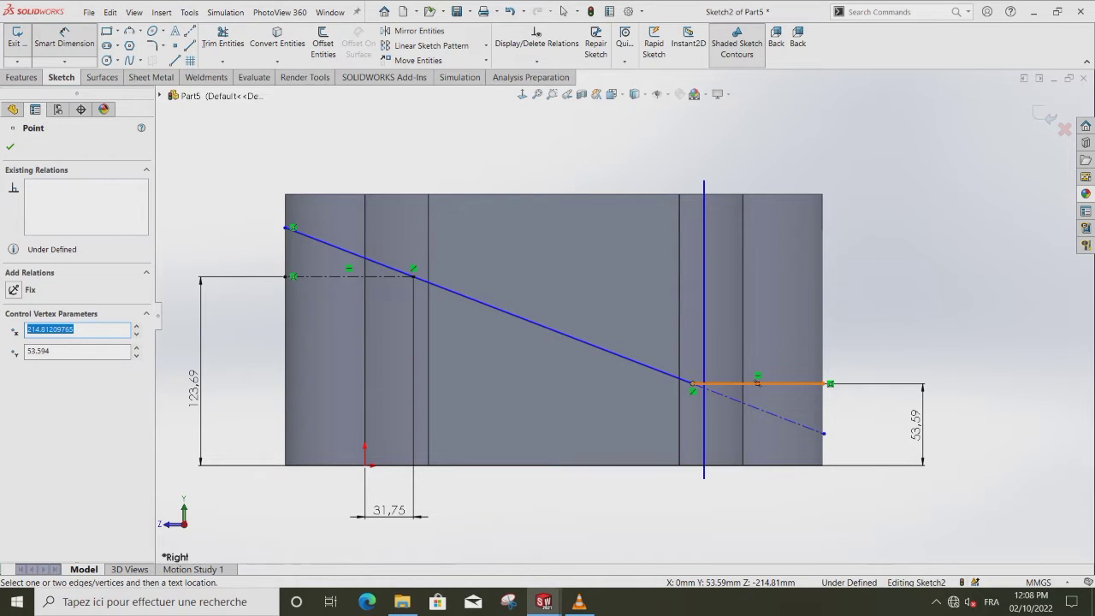
click(757, 382)
click(726, 510)
text(50)
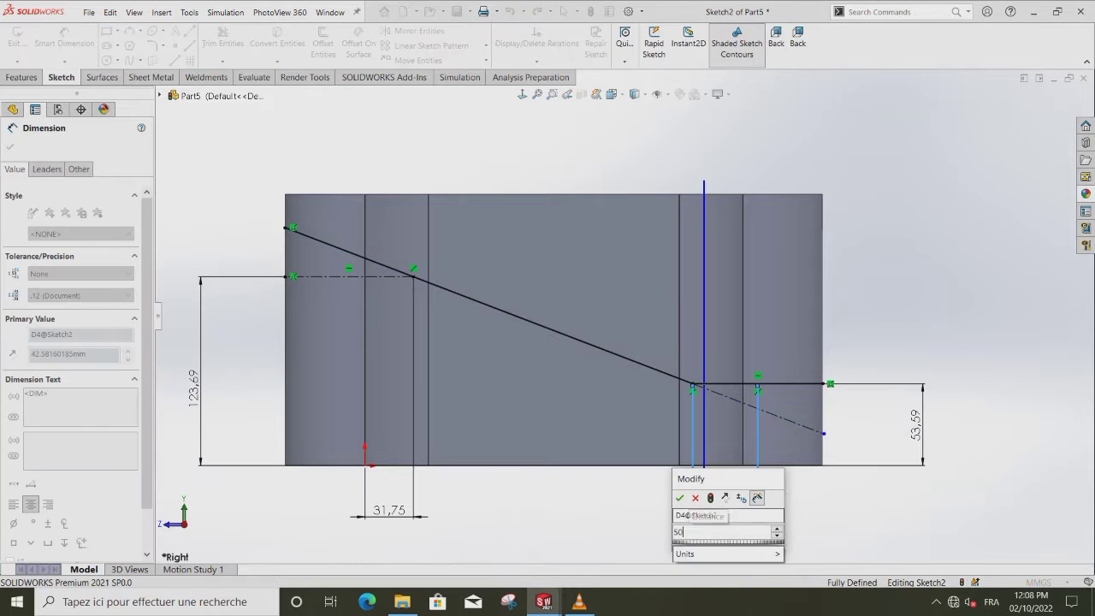
text(.8)
key(Return)
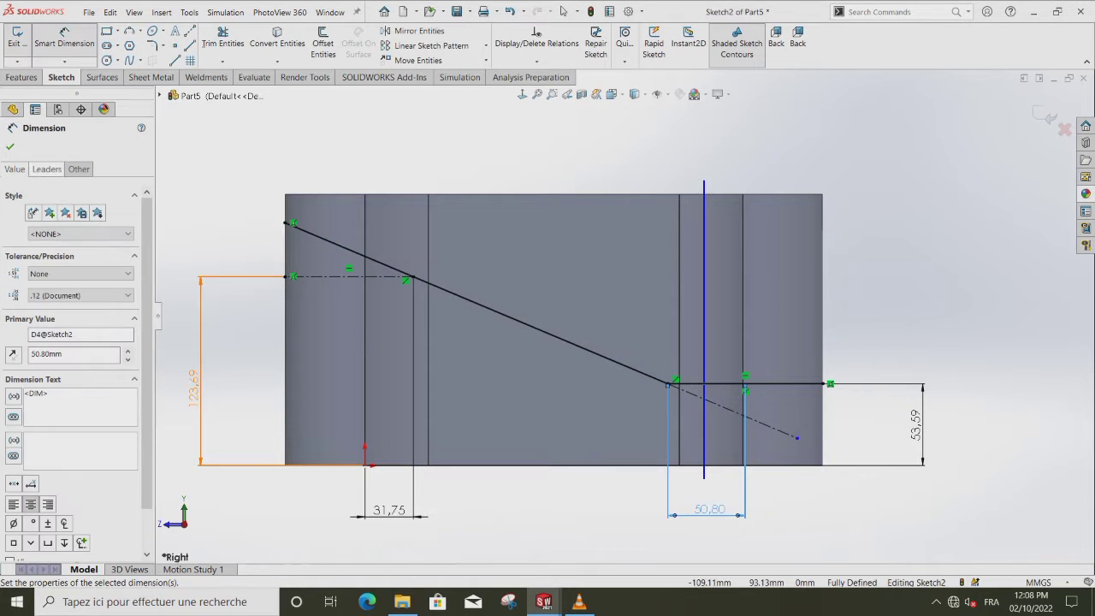
click(11, 147)
Make the free end of the sloped construction line coincident with the body's right edge.
mouse_move(876, 257)
middle_down()
mouse_move(861, 301)
mouse_move(843, 266)
middle_up()
click(522, 95)
click(797, 438)
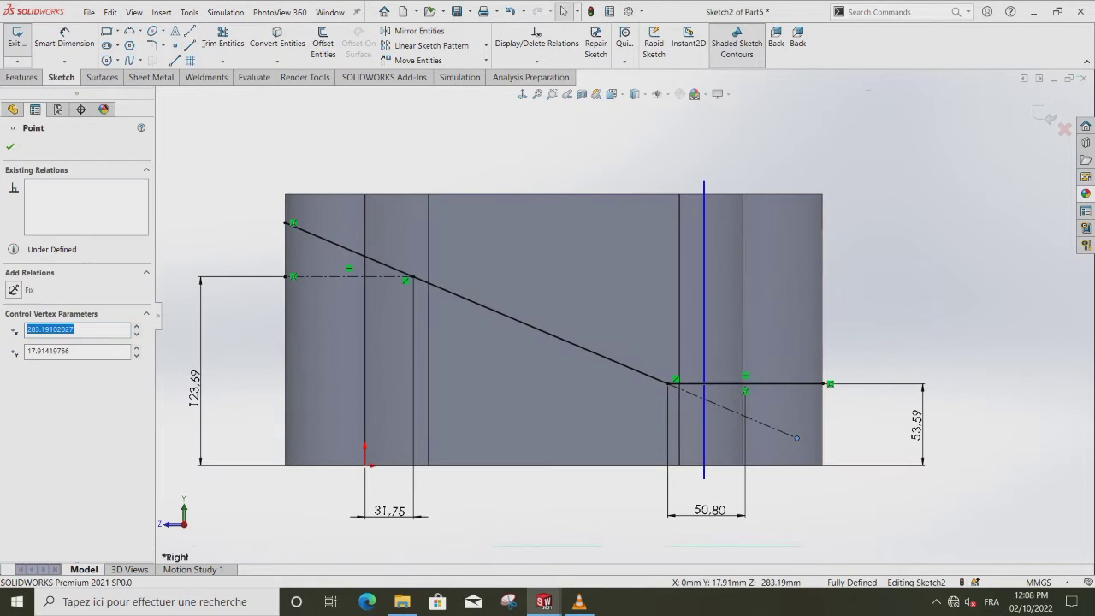
ctrl+click(809, 441)
key(Escape)
click(797, 439)
ctrl+click(806, 445)
key(Escape)
click(797, 439)
key(Escape)
drag(797, 438, 830, 448)
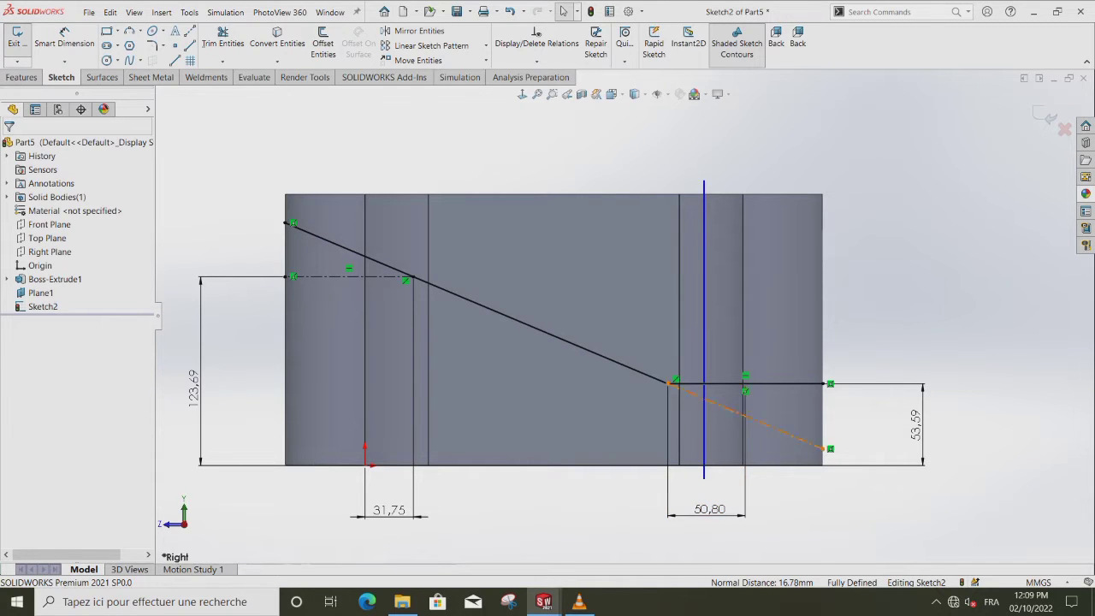
Delete the 50.8 mm dimension and shift the lower bend slightly toward the body's right end.
key(Delete)
mouse_move(667, 382)
mouse_down()
mouse_move(703, 389)
mouse_move(688, 384)
mouse_up()
key(Escape)
Show Sketch1 of Boss-Extrude1 in the model.
click(40, 293)
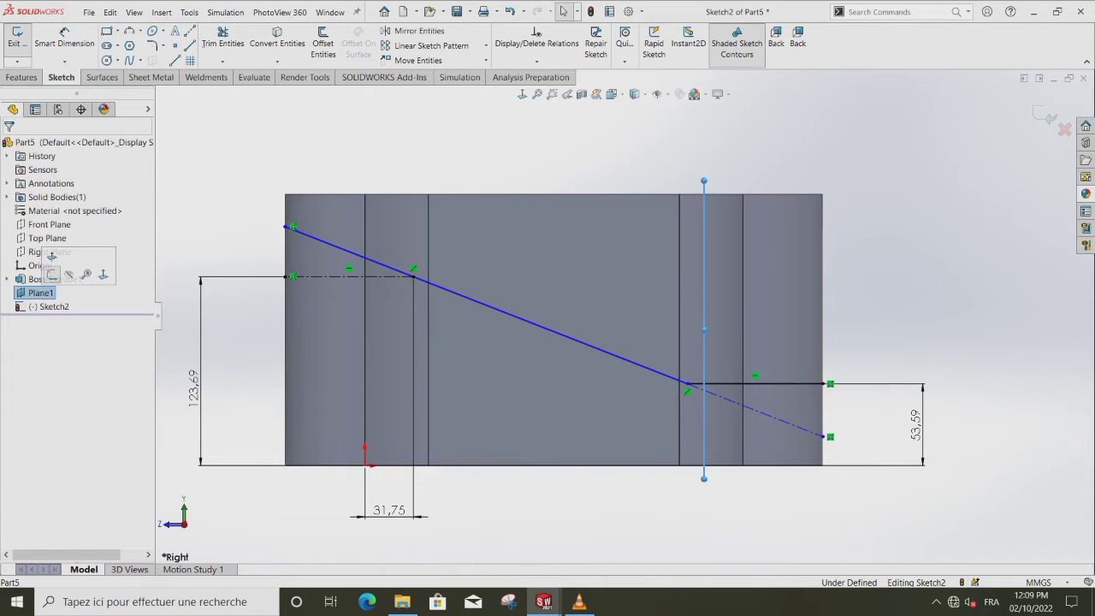
click(7, 279)
click(54, 293)
click(56, 278)
Dimension the lower bend 50.8 mm horizontally from the far arc's centre point in Sketch1.
mouse_move(804, 509)
middle_down()
mouse_move(811, 542)
mouse_move(753, 385)
mouse_move(770, 448)
mouse_move(764, 418)
middle_up()
click(768, 437)
click(64, 39)
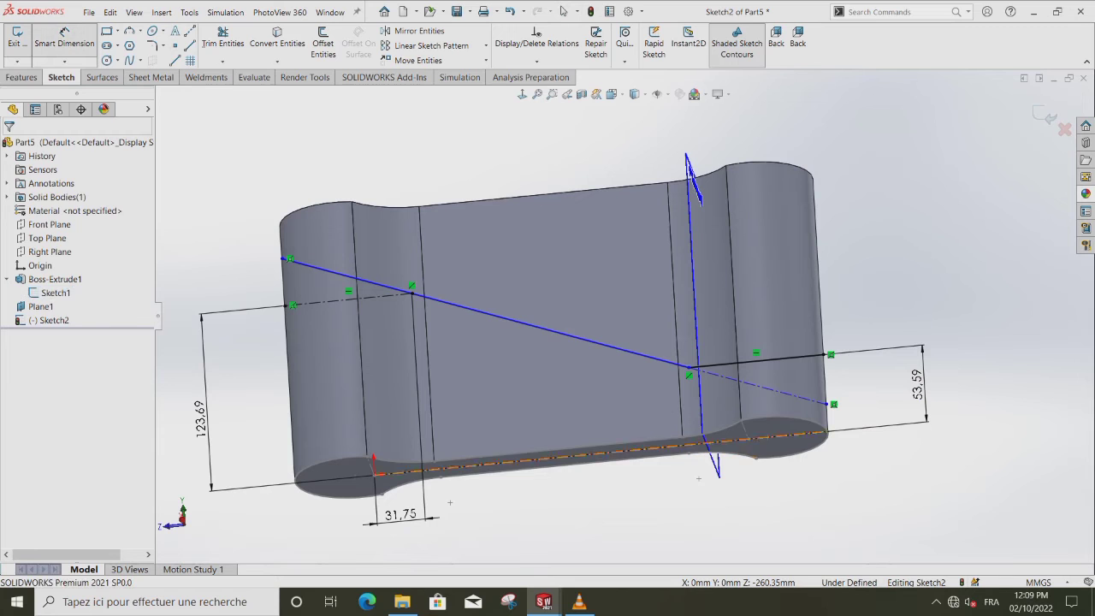
click(689, 368)
click(717, 503)
text(50.8)
key(Return)
key(Escape)
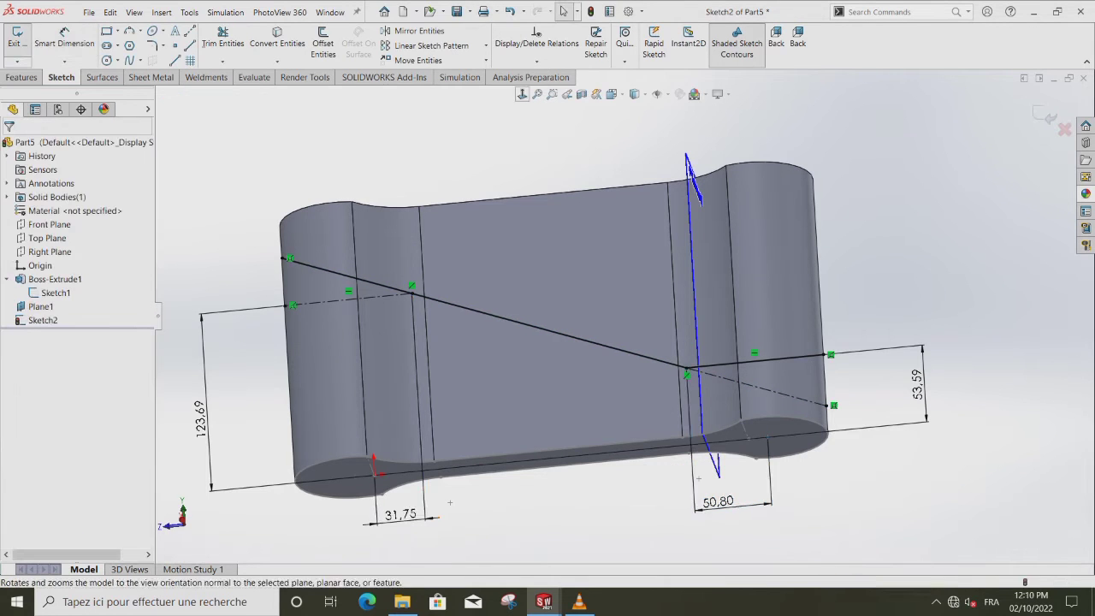
Cut the body along the open sketch profile with Extruded Cut, using Through All - Both and the side to cut flipped.
click(522, 95)
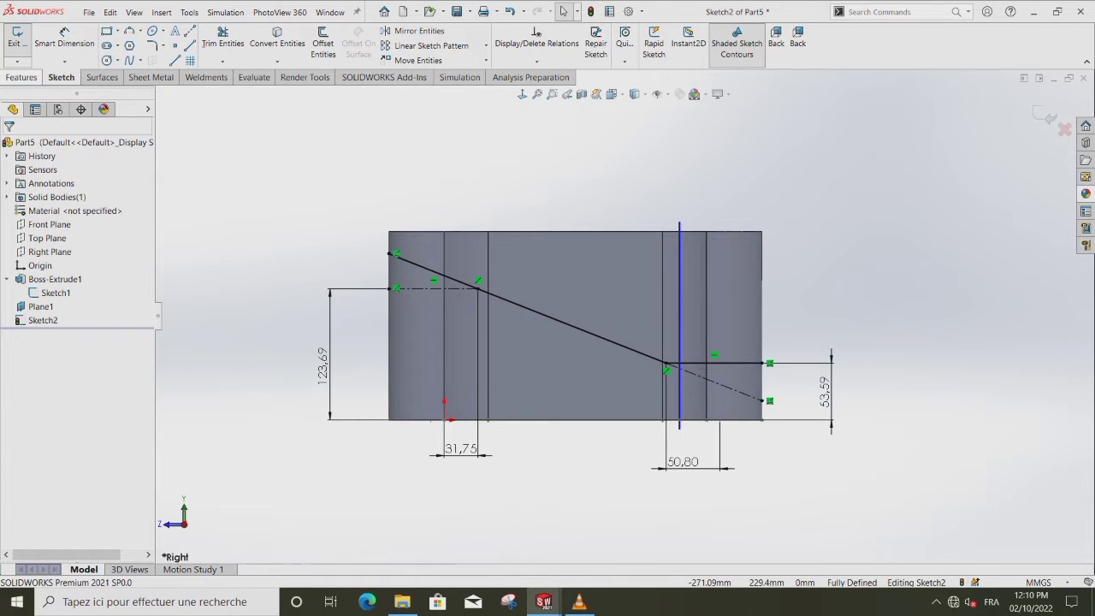
click(22, 77)
click(196, 43)
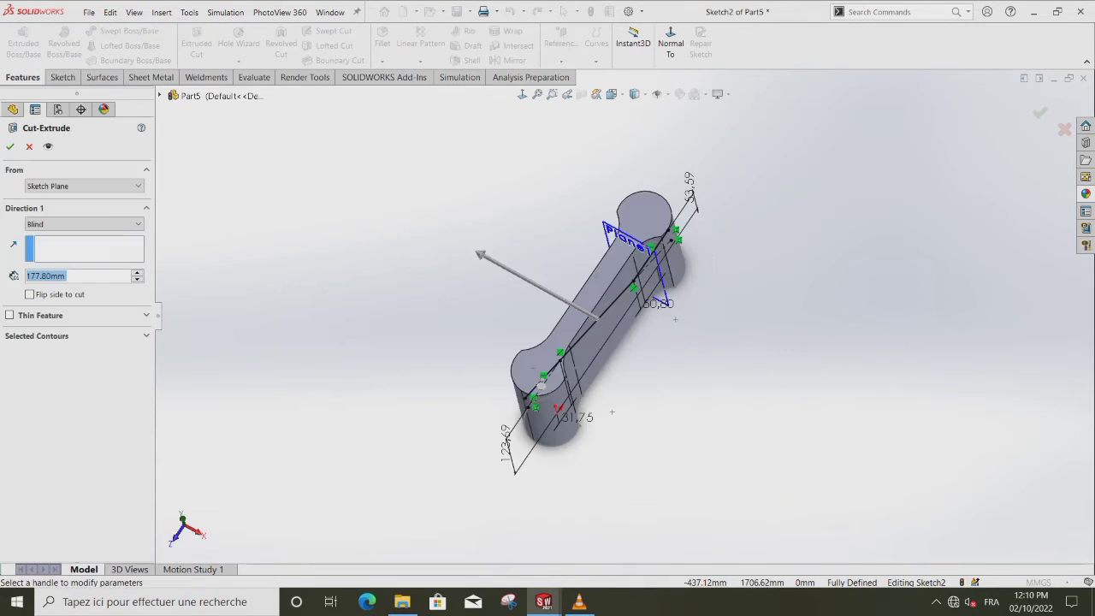
click(84, 224)
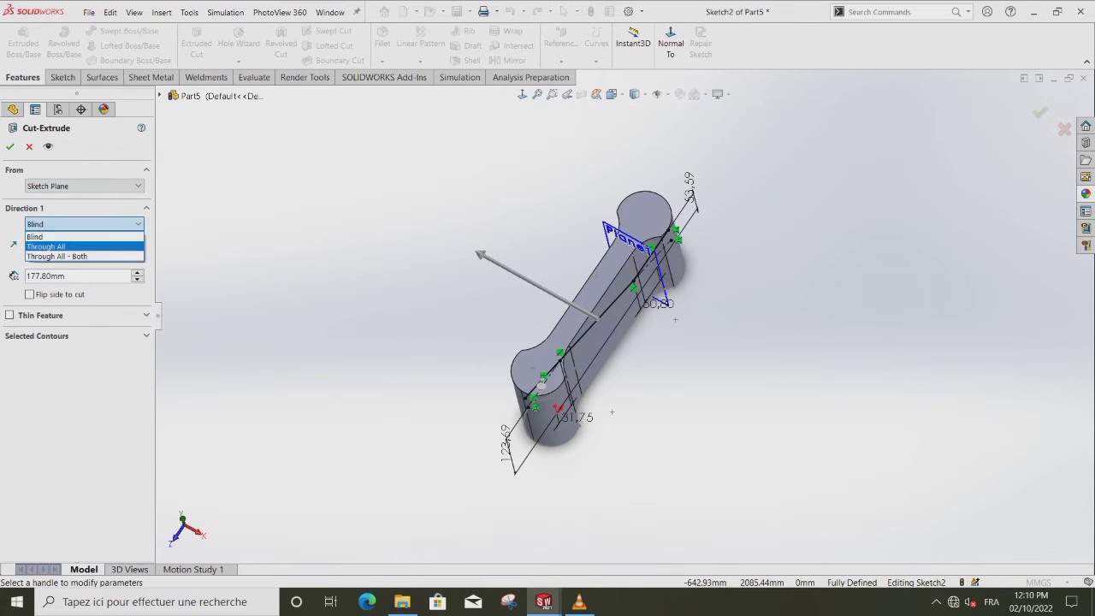
click(84, 257)
middle_drag(368, 343, 274, 250)
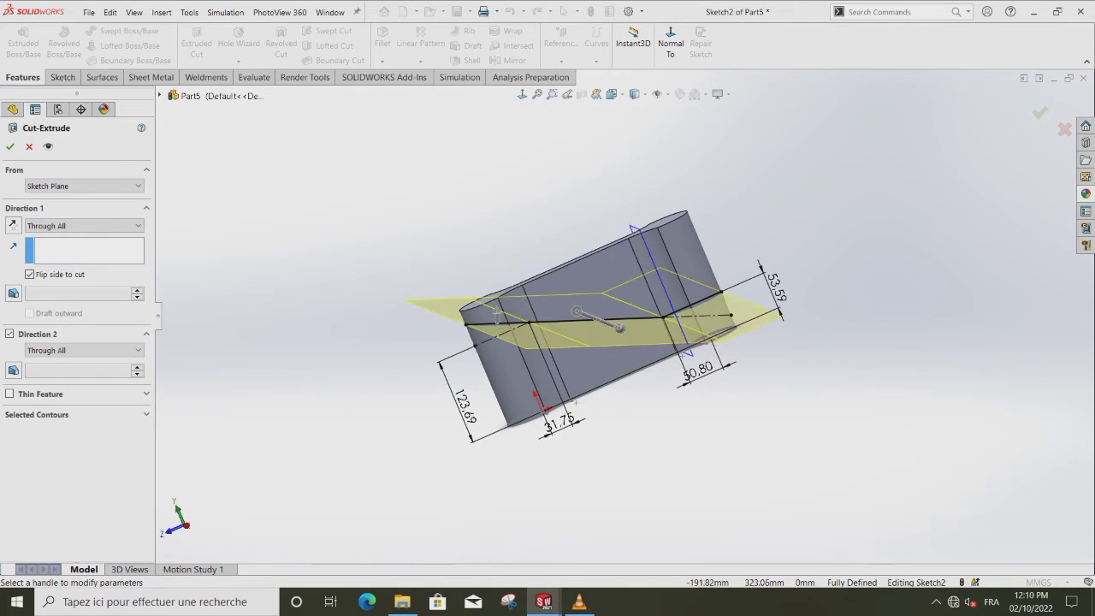
click(11, 146)
Hide the offset reference plane Plane1.
mouse_move(342, 308)
middle_down()
mouse_move(377, 291)
mouse_move(359, 325)
middle_up()
click(40, 306)
click(79, 284)
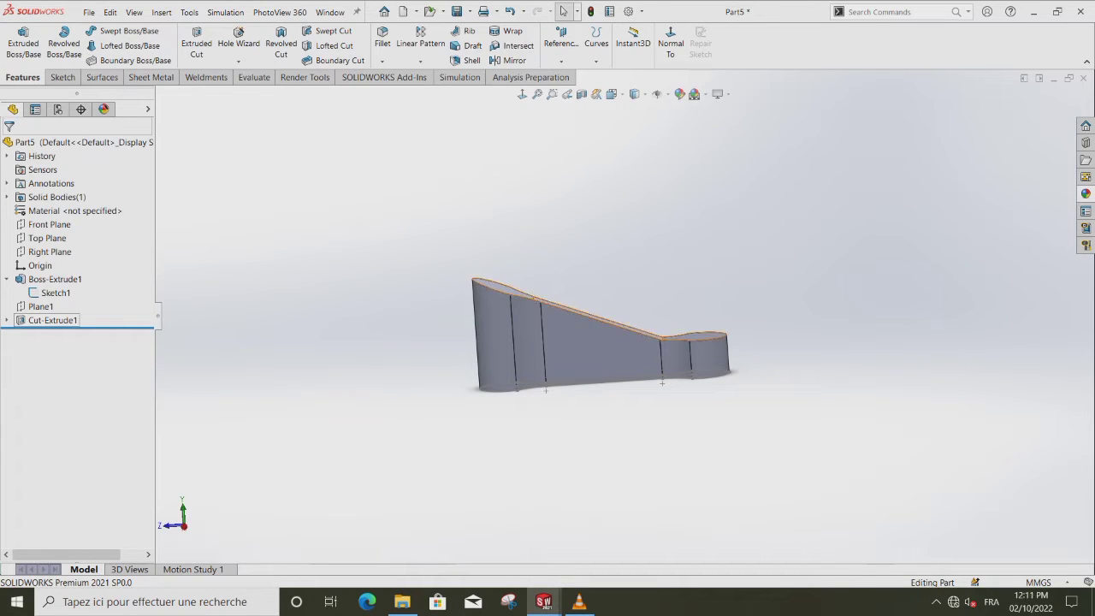
Start a sketch on the Right Plane and convert the profile lines of the first cut into it.
click(49, 252)
click(53, 237)
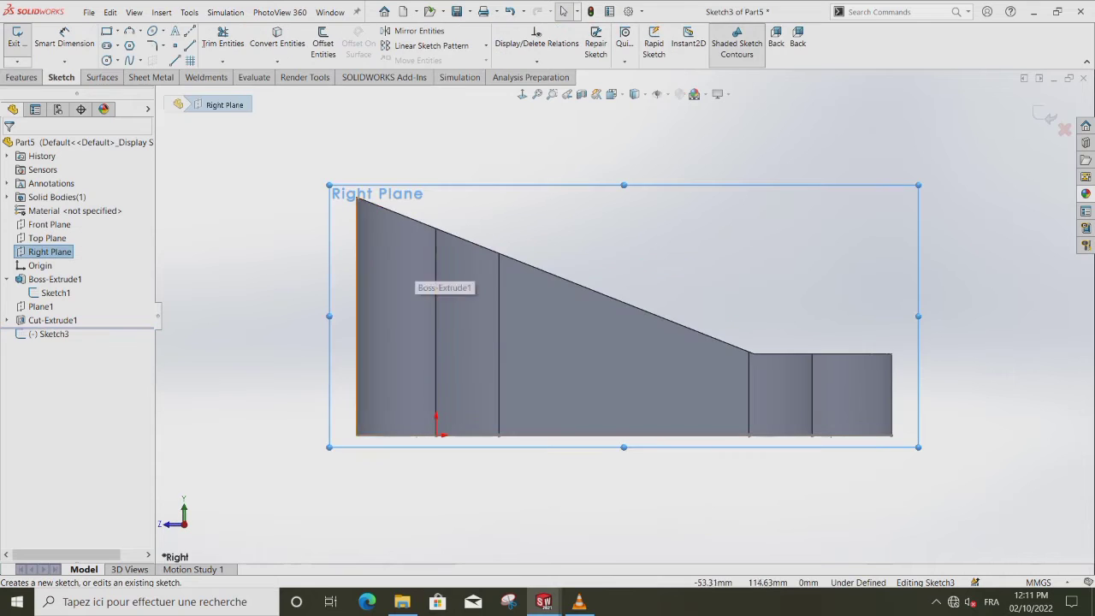
click(277, 43)
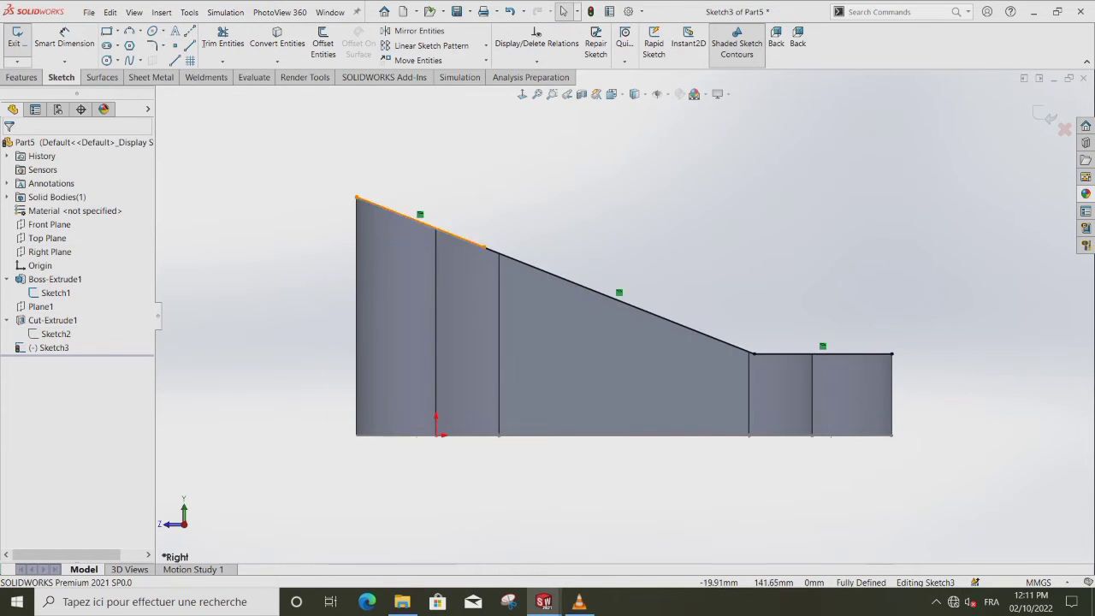
Draw a horizontal line from the upper bend of the sloped profile to the tall end's outer edge.
click(175, 60)
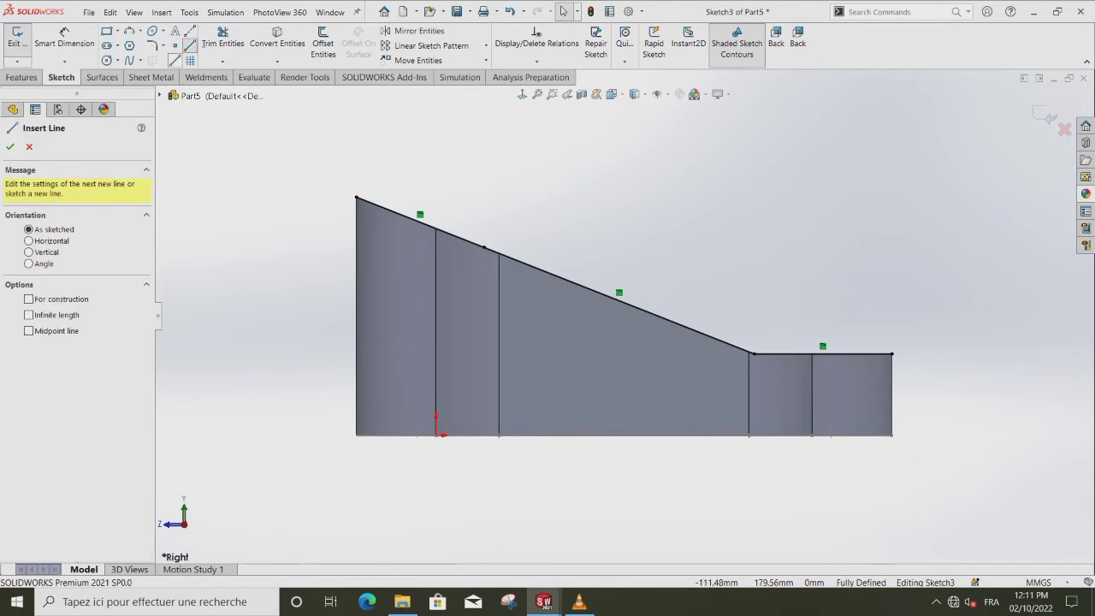
click(484, 247)
click(357, 247)
double_click(318, 248)
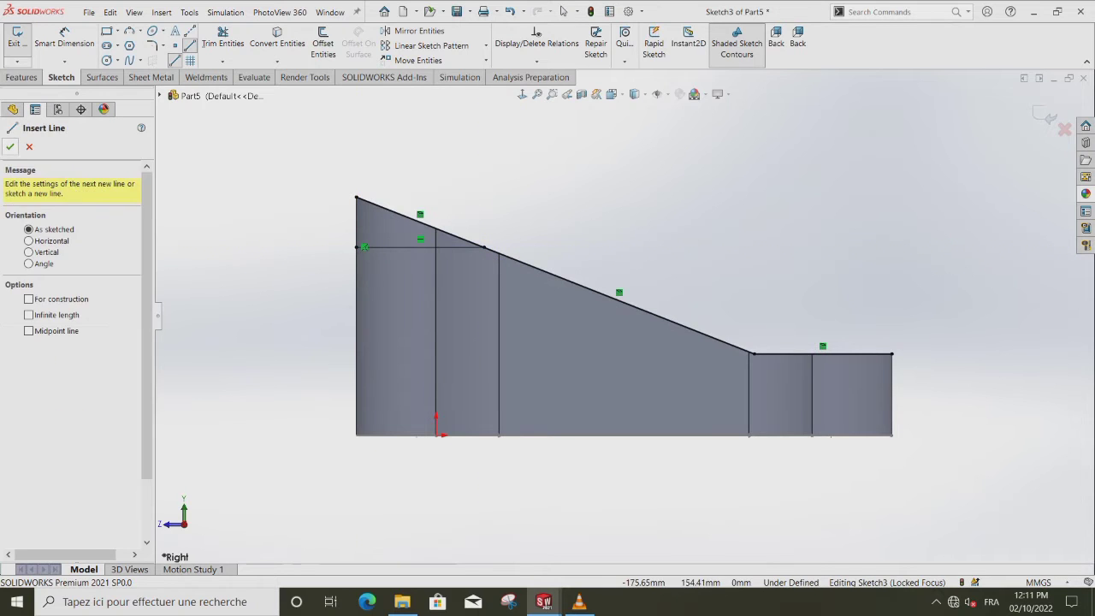
click(10, 147)
Trim away the converted sloped segment above the new horizontal line.
click(223, 43)
drag(413, 202, 394, 225)
click(11, 148)
Cut the body along the open profile with Extruded Cut, using Through All in both directions and the side to cut flipped.
click(21, 78)
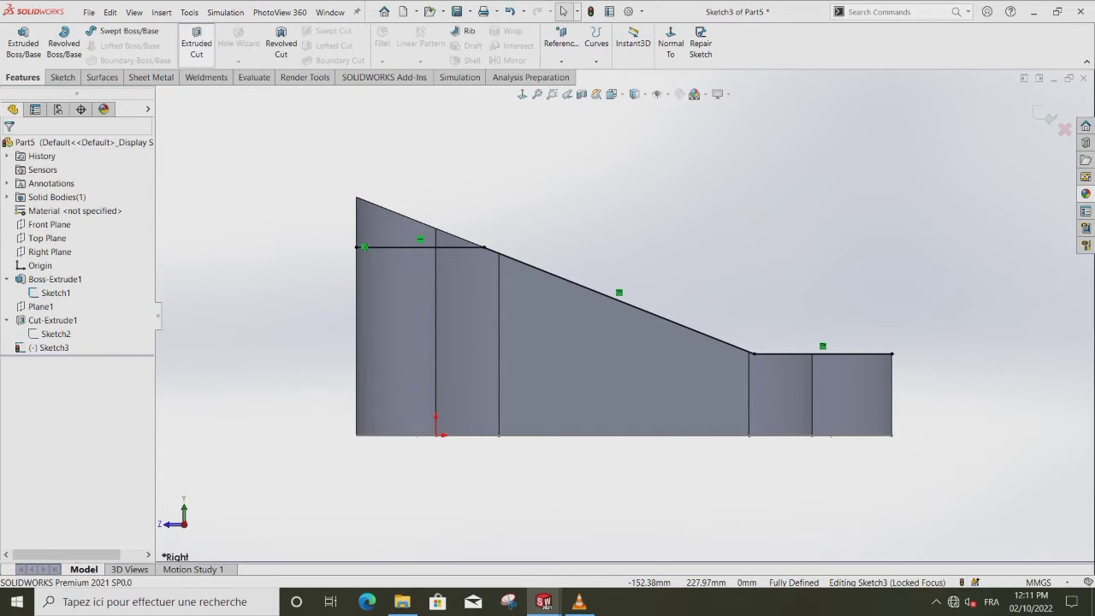
click(196, 42)
click(29, 296)
click(84, 225)
click(51, 248)
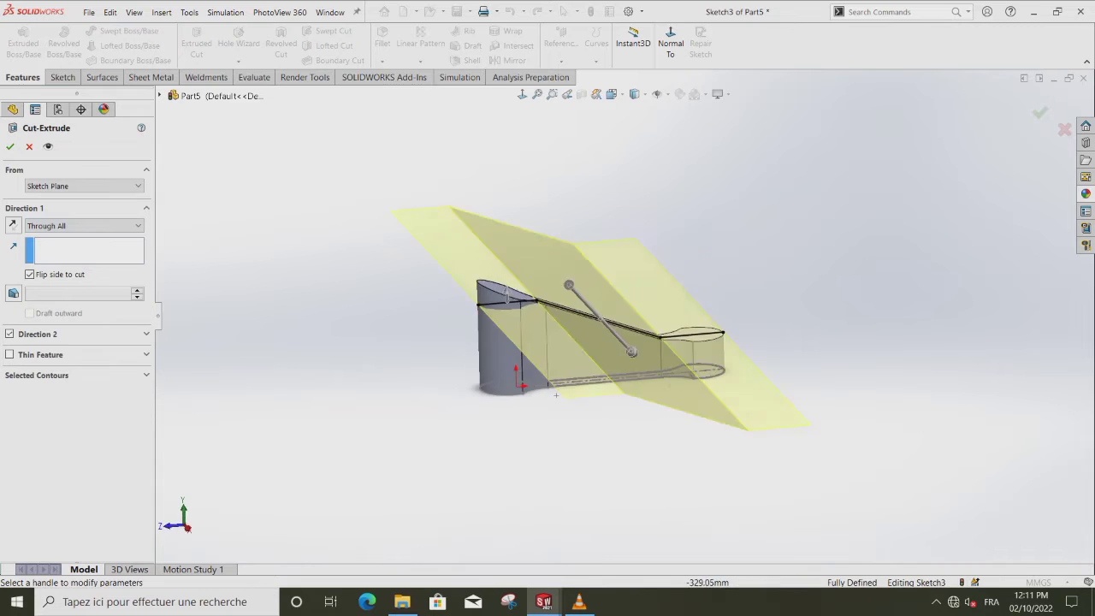
click(11, 146)
middle_drag(599, 359, 599, 310)
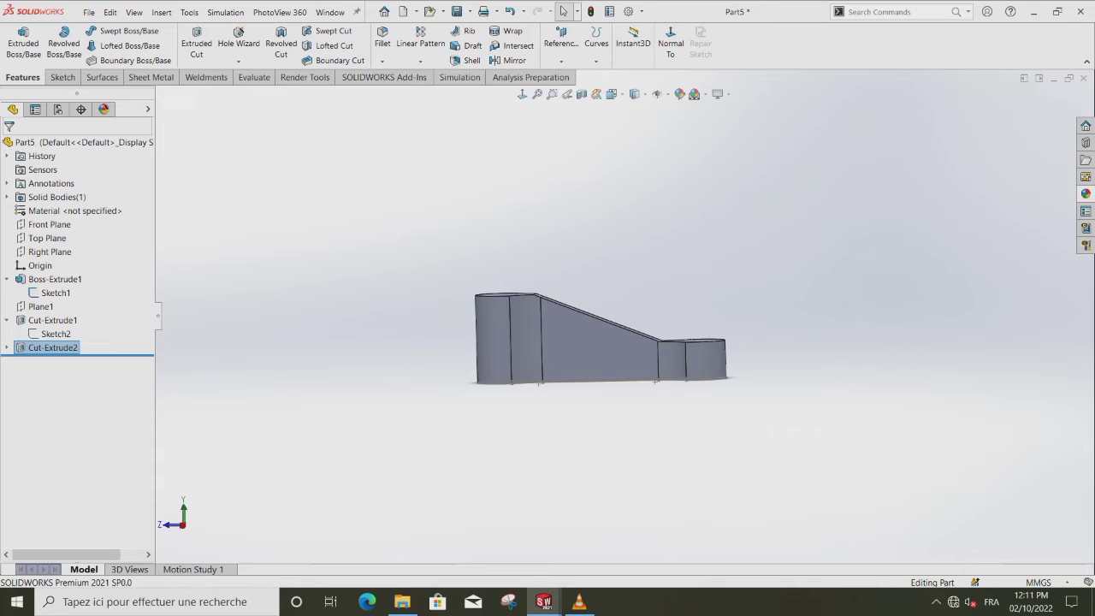
Create a reference plane parallel to the Front Plane through the vertex at the slope's upper end.
click(561, 47)
click(572, 76)
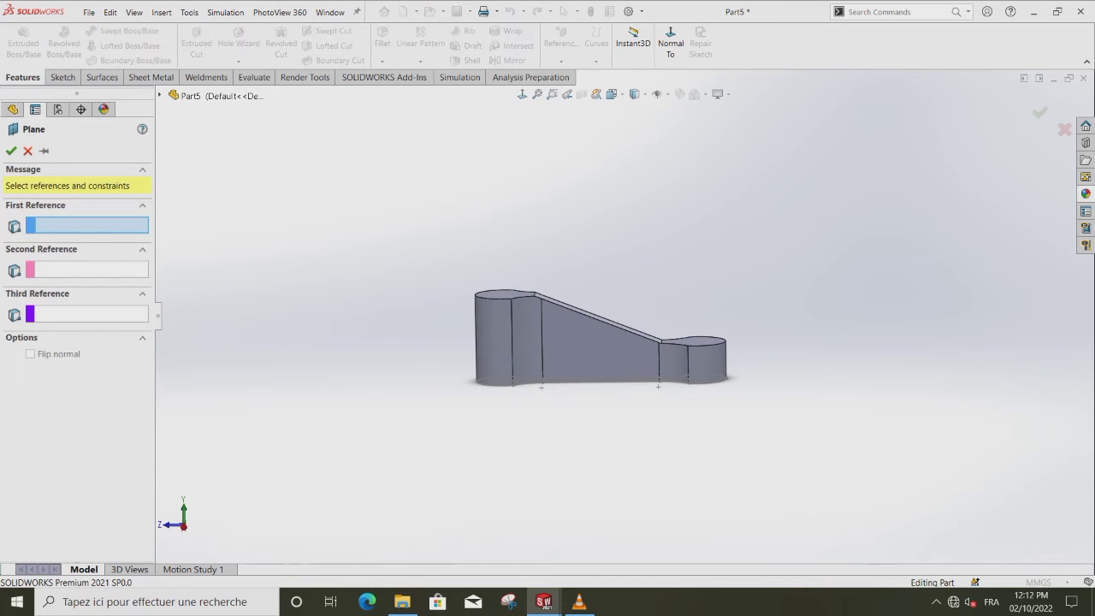
click(159, 95)
click(215, 178)
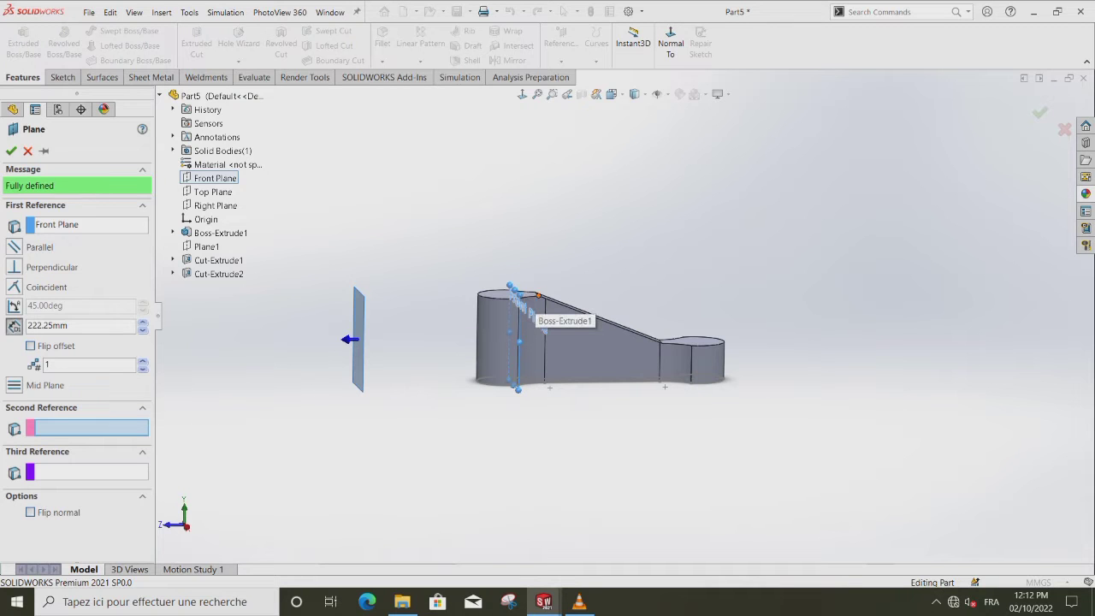
click(538, 295)
middle_drag(538, 295, 531, 279)
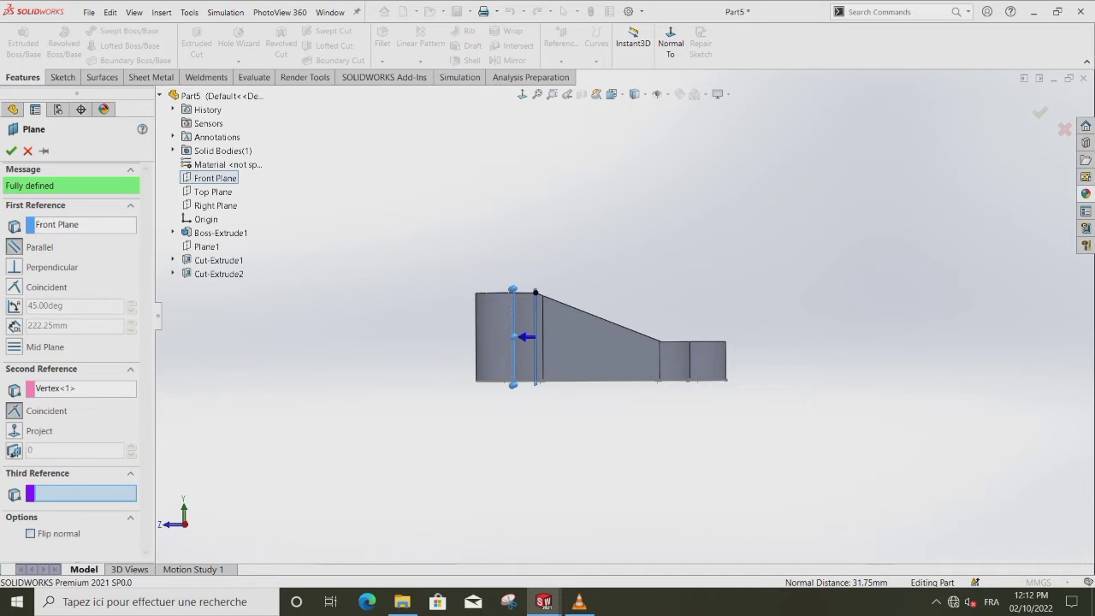
mouse_move(532, 281)
middle_down()
mouse_move(553, 296)
mouse_move(539, 285)
middle_up()
key(Return)
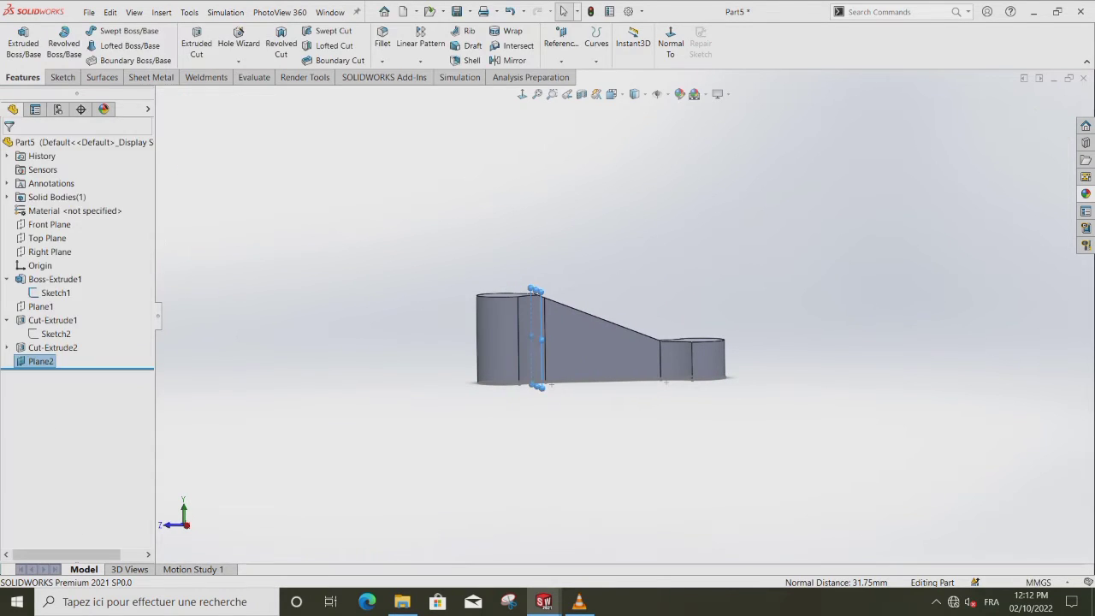
Create a reference plane offset 172.348 mm from the Front Plane, with the offset flipped towards the low end of the body.
click(561, 44)
click(565, 75)
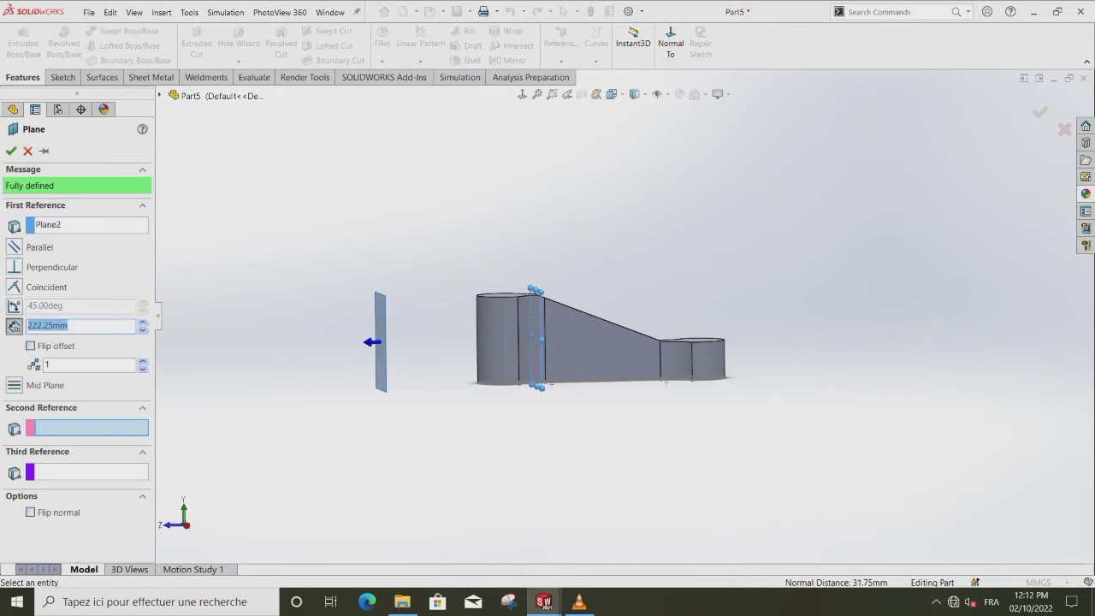
click(161, 95)
click(215, 177)
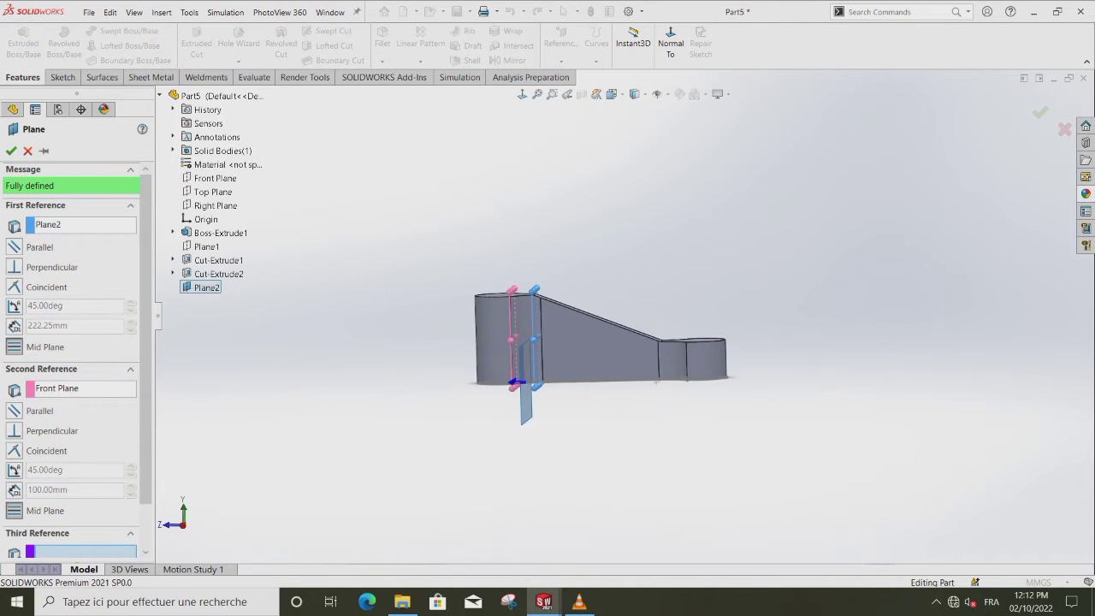
right_click(85, 224)
click(115, 233)
click(215, 178)
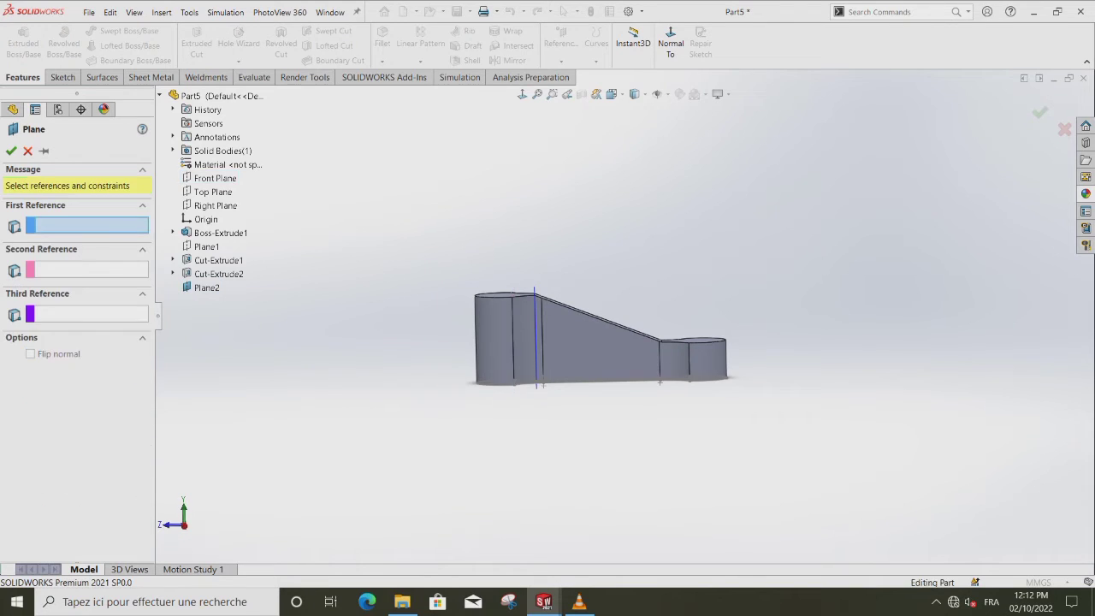
click(215, 177)
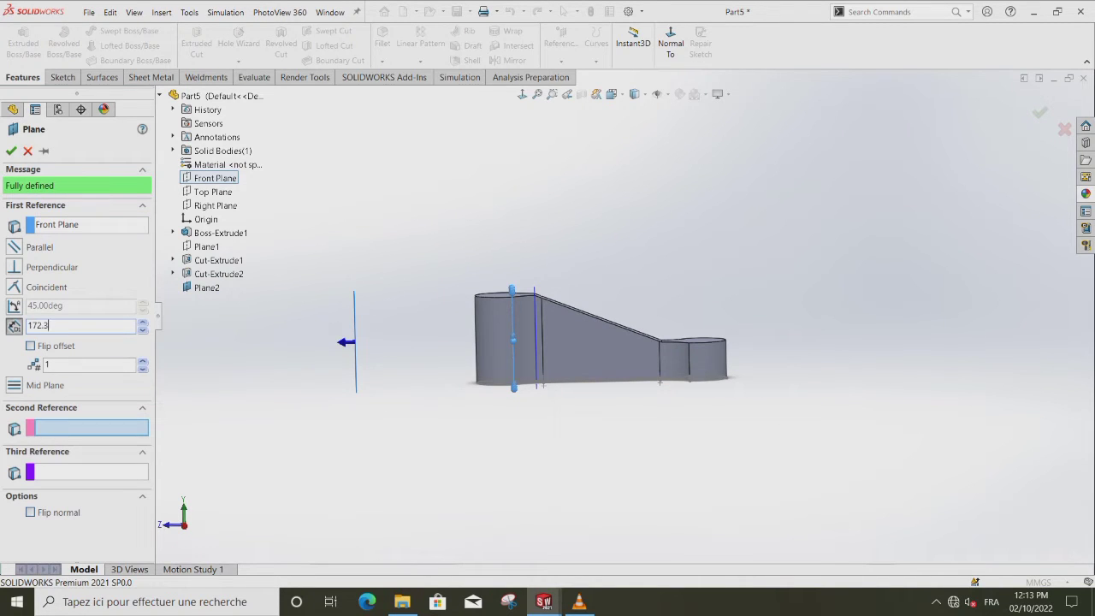
text(172.348)
key(Return)
click(30, 346)
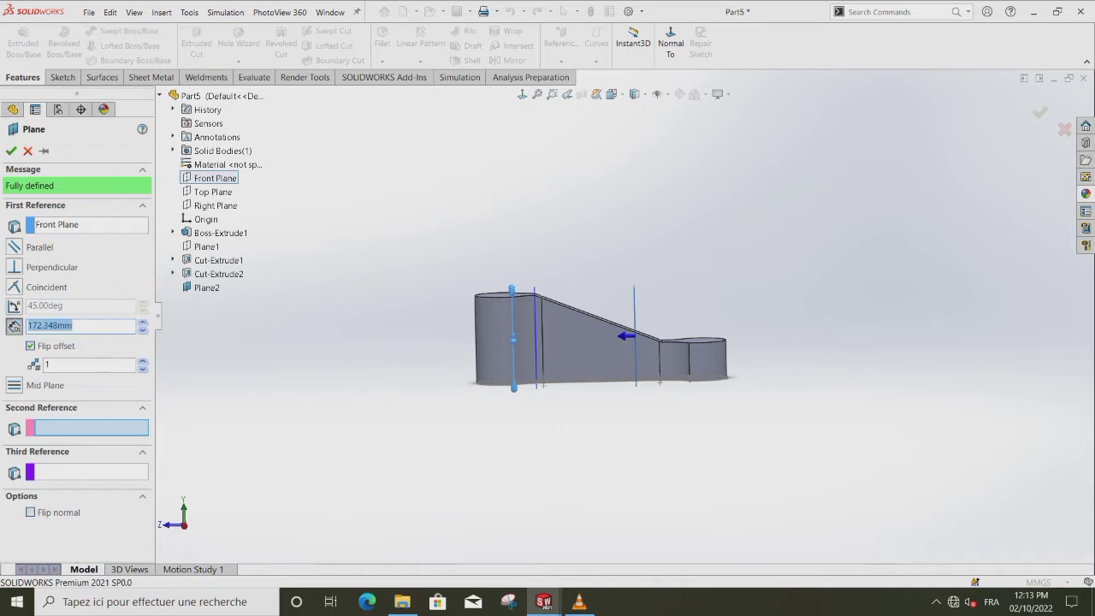
key(Return)
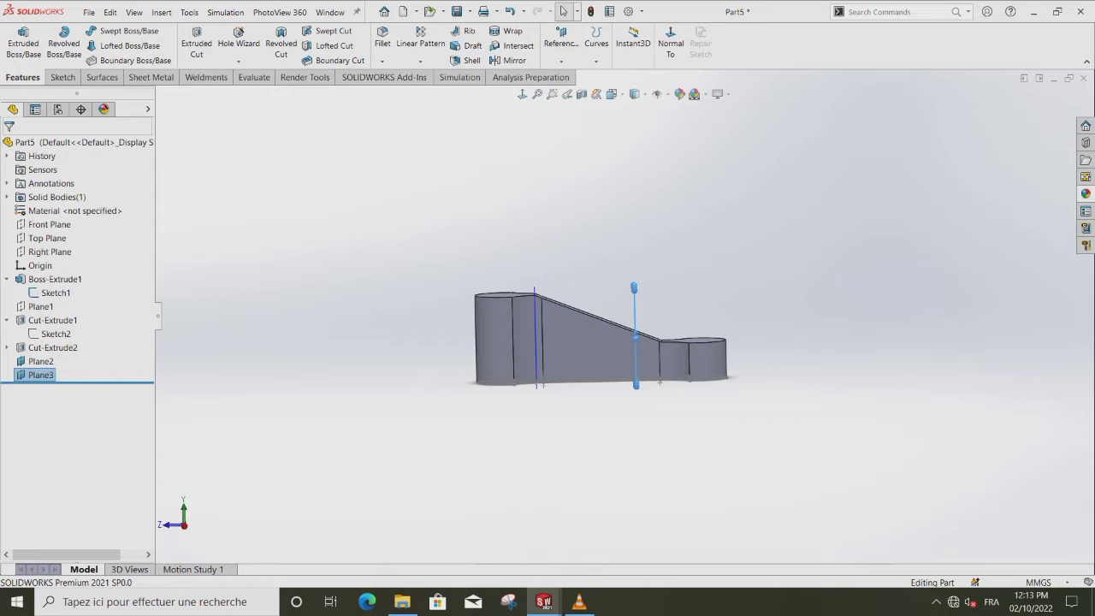
Sketch a corner rectangle about 72.5 mm high on the new offset plane, with its base level with the origin.
right_click(48, 375)
click(61, 338)
mouse_move(249, 257)
middle_down()
mouse_move(343, 287)
mouse_move(407, 390)
middle_up()
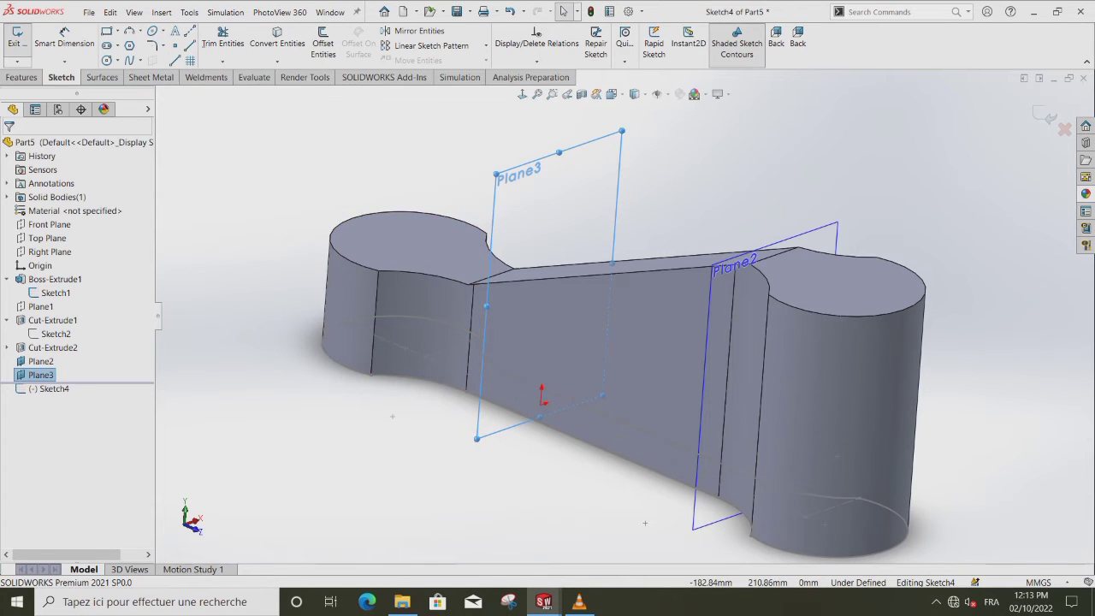
key(ctrl+8)
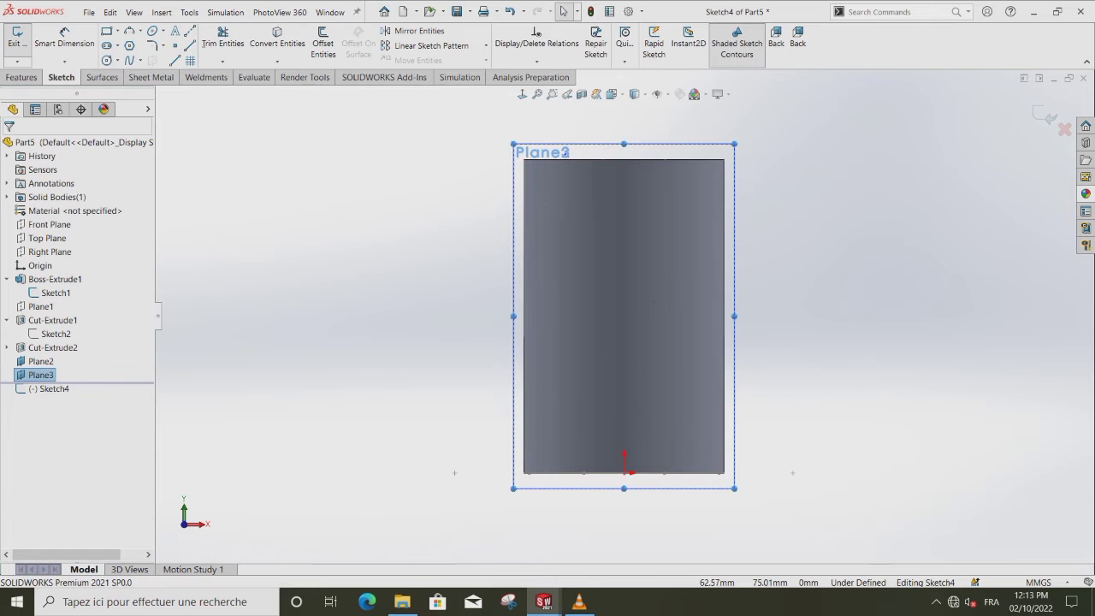
click(107, 31)
click(563, 292)
click(682, 472)
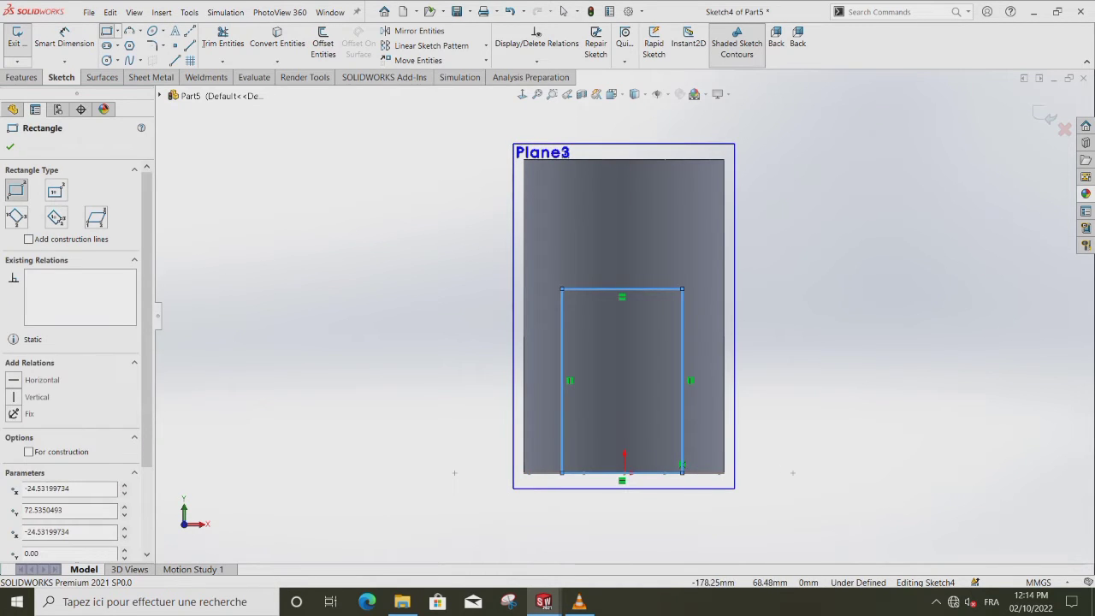
Draw two vertical centrelines across the rectangle, one from the origin to the top edge's midpoint and one slightly beside it.
click(624, 473)
click(622, 289)
key(Escape)
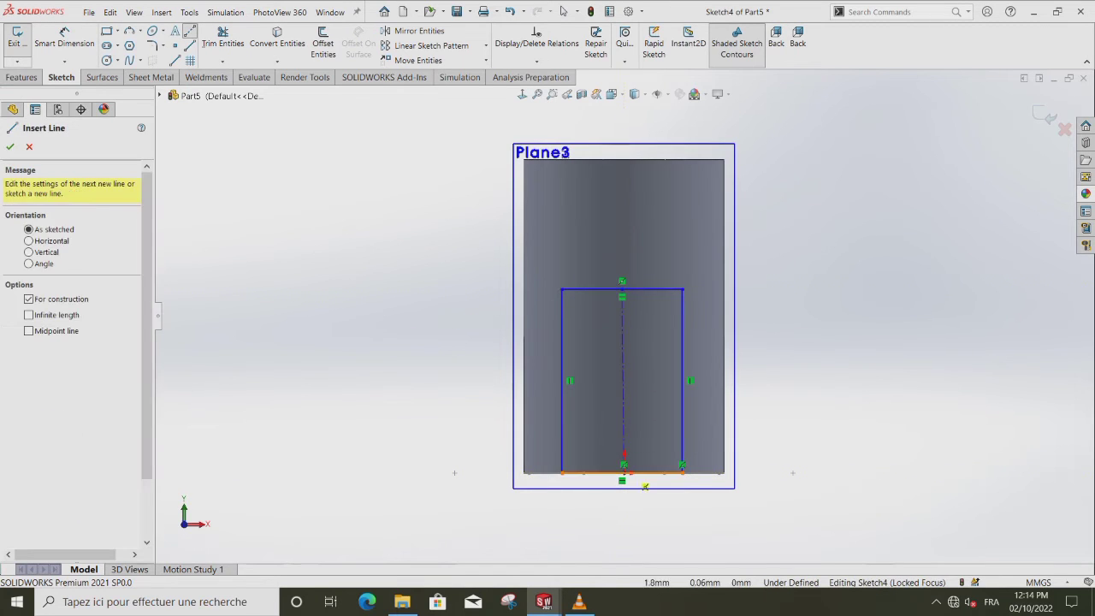
click(633, 472)
click(632, 289)
key(Escape)
key(Escape)
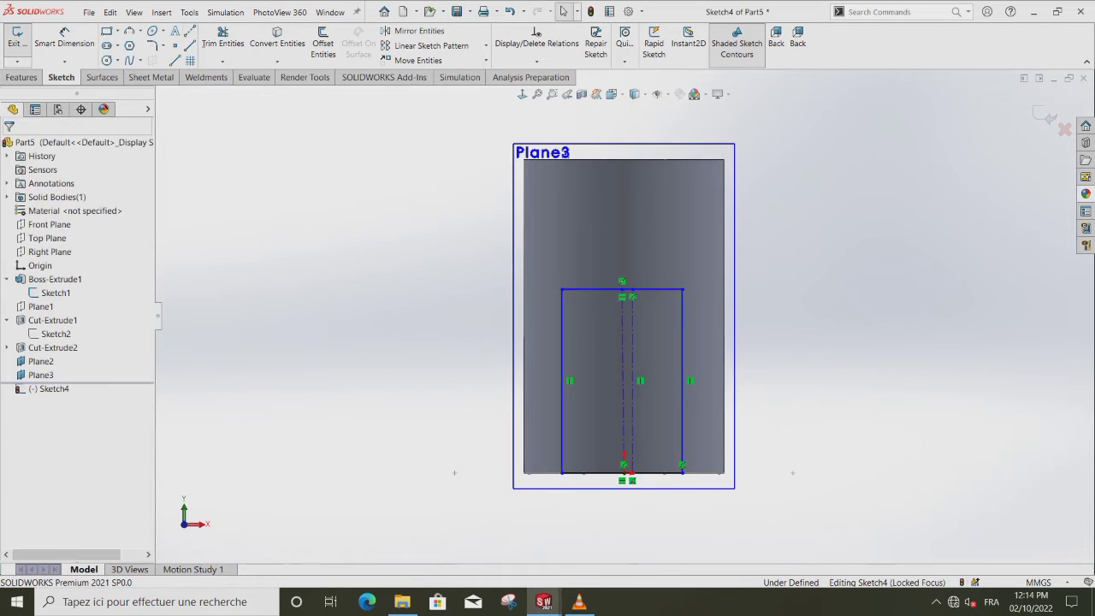
Make the rectangle's upper corners coincident with the body's two sloped top edges.
middle_drag(539, 243, 583, 267)
click(513, 269)
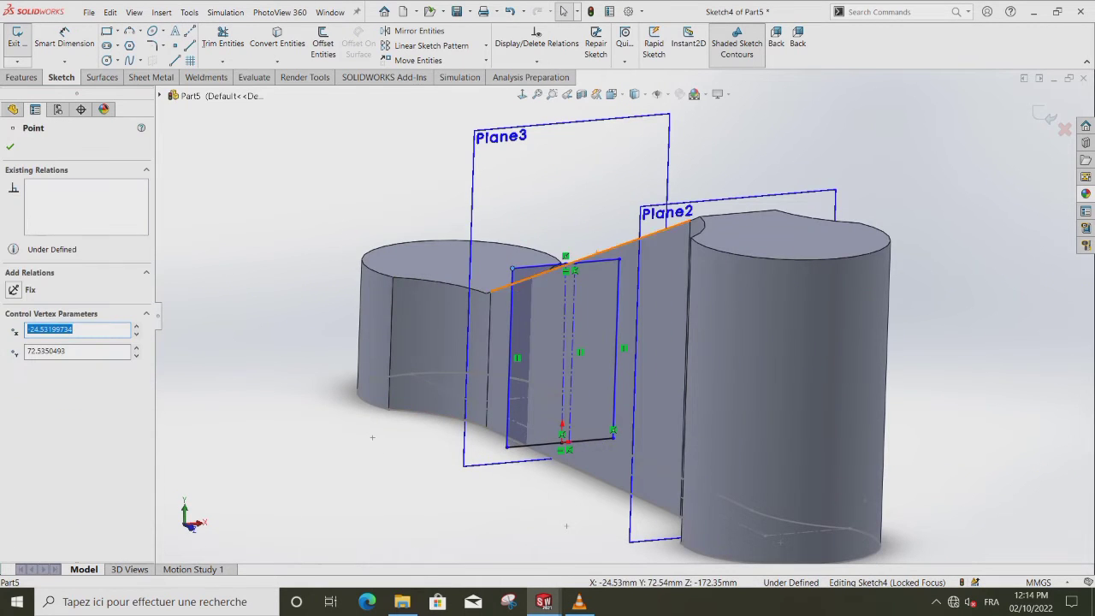
ctrl+click(545, 273)
click(43, 366)
click(905, 288)
middle_drag(906, 287, 890, 329)
click(616, 227)
ctrl+click(638, 243)
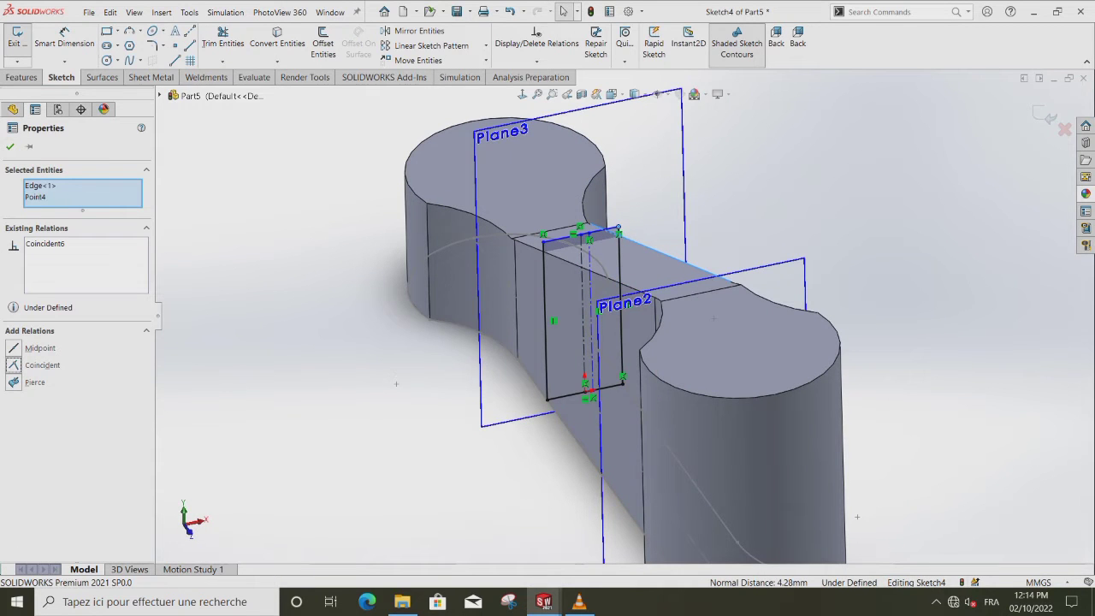
Add a Pierce relation between the rectangle's upper corner on the negative X side and the adjacent sloped body edge.
drag(543, 243, 550, 251)
middle_drag(551, 252, 510, 252)
click(523, 94)
click(77, 330)
ctrl+click(422, 340)
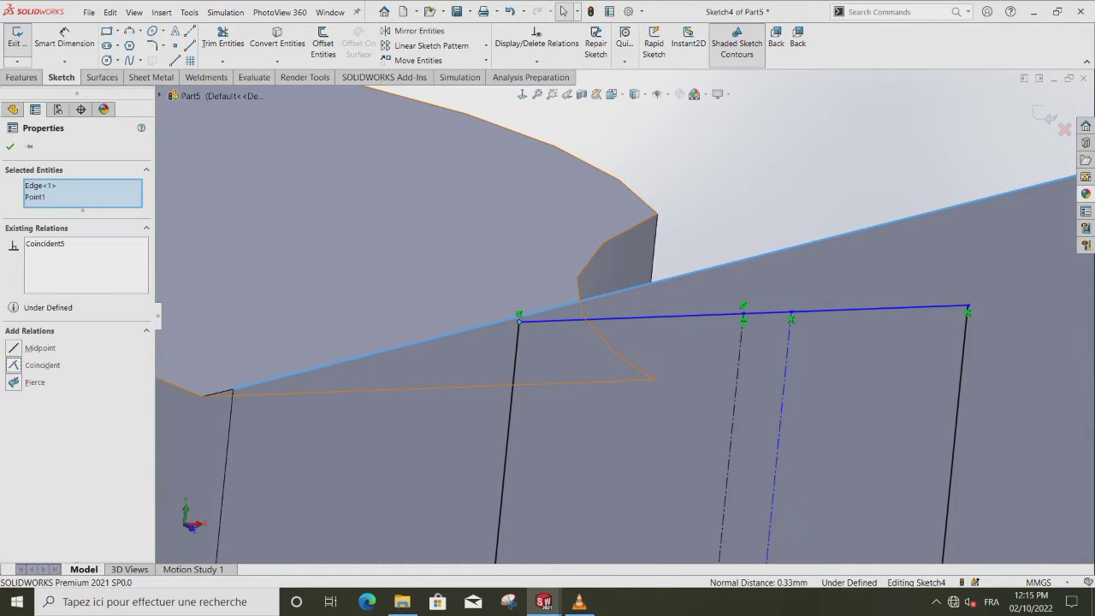
click(34, 383)
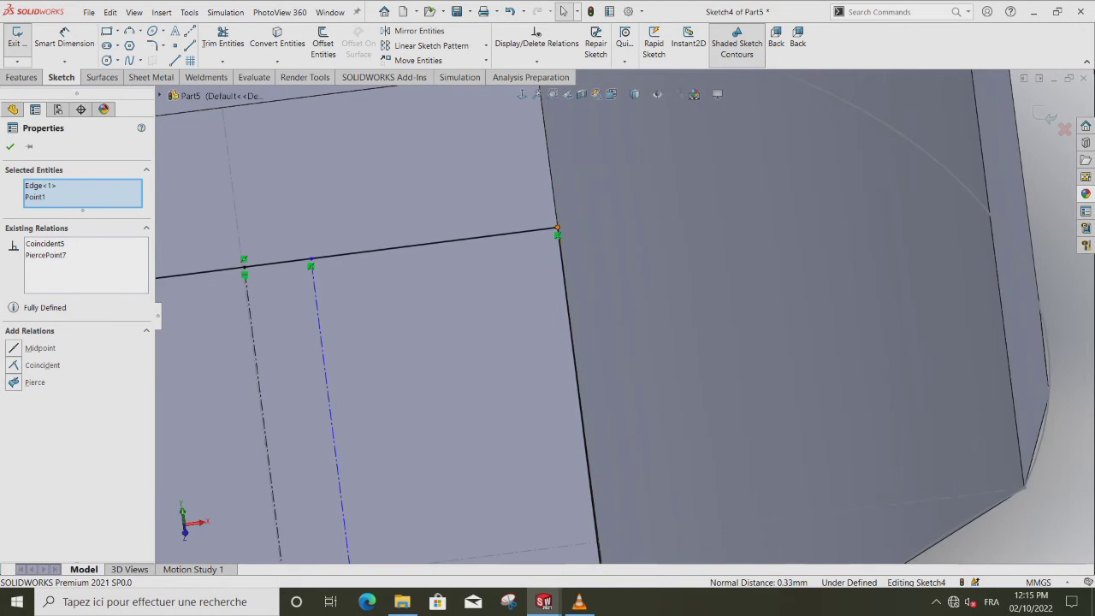
click(558, 227)
ctrl+click(574, 351)
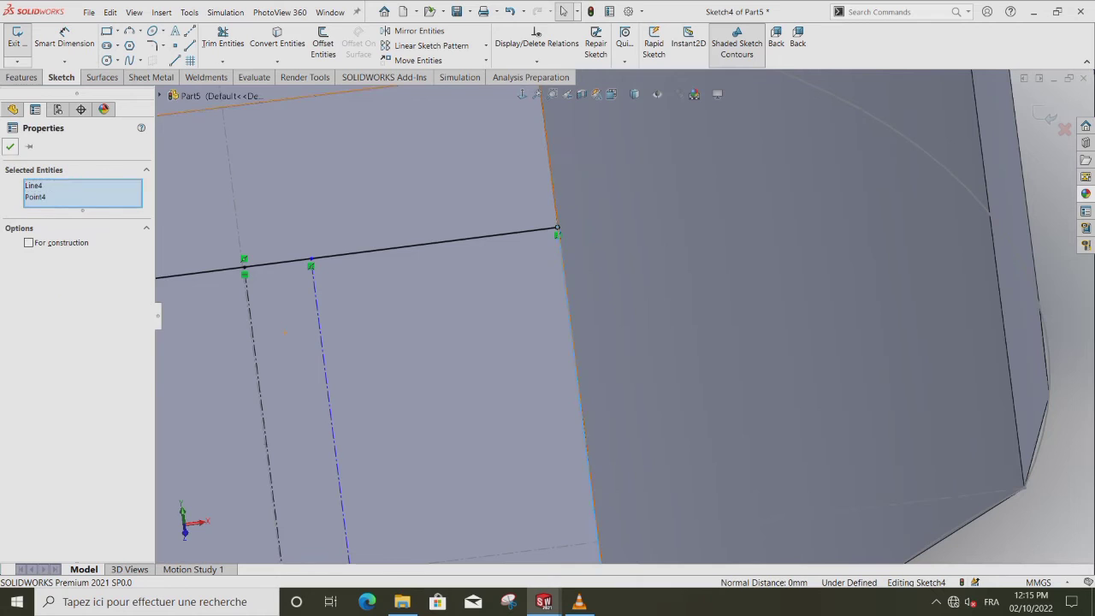
key(Escape)
Make the rectangle's two vertical sides symmetric about the centreline through the origin.
scroll(480, 343, up, 8)
key(ctrl+8)
scroll(805, 464, down, 2)
click(509, 446)
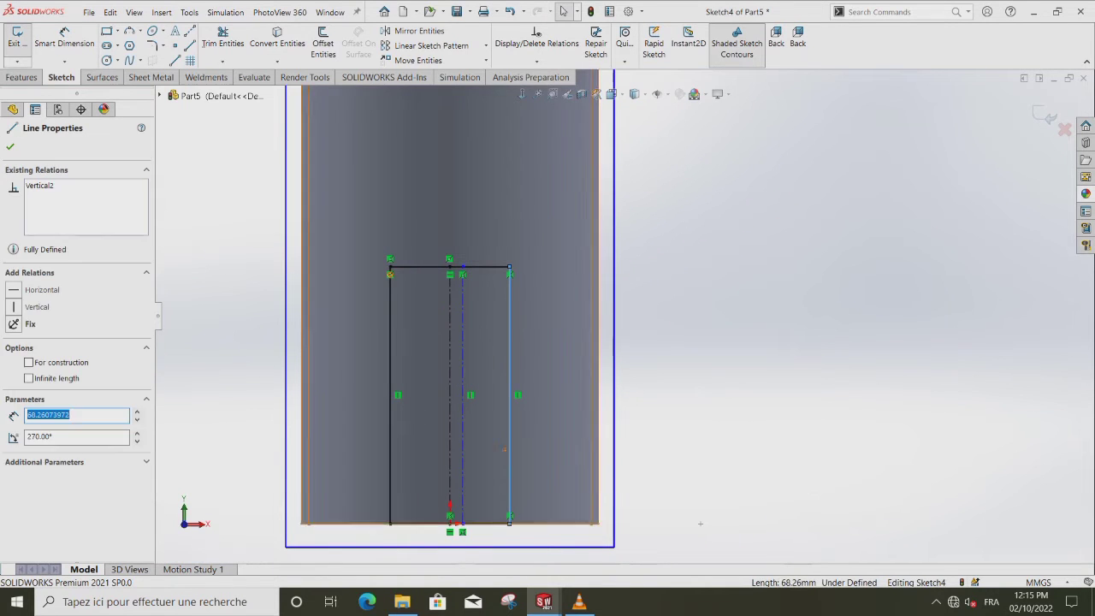
ctrl+click(391, 445)
ctrl+click(450, 445)
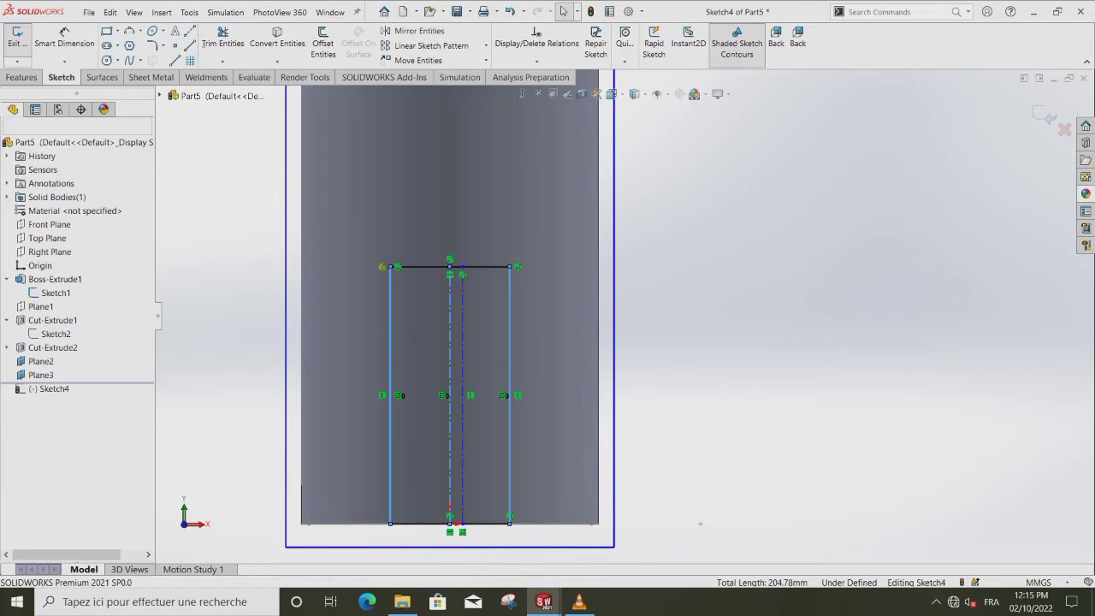
key(Escape)
Dimension the gap between the two vertical centrelines at 1.905 mm and exit the sketch.
scroll(618, 317, up, 2)
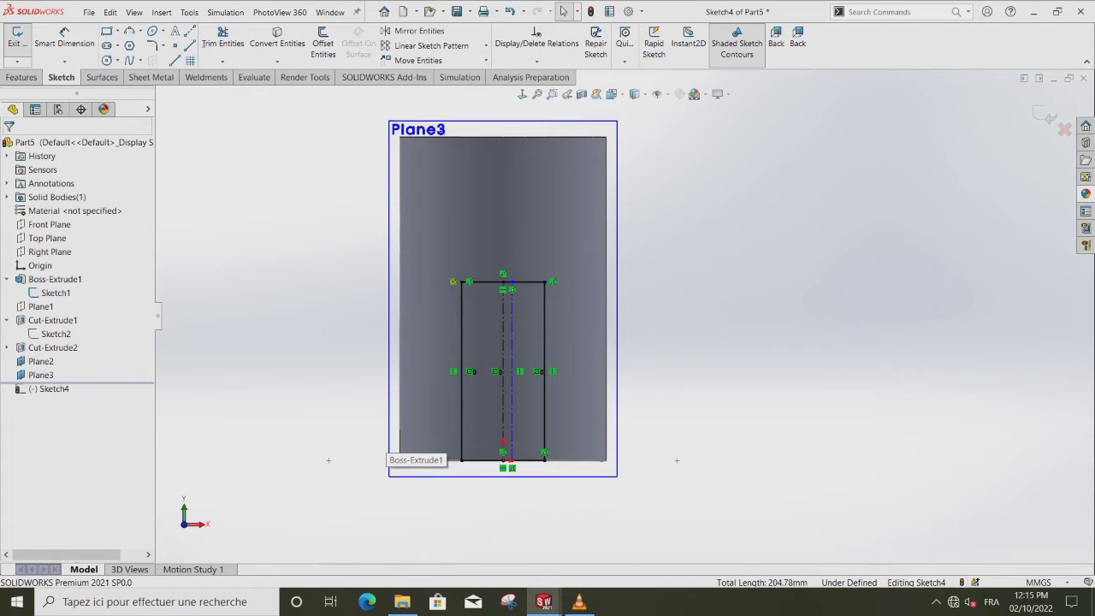
click(64, 37)
click(504, 411)
click(512, 411)
click(475, 501)
text(1.905)
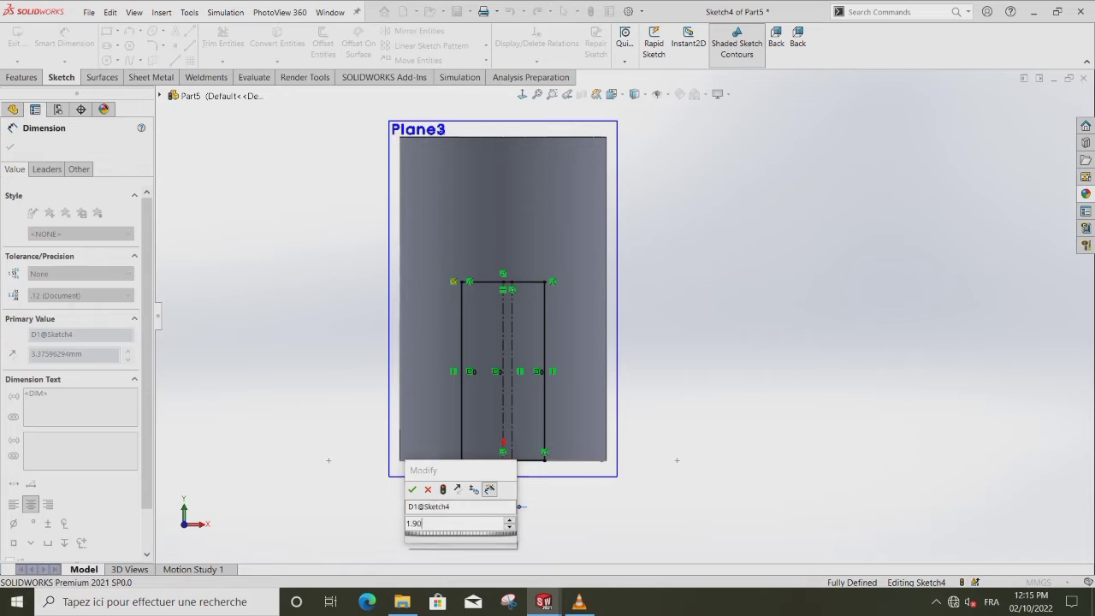
key(Return)
key(Escape)
scroll(490, 368, up, 1)
middle_drag(489, 368, 590, 389)
click(1044, 115)
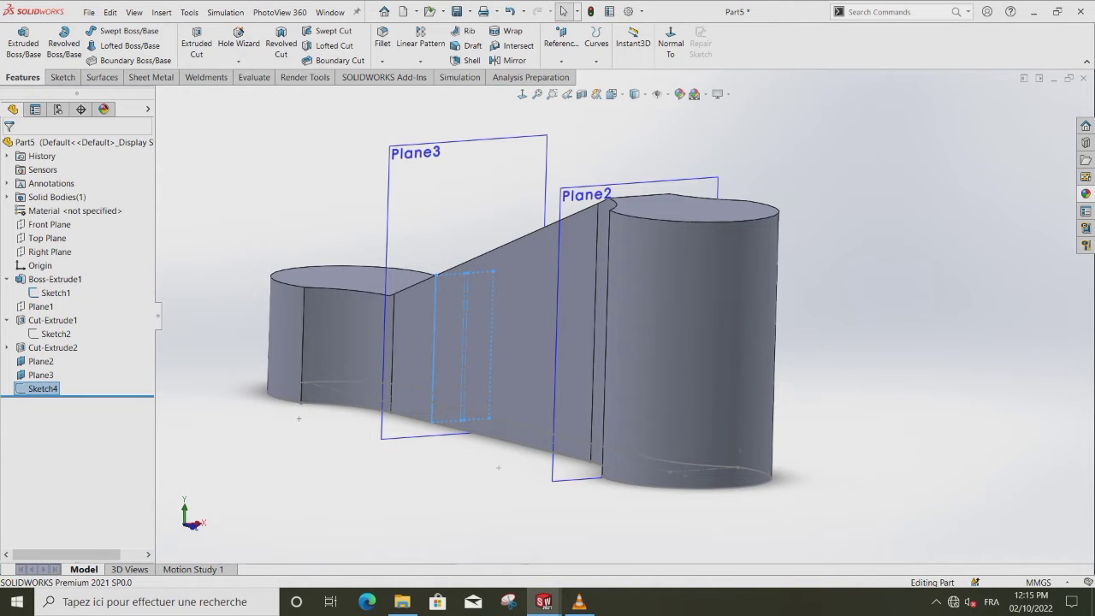
Create a reference plane parallel to the Right Plane through the upper endpoint of a vertical centreline in the rectangle sketch.
click(560, 43)
click(566, 81)
click(160, 95)
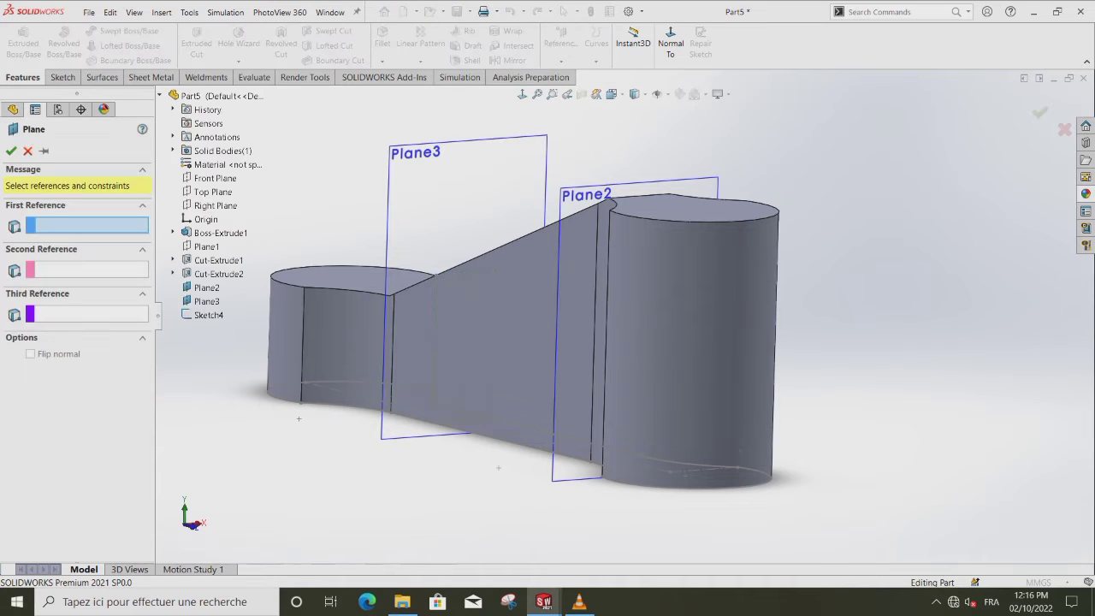
click(215, 206)
middle_drag(488, 419, 479, 492)
scroll(439, 242, down, 3)
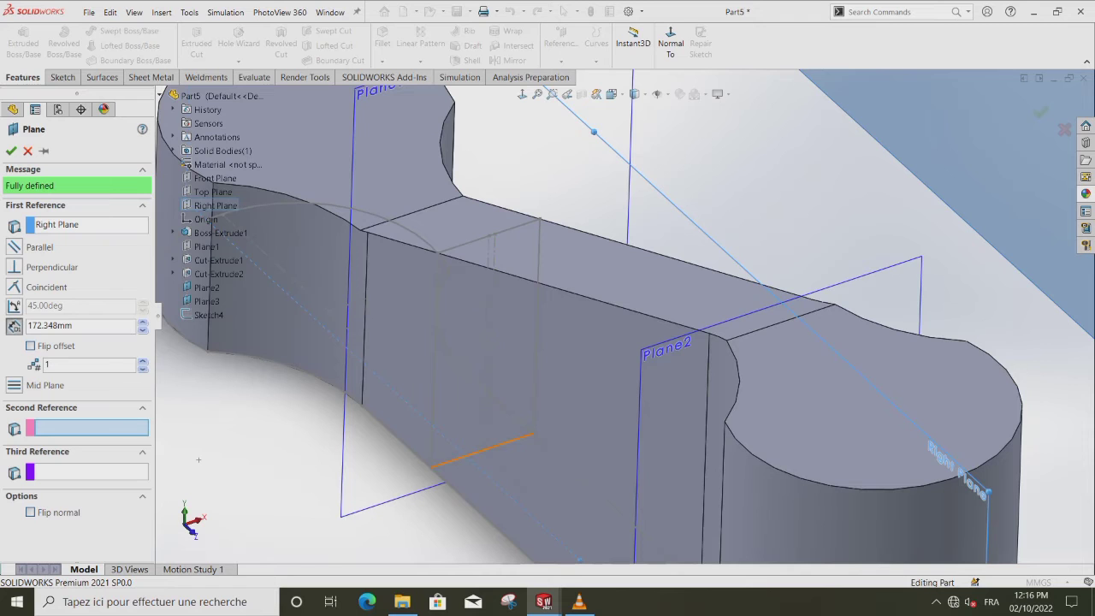
click(494, 234)
scroll(494, 248, up, 5)
middle_drag(495, 248, 469, 253)
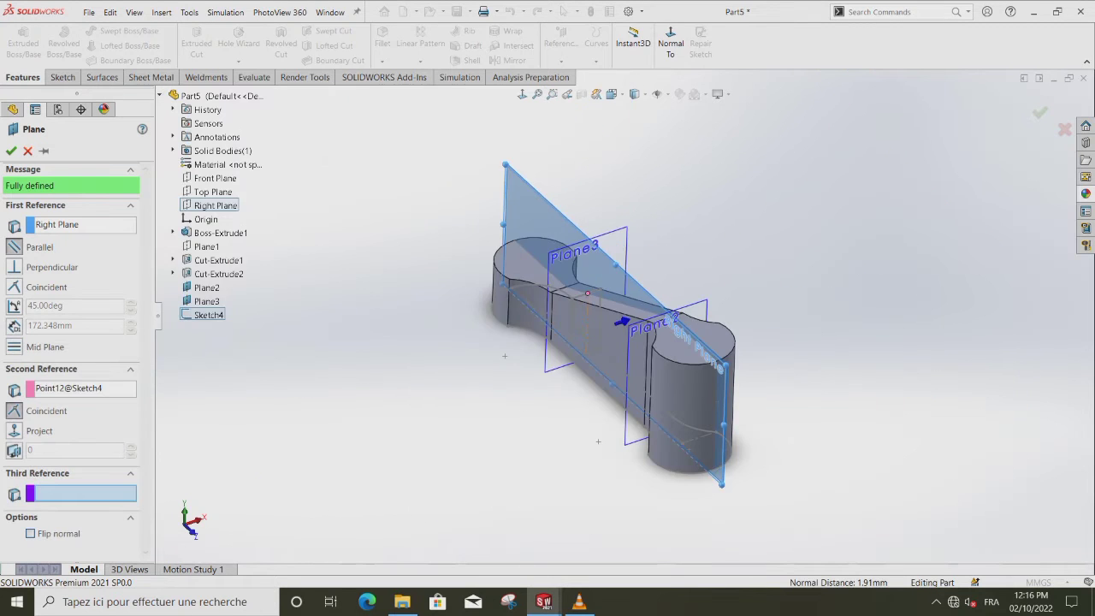
click(11, 150)
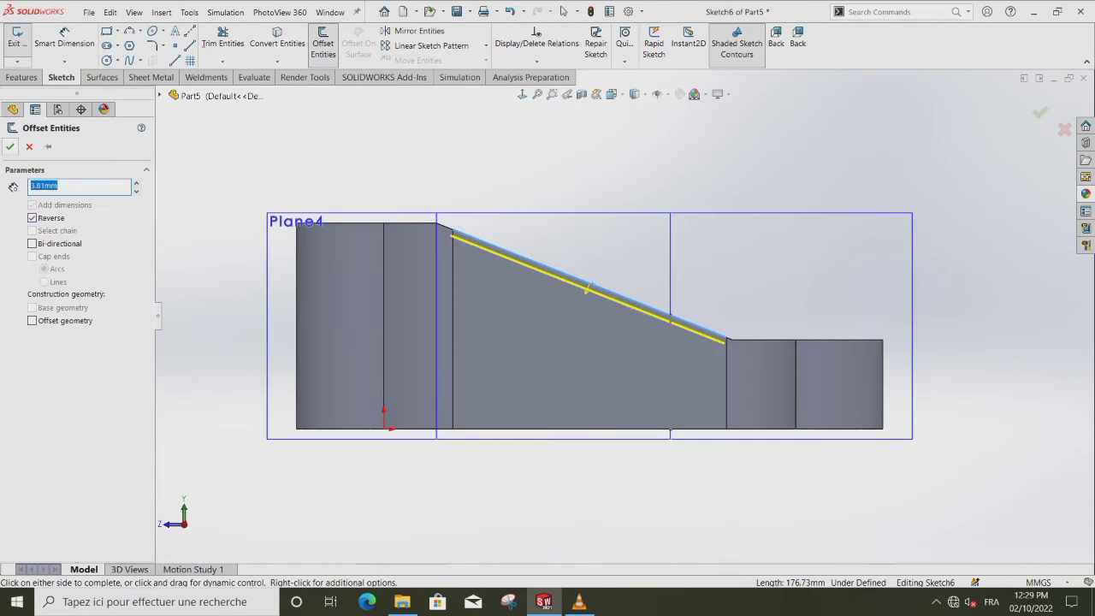
Offset the web's sloped top edge and its bottom edge inward by 3.81 mm.
click(587, 288)
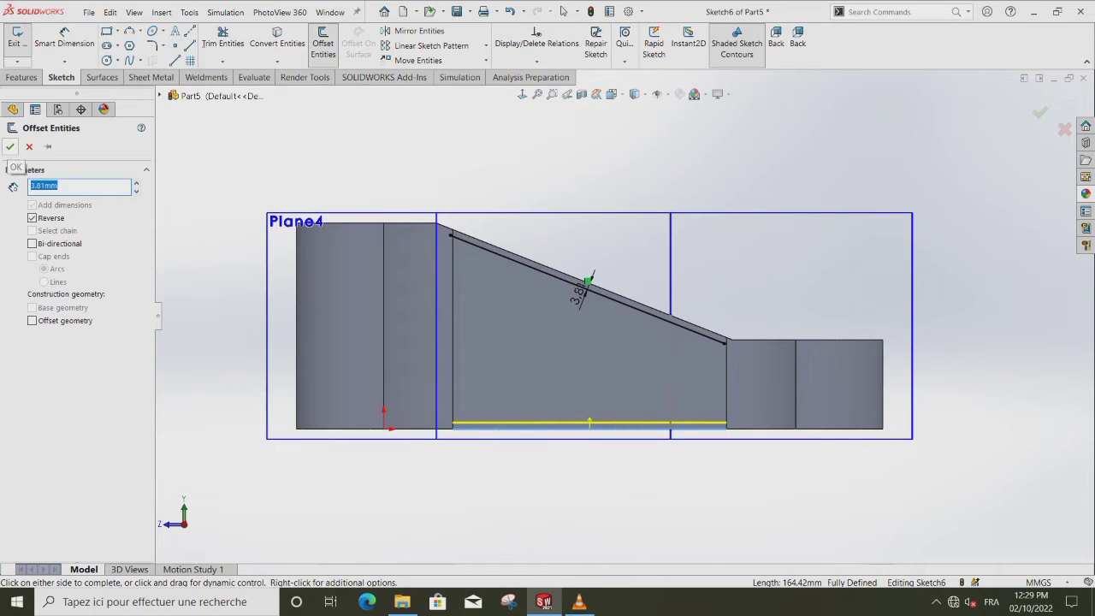
click(590, 422)
click(276, 41)
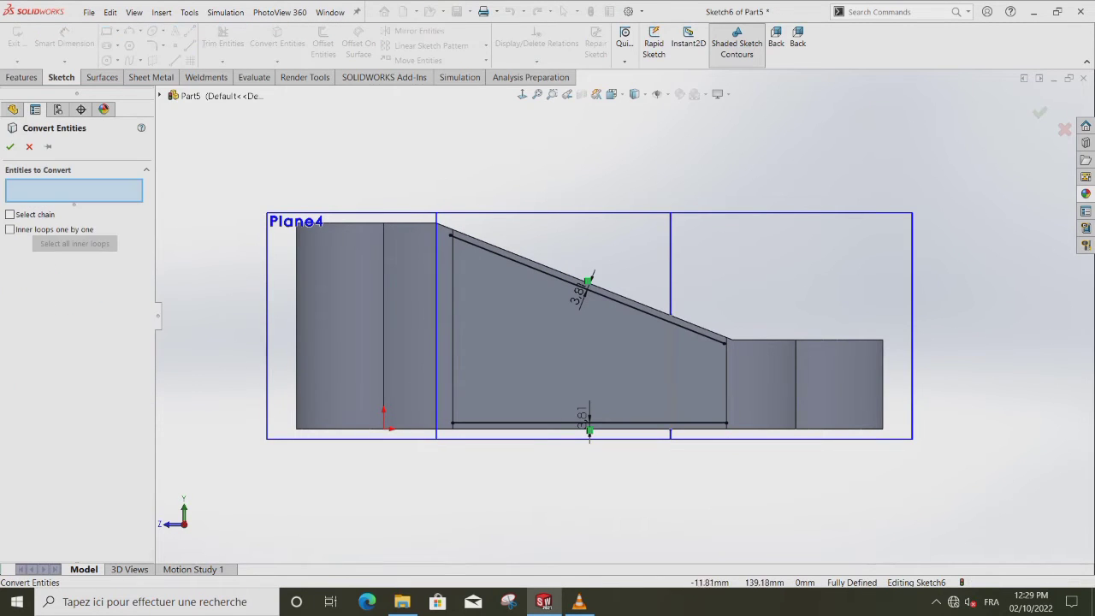
click(436, 299)
key(Escape)
middle_drag(682, 301, 672, 317)
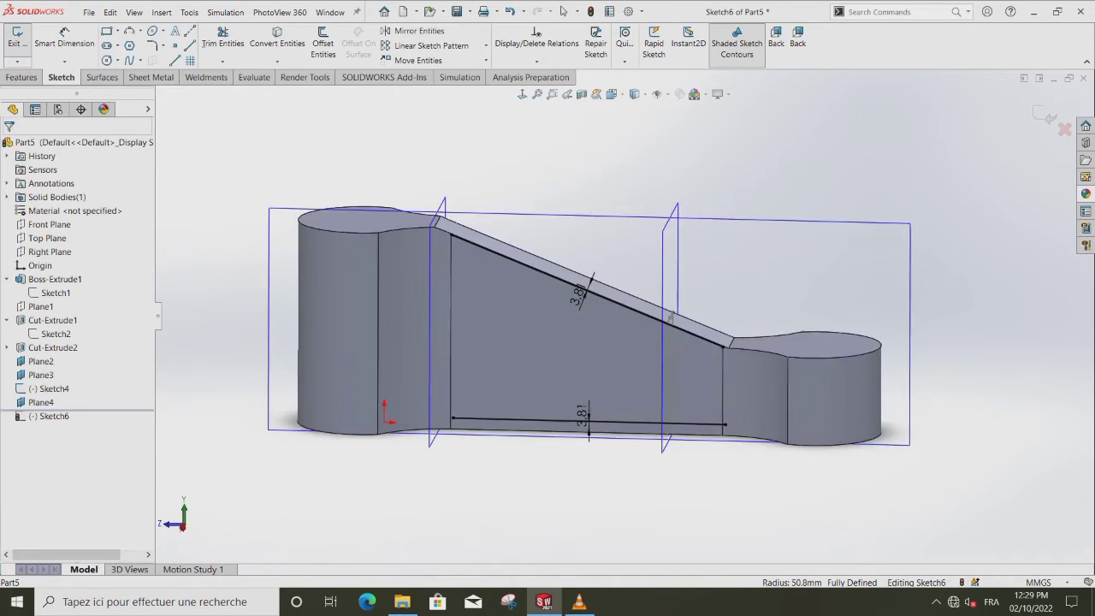
click(432, 265)
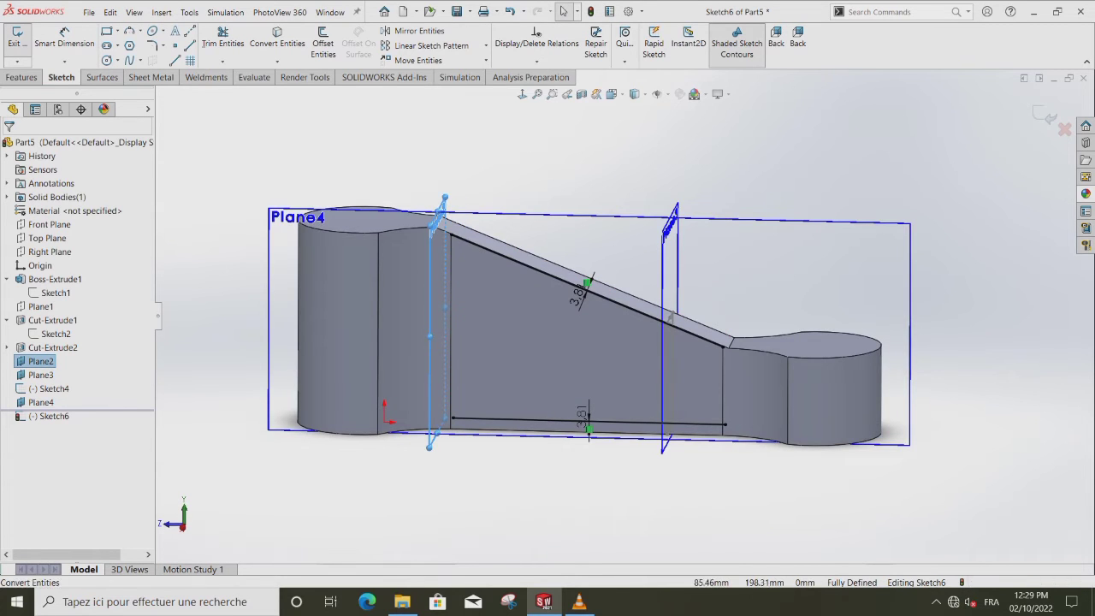
click(522, 94)
middle_drag(547, 282, 727, 300)
click(40, 402)
click(522, 94)
scroll(807, 244, down, 1)
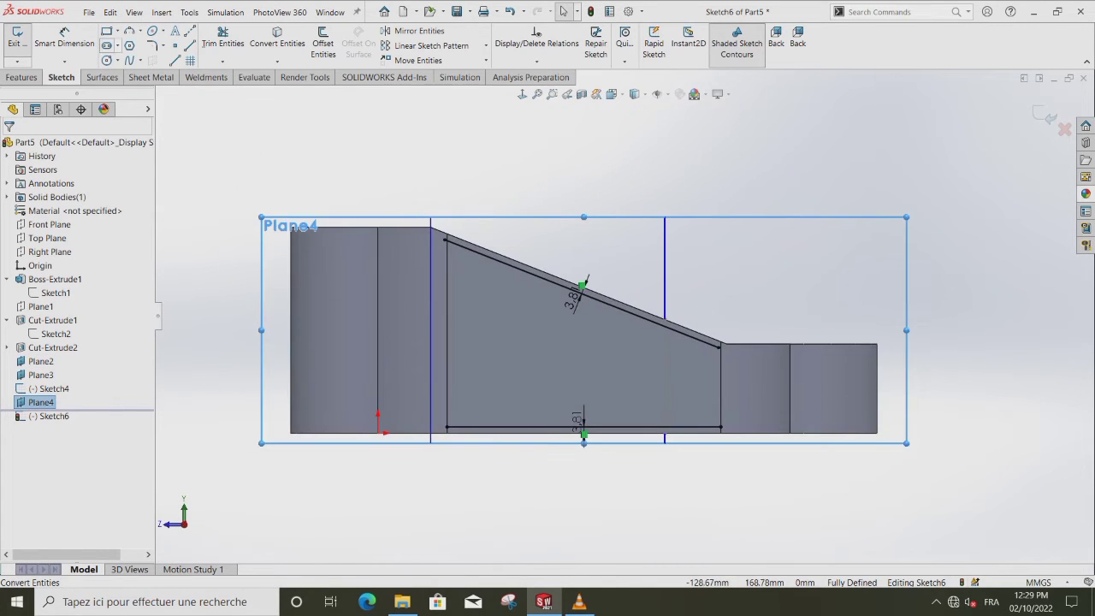
Sketch a vertical line about 78 mm long between the two offset lines at the web's taller end.
click(175, 60)
click(445, 240)
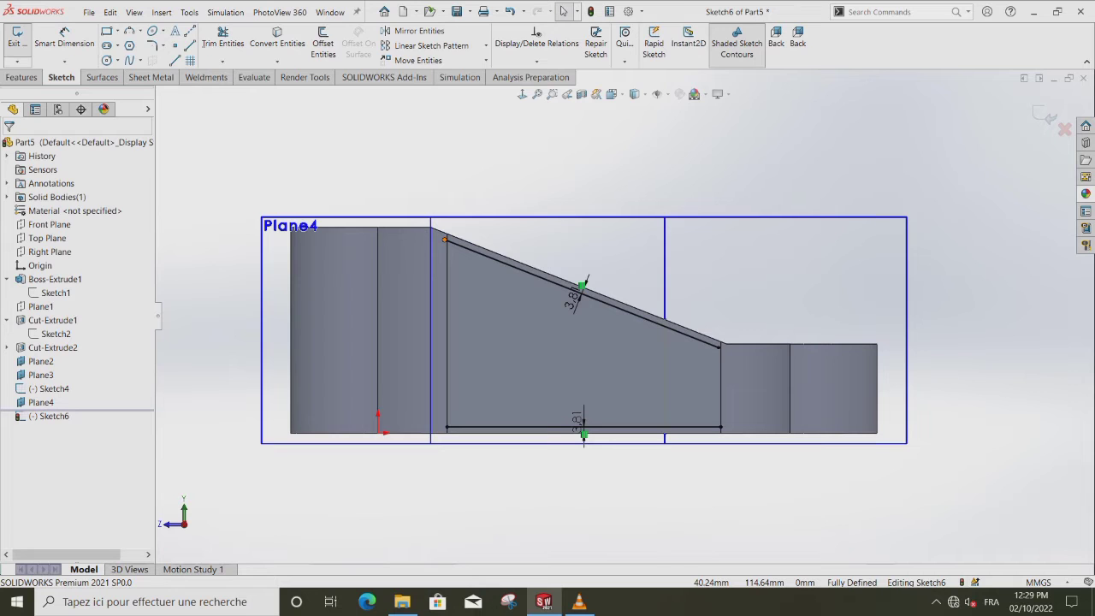
key(l)
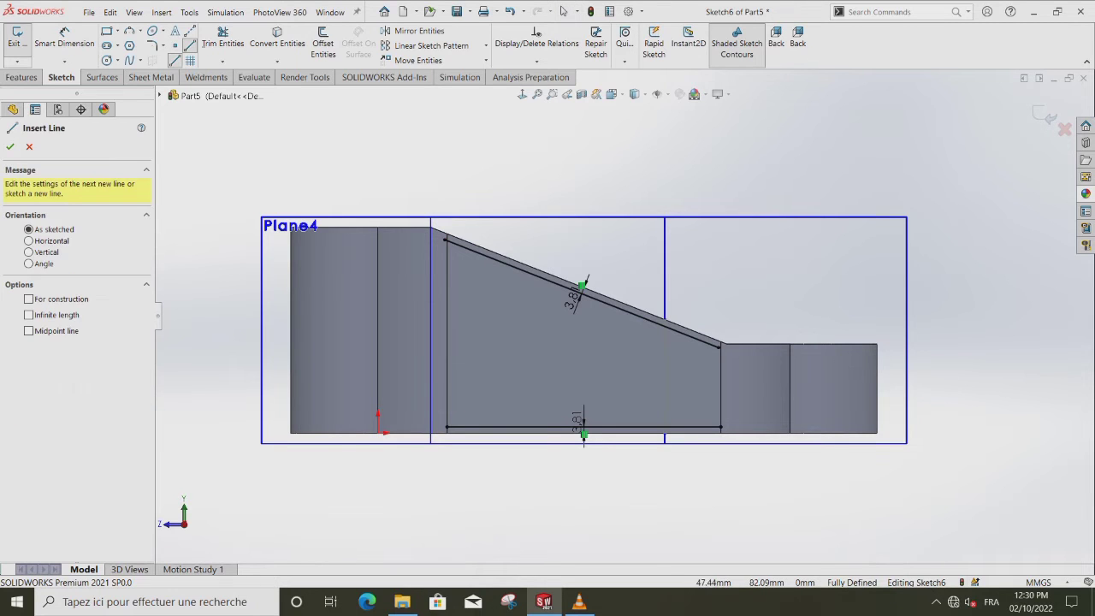
click(446, 280)
click(431, 396)
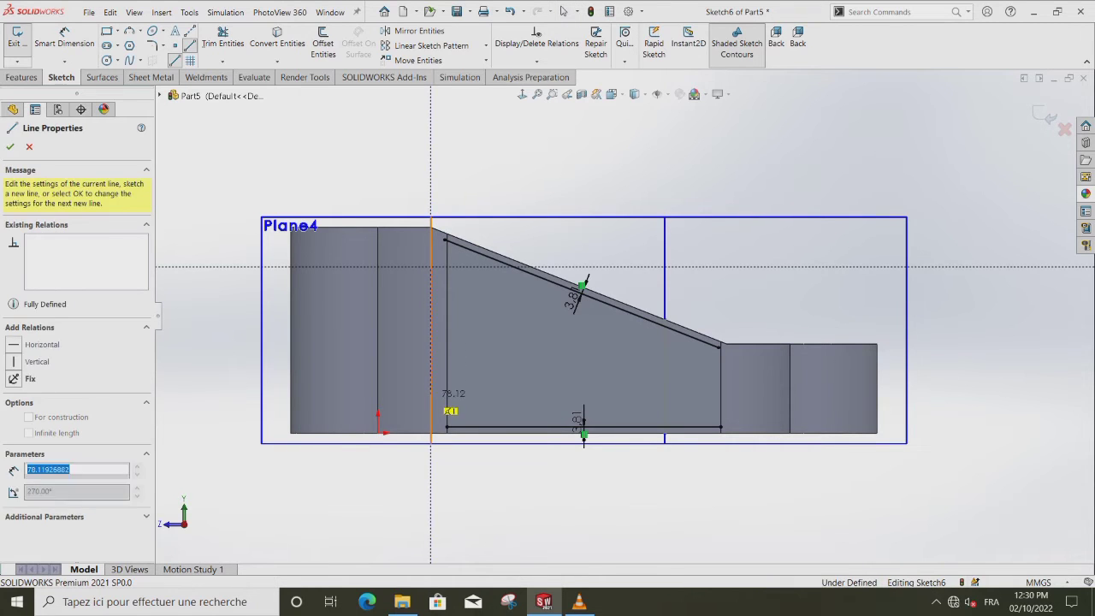
key(Escape)
Make the vertical line collinear with Plane2.
click(430, 330)
middle_drag(430, 331, 411, 354)
ctrl+click(425, 283)
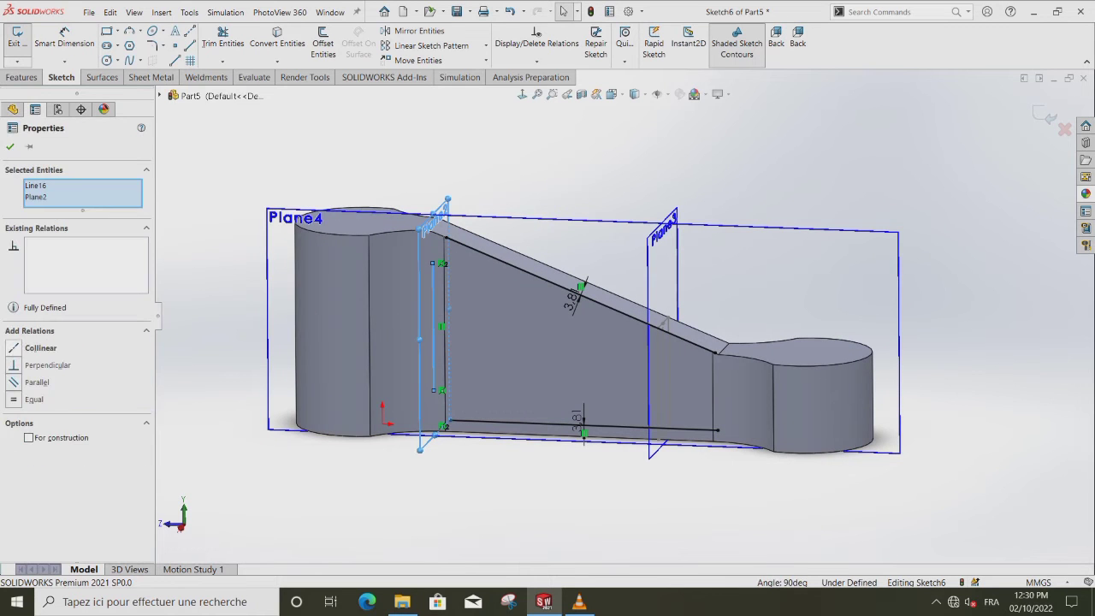
click(10, 147)
Shorten both offset lines at each end and move their 3.81 mm dimensions clear of the profile.
click(512, 217)
key(ctrl+8)
scroll(787, 377, down, 1)
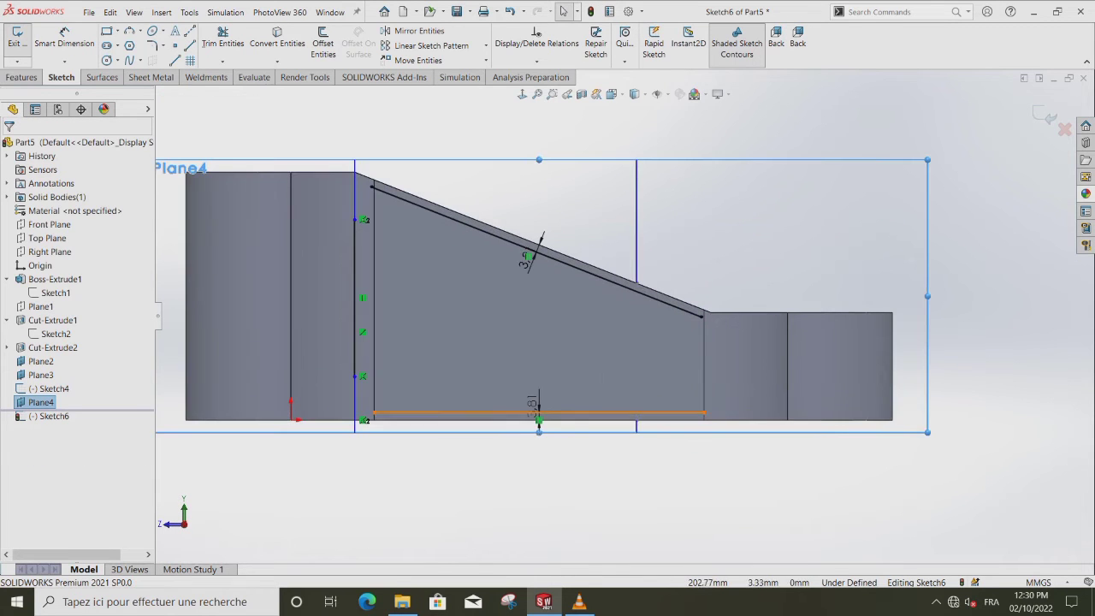
drag(705, 413, 677, 413)
mouse_move(702, 317)
mouse_down()
mouse_move(677, 307)
mouse_move(689, 311)
mouse_up()
drag(372, 186, 390, 194)
drag(375, 412, 384, 413)
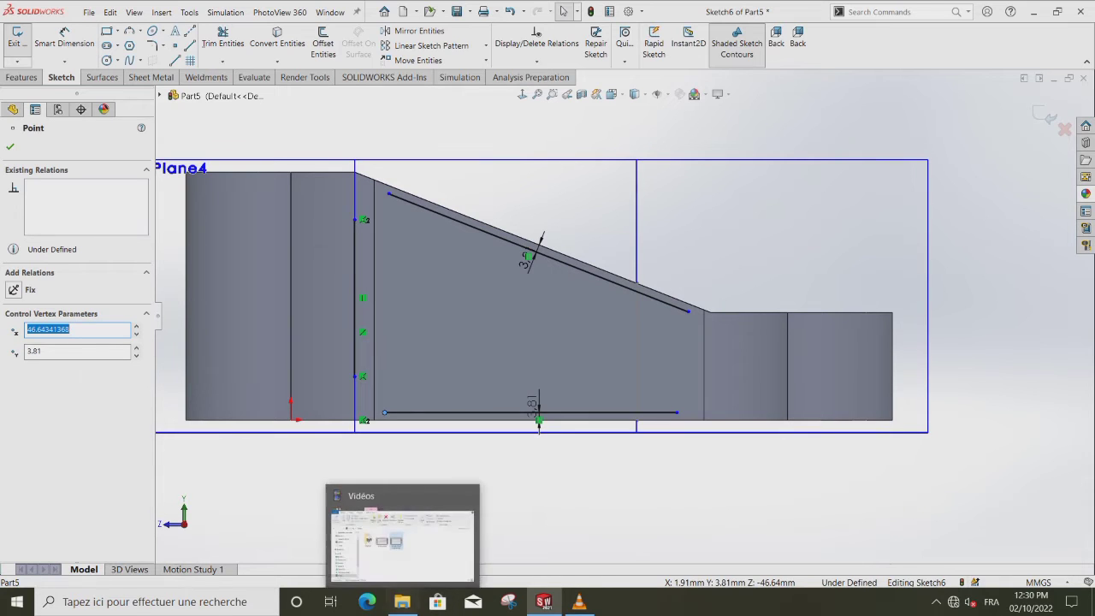
drag(532, 405, 533, 481)
drag(526, 260, 553, 202)
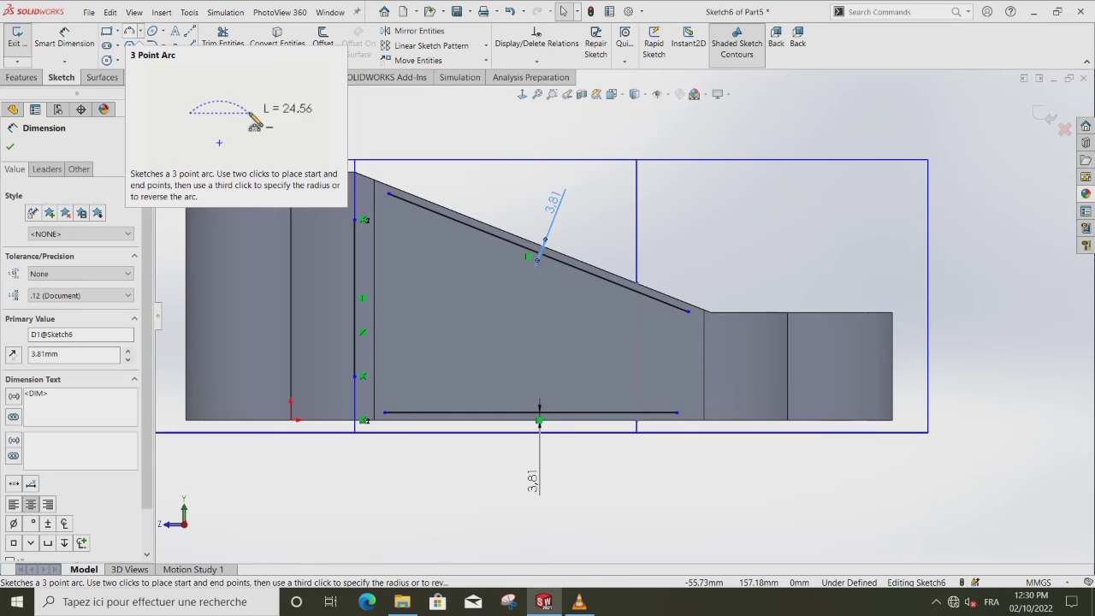
Sketch a three-point corner arc joining the vertical line's lower end to the near end of the bottom offset line.
click(130, 33)
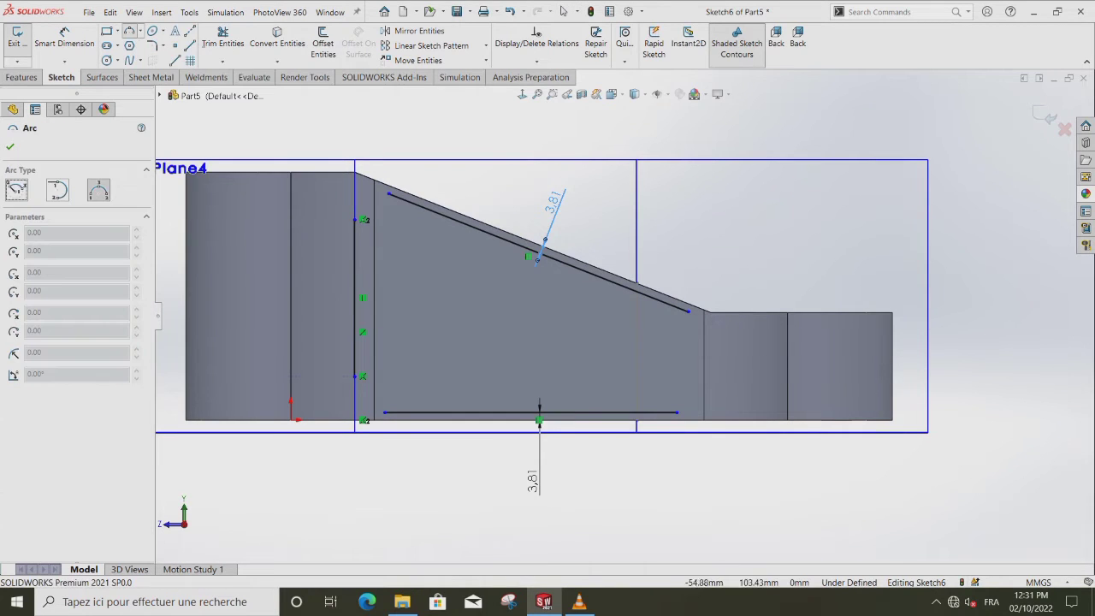
click(355, 376)
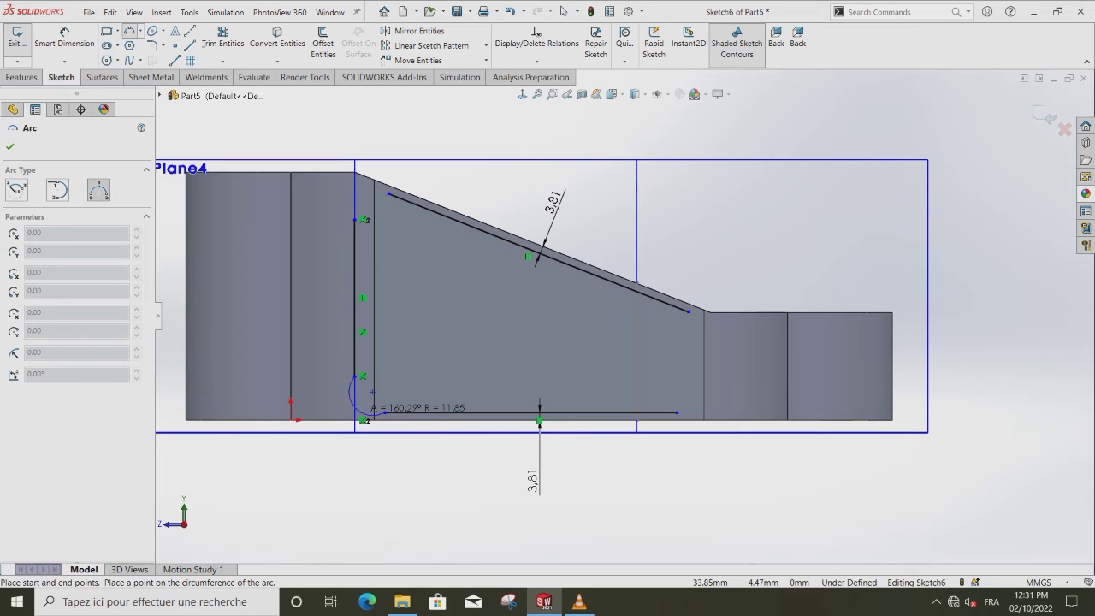
click(363, 403)
Dimension the lower corner arc with a radius of 19.05 mm.
right_drag(363, 403, 363, 351)
click(363, 403)
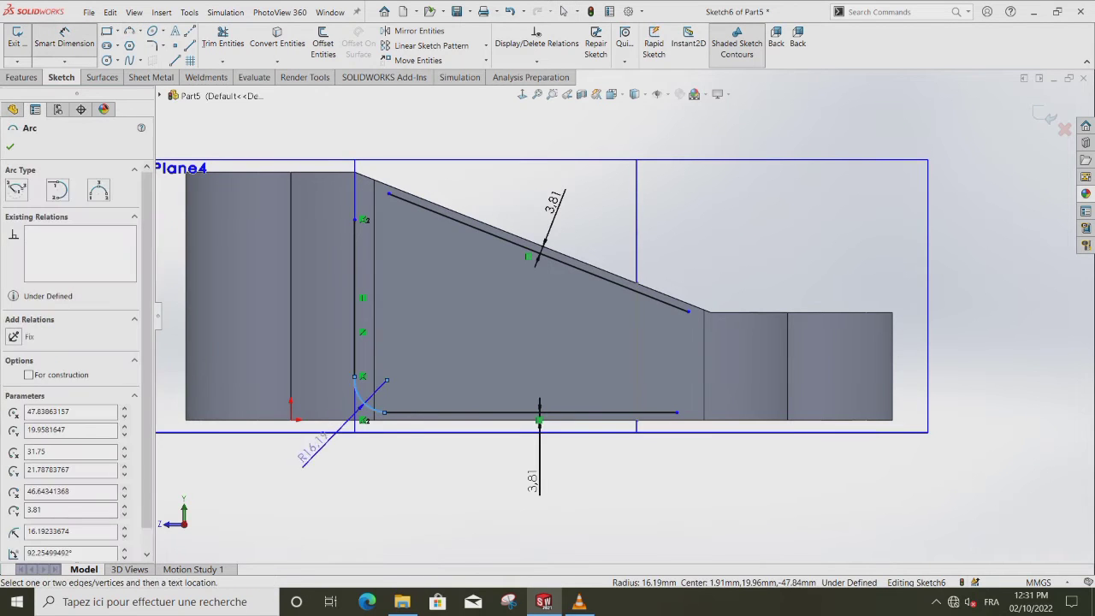
click(303, 458)
text(19.05)
key(Return)
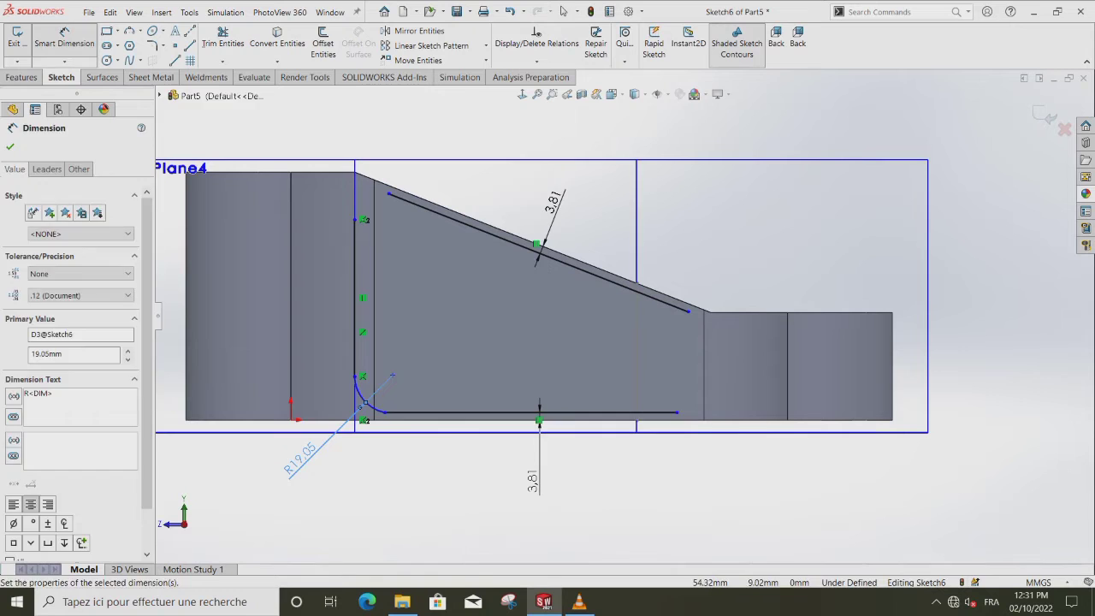
key(Escape)
Make the lower corner arc tangent to the bottom offset line and to the vertical line.
click(402, 412)
ctrl+click(363, 402)
click(39, 348)
click(355, 308)
ctrl+click(363, 403)
click(39, 348)
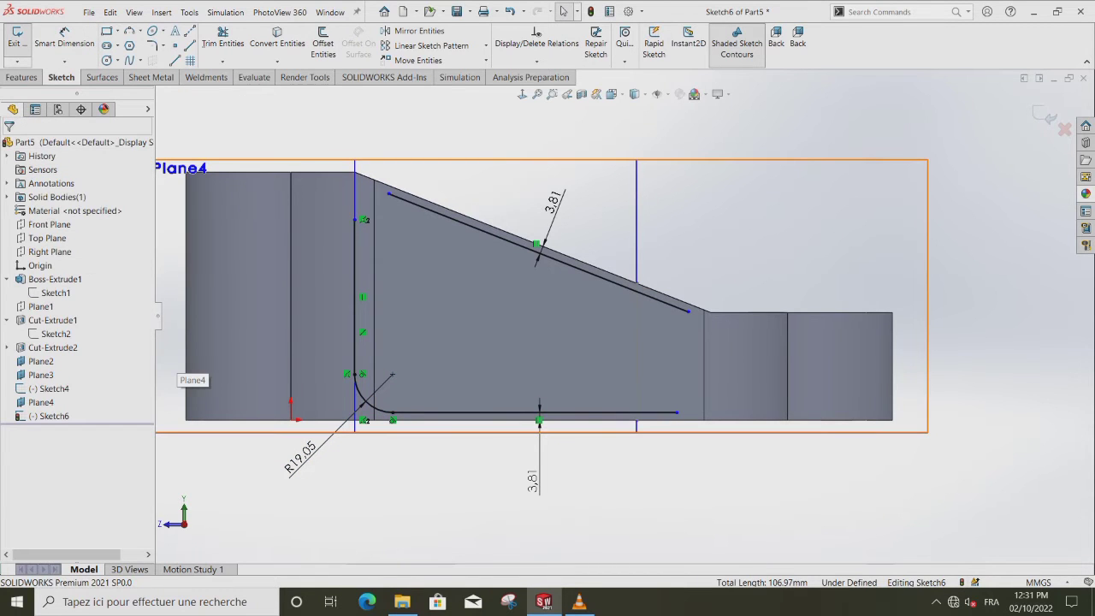
Sketch a three-point corner arc from the upper end of the sloped offset line to the vertical line's upper end.
click(129, 30)
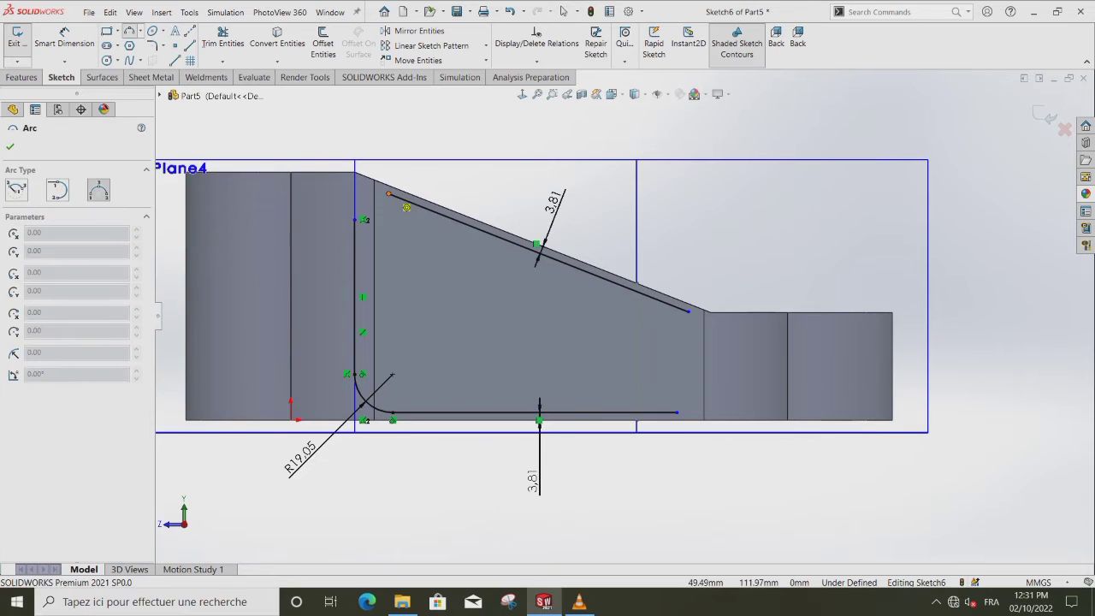
click(389, 193)
click(354, 220)
click(367, 196)
key(Escape)
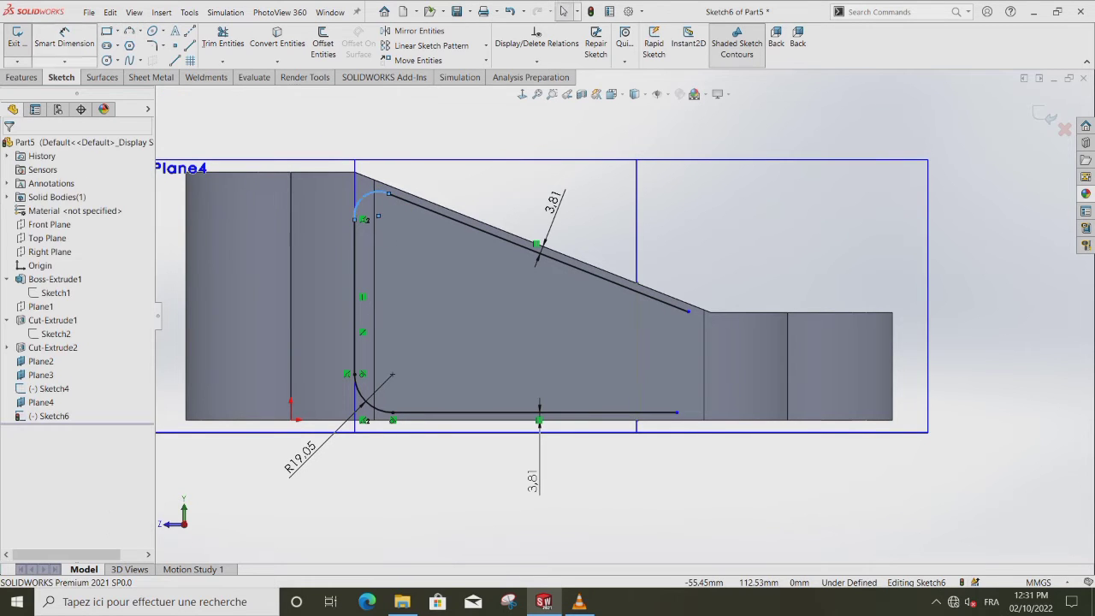
Dimension the upper corner arc with a radius of 19.05 mm.
right_drag(368, 197, 368, 154)
click(366, 196)
text(19.05)
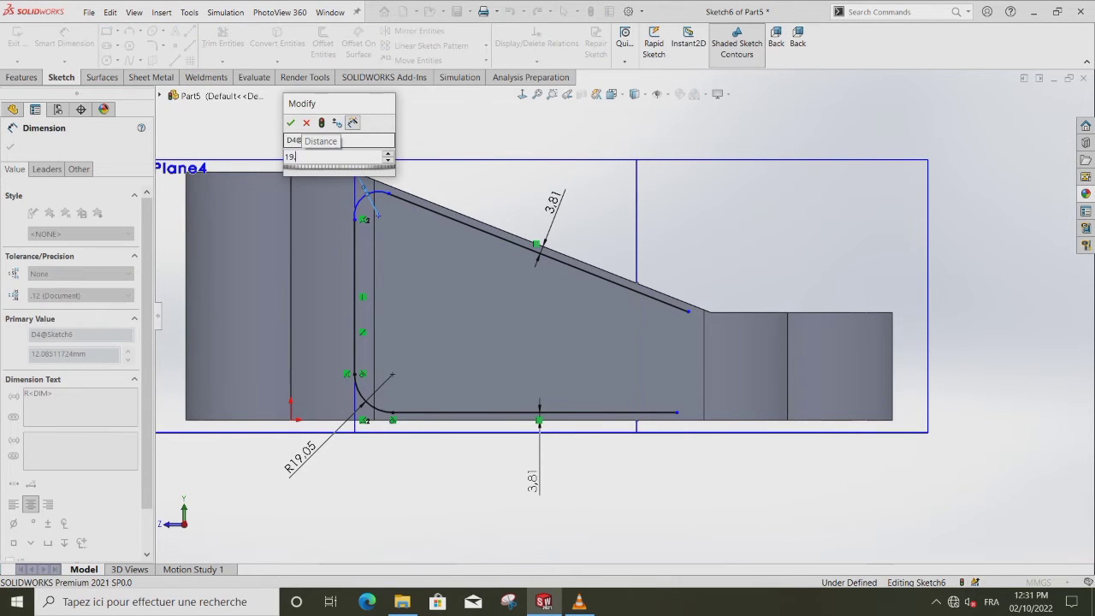
key(Return)
click(10, 146)
Make the upper corner arc tangent to the vertical line and to the sloped offset line.
click(354, 247)
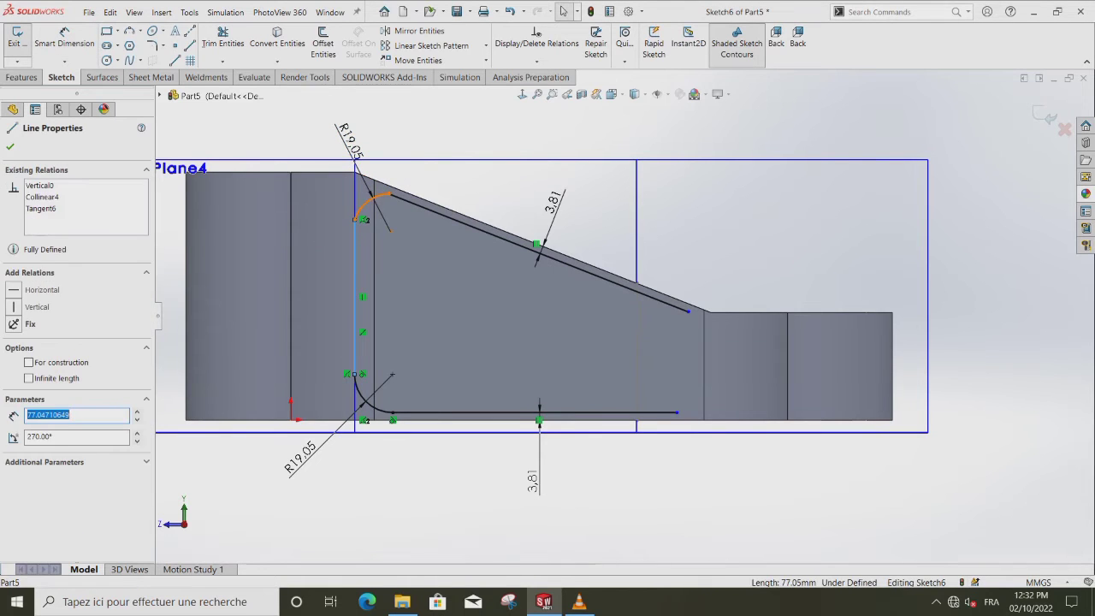
ctrl+click(367, 201)
click(13, 348)
click(367, 201)
ctrl+click(462, 223)
click(12, 348)
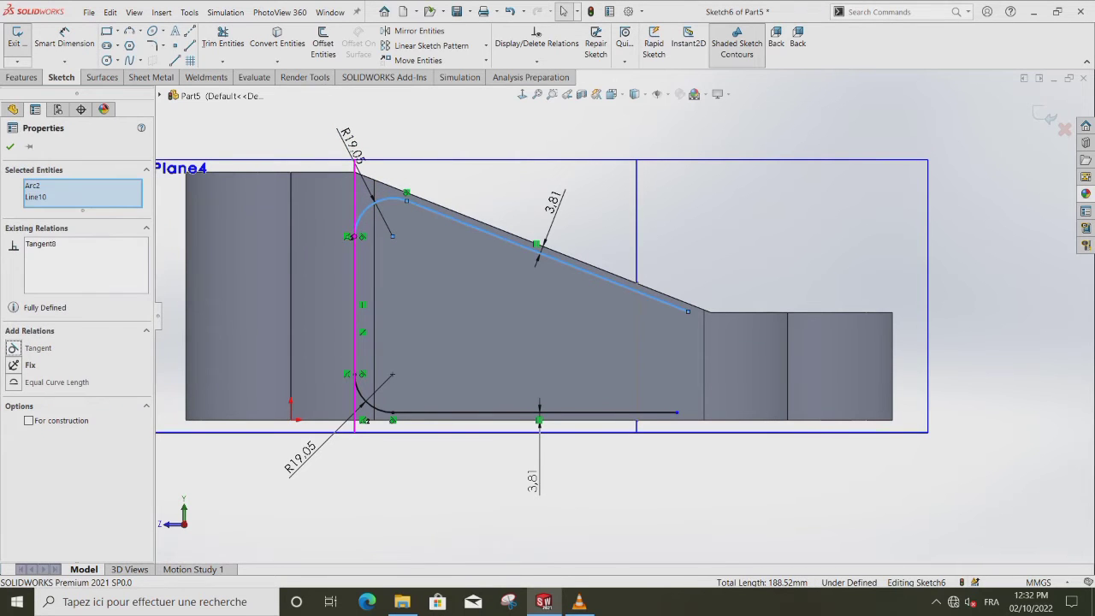
click(10, 146)
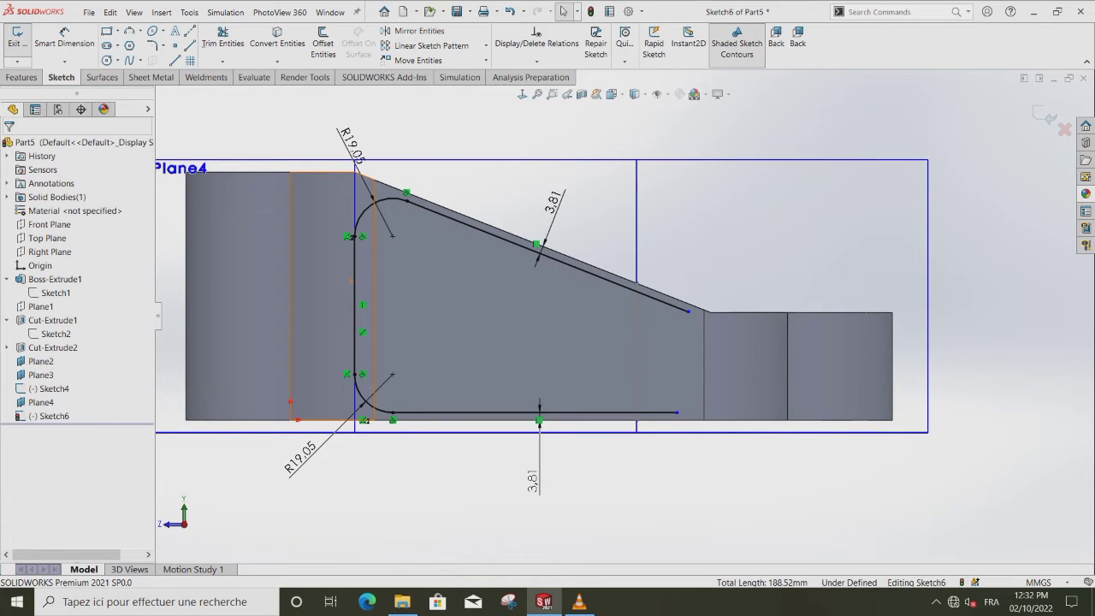
Close the profile at the web's shorter end with a three-point arc bulging outward between the sloped and bottom offset lines.
click(128, 31)
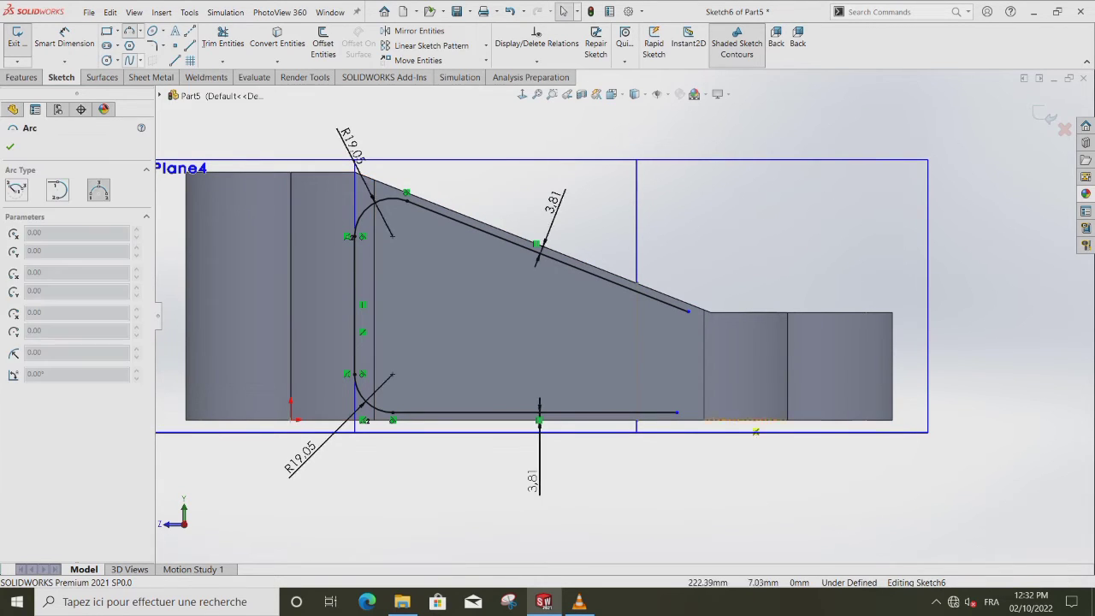
click(689, 311)
click(676, 413)
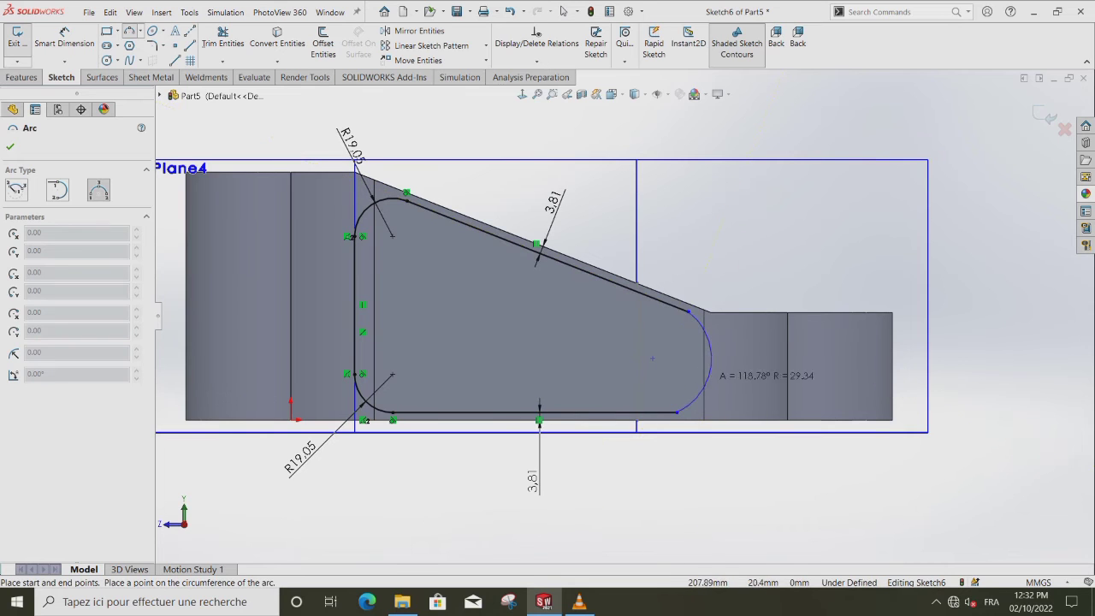
click(714, 370)
click(10, 147)
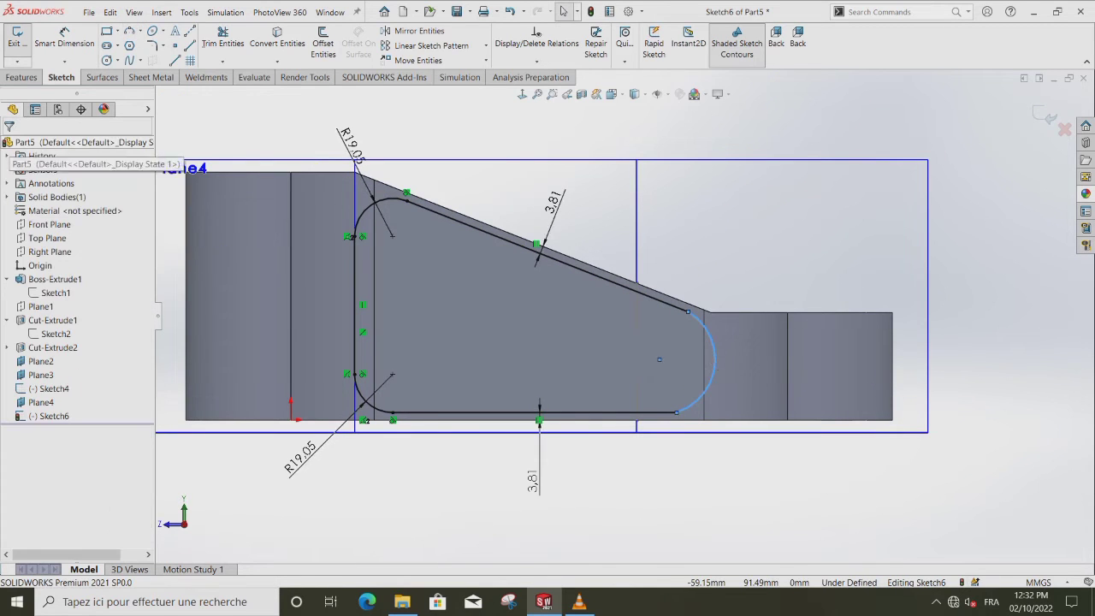
Make the closing end arc tangent to Plane1.
scroll(623, 316, up, 2)
click(1044, 114)
middle_drag(676, 475, 691, 523)
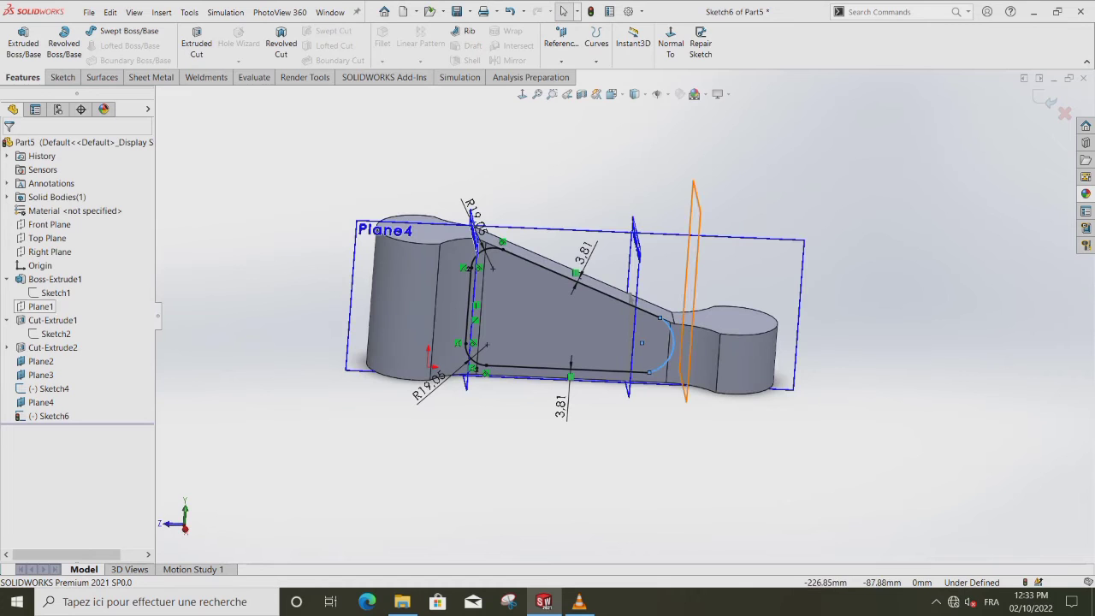
click(40, 307)
ctrl+click(673, 342)
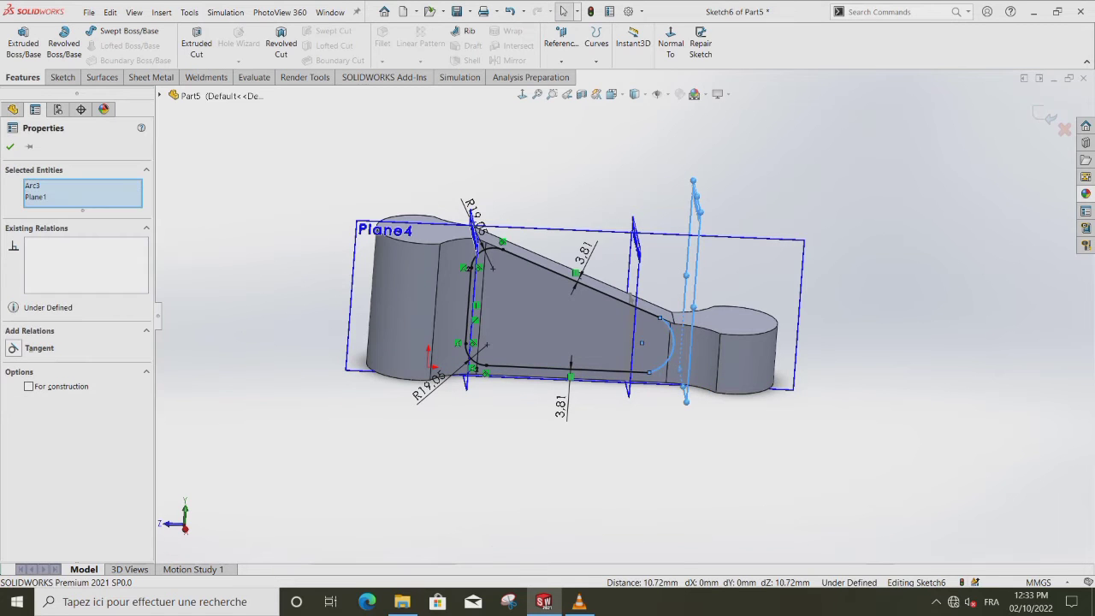
key(Escape)
Make the closing end arc tangent to the bottom offset line and to the sloped offset line.
key(ctrl+8)
scroll(697, 373, down, 3)
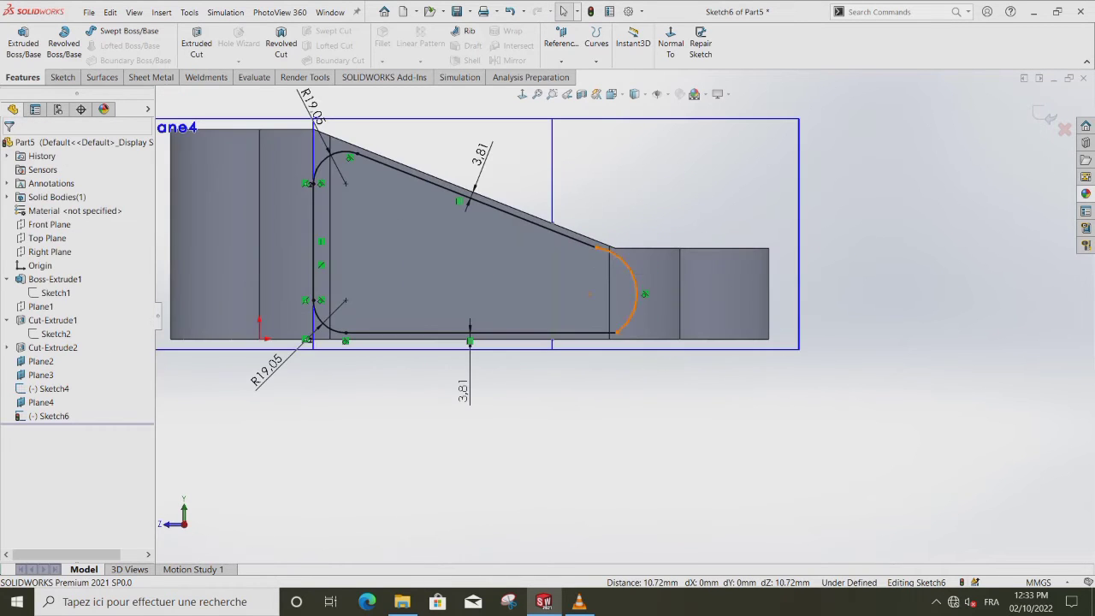
click(635, 292)
ctrl+click(635, 310)
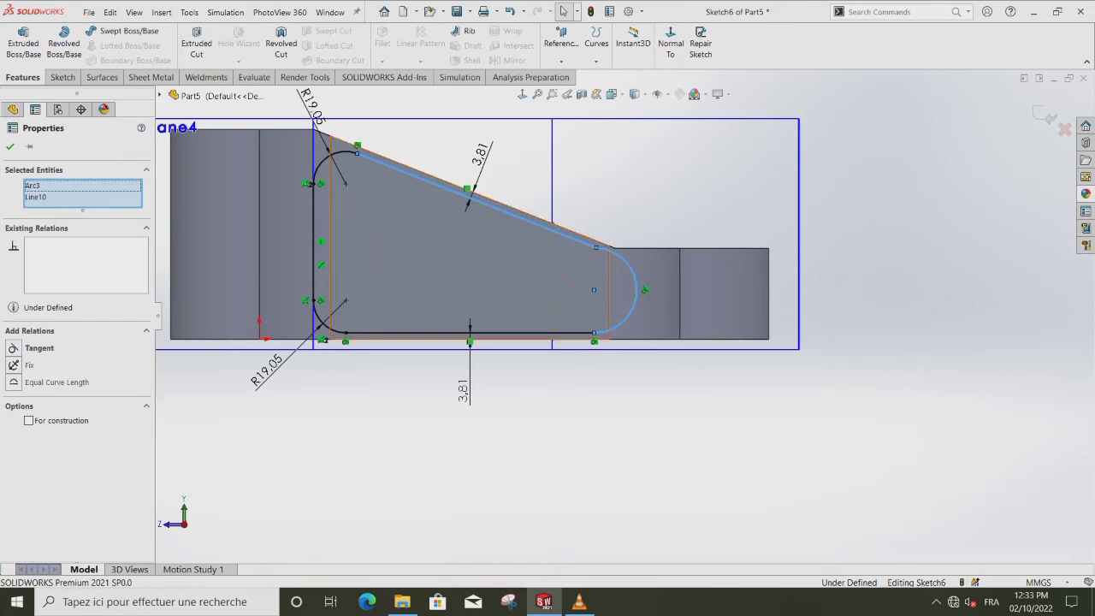
click(10, 147)
scroll(623, 317, up, 3)
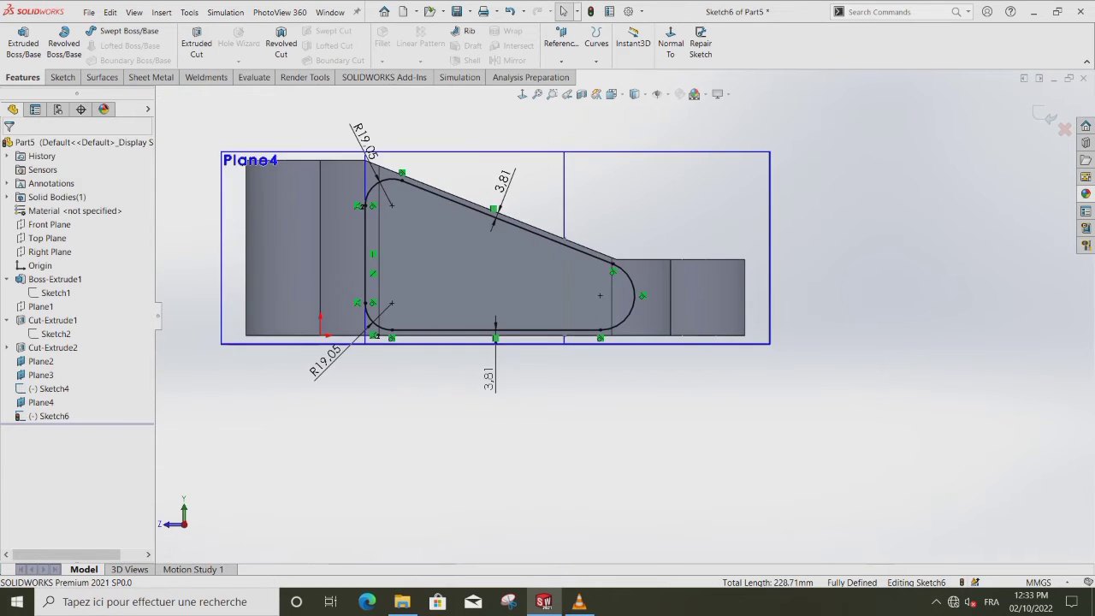
Cut-extrude the rounded pocket profile 177.80 mm blind from the sketch plane with the direction reversed.
click(196, 45)
scroll(656, 293, up, 2)
middle_drag(656, 293, 598, 343)
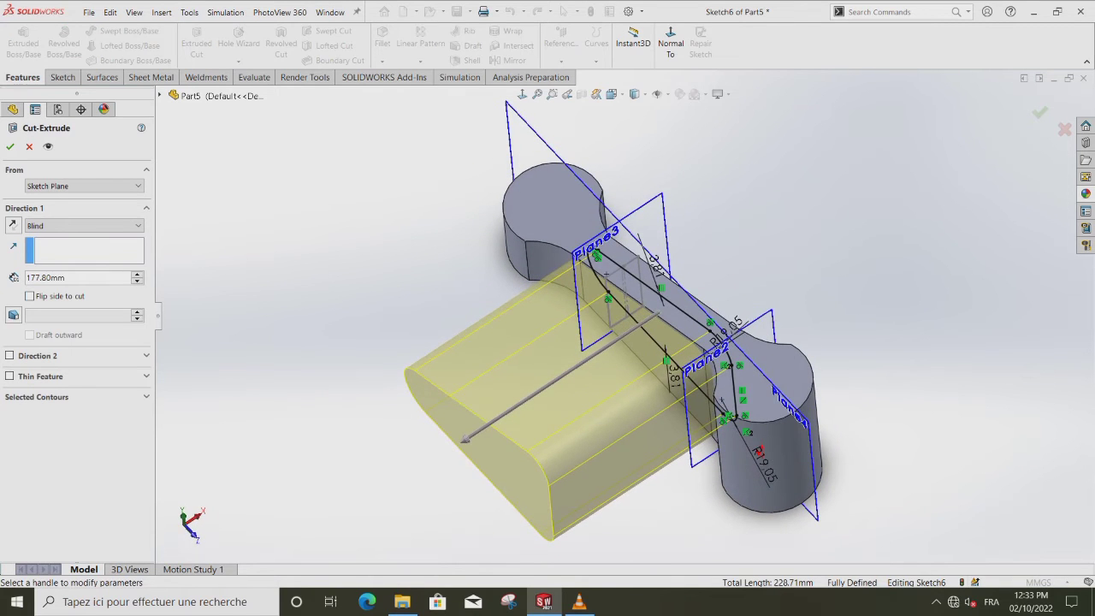
click(30, 296)
click(30, 297)
click(13, 225)
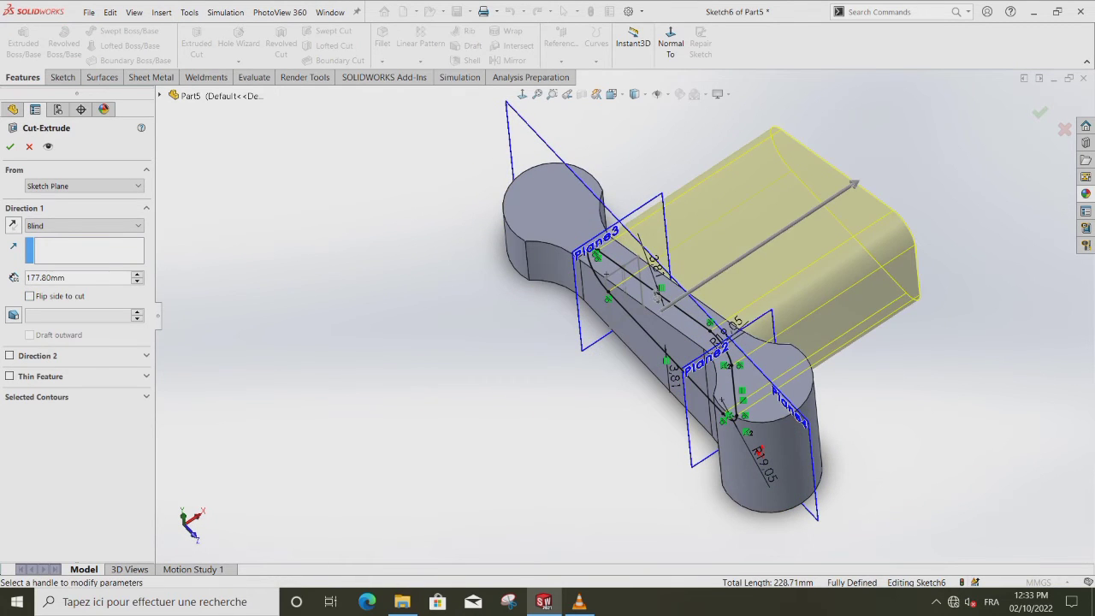
click(10, 147)
middle_drag(650, 308, 556, 329)
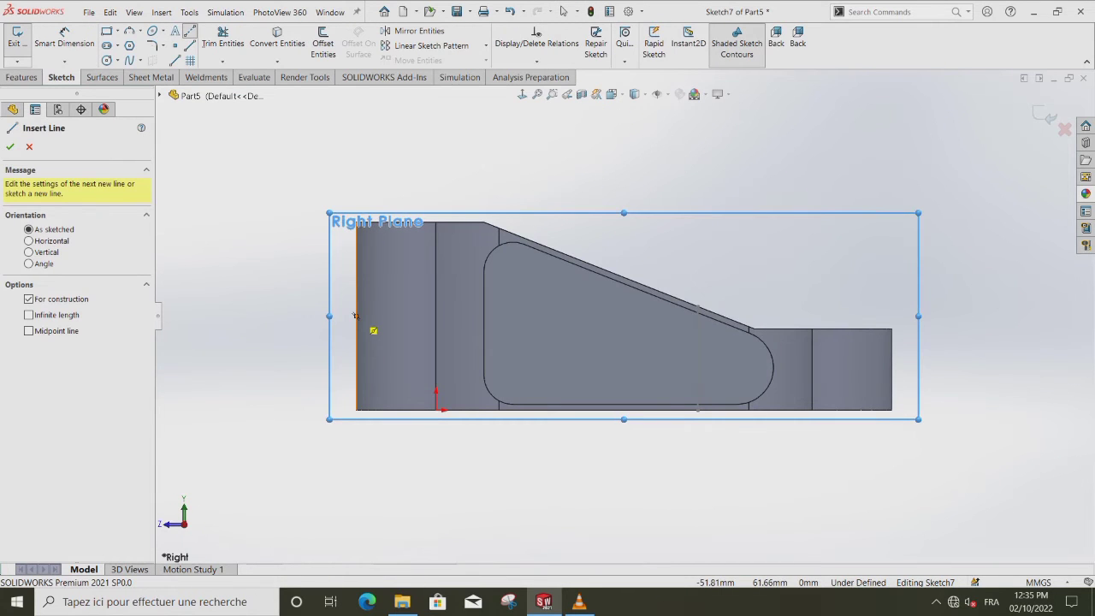
Sketch a horizontal centerline inward from the taller end's outer edge on the Right Plane, and a vertical line along that edge down to its start.
drag(356, 315, 493, 316)
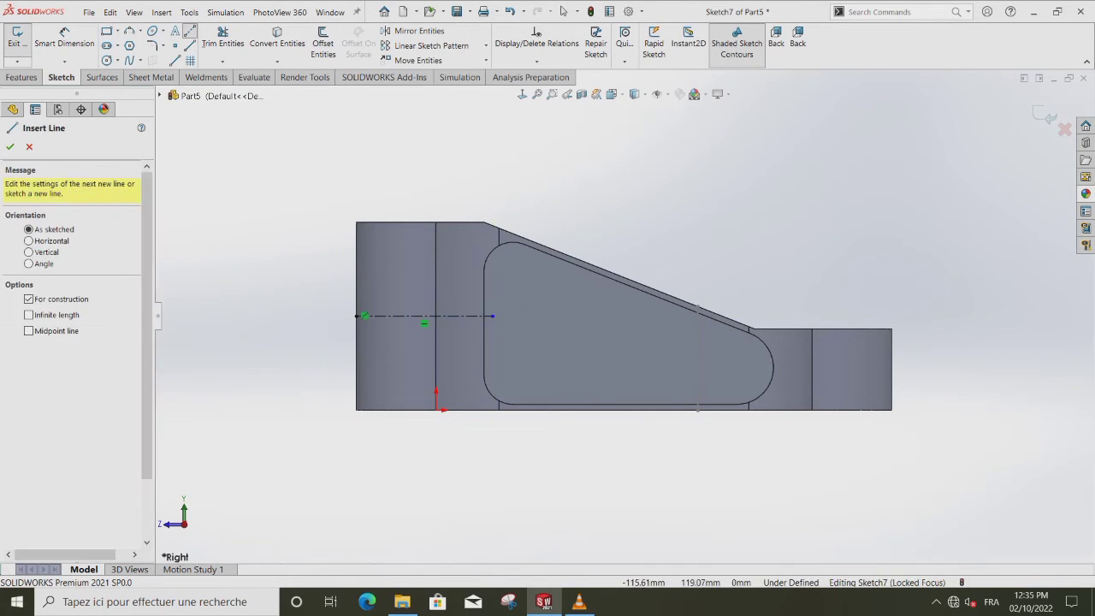
key(Escape)
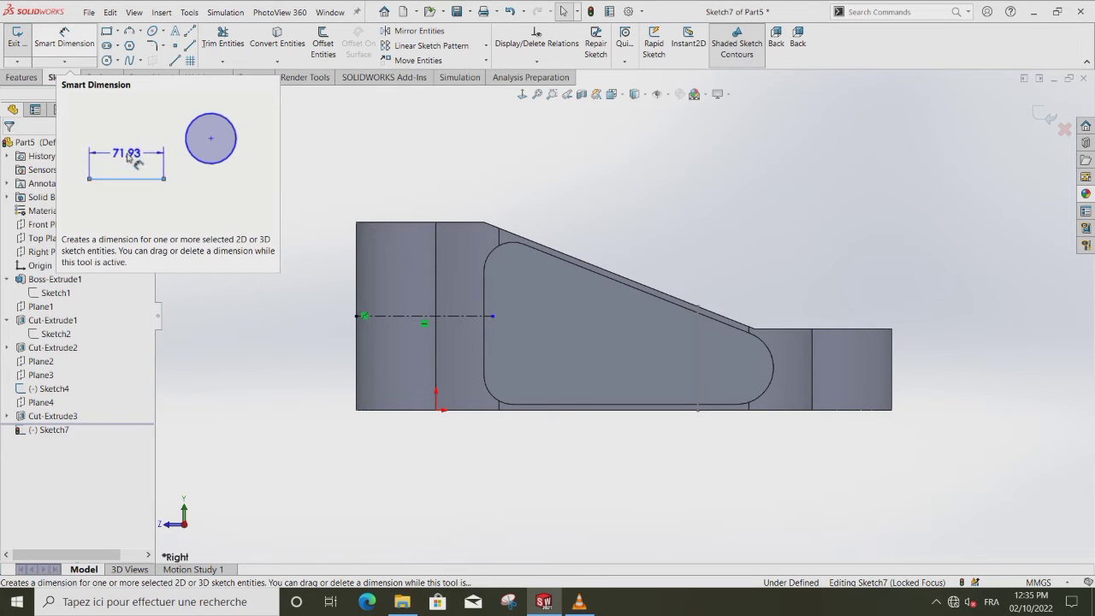
click(174, 59)
click(357, 266)
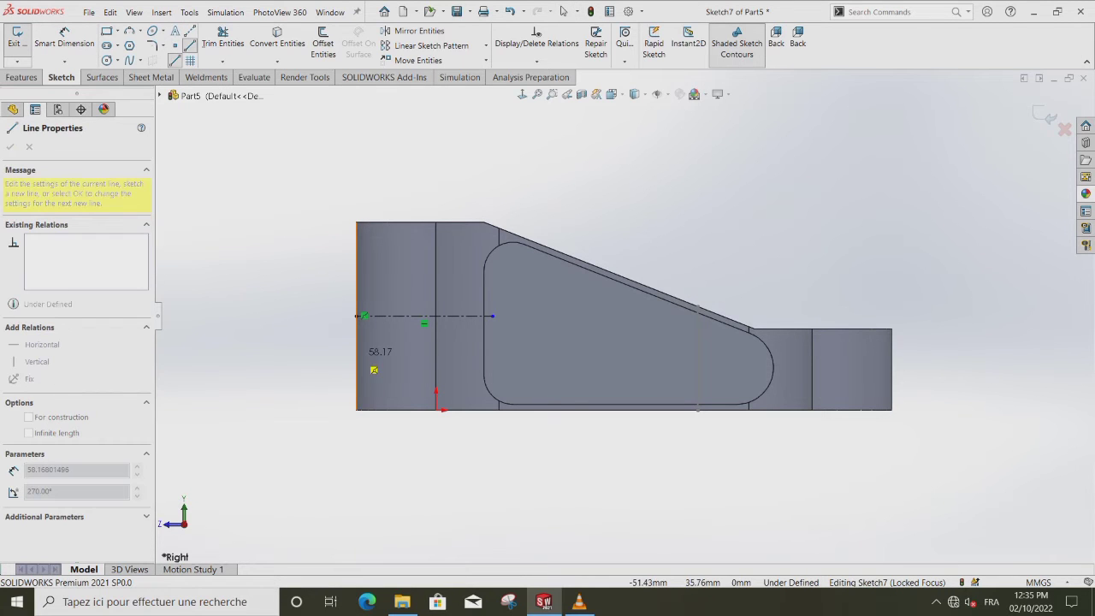
click(357, 315)
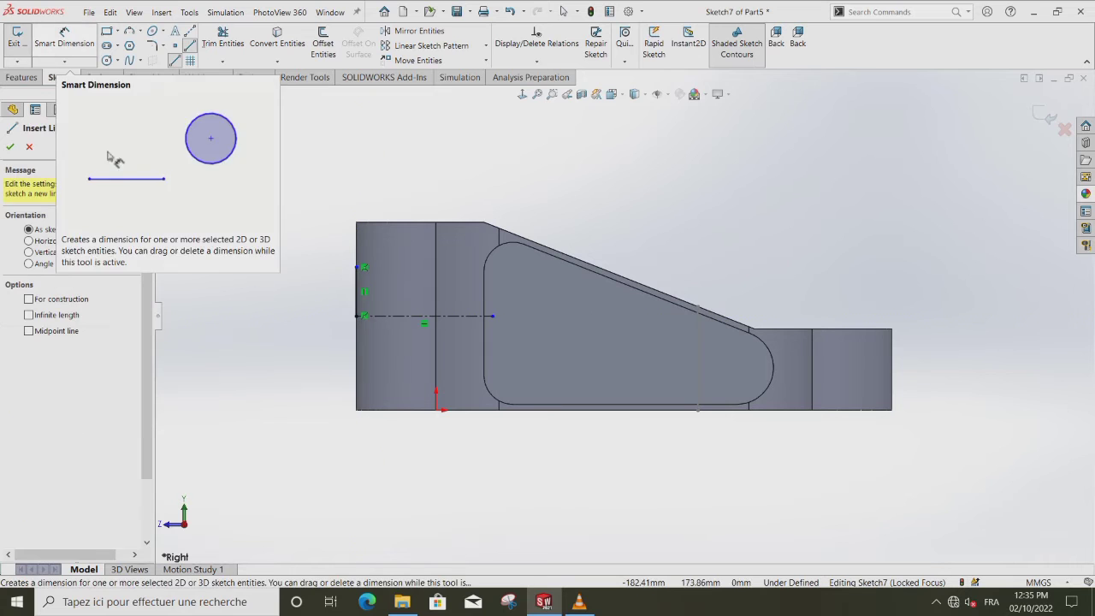
Dimension the vertical line's upper endpoint 28.448 mm below the top outer corner of the taller end.
click(64, 39)
click(65, 38)
click(357, 222)
click(357, 267)
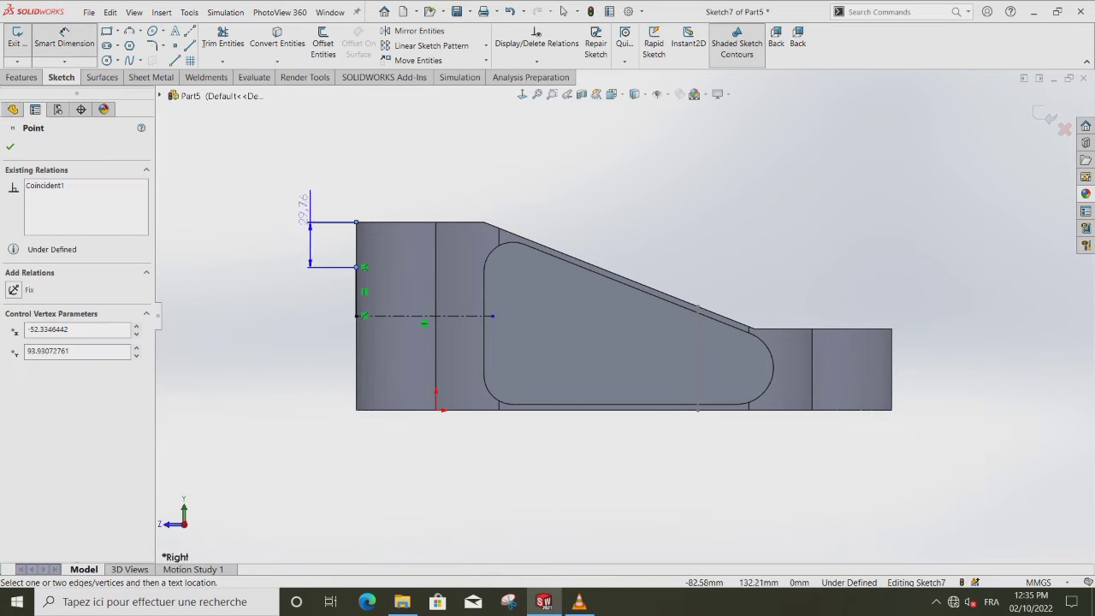
click(316, 184)
text(28.448)
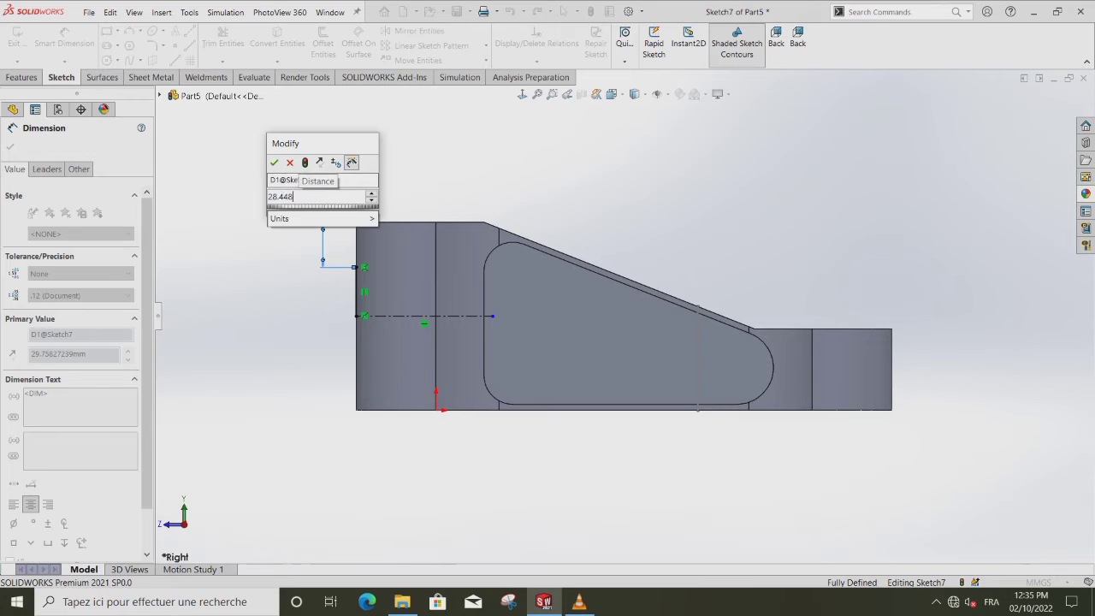
key(Return)
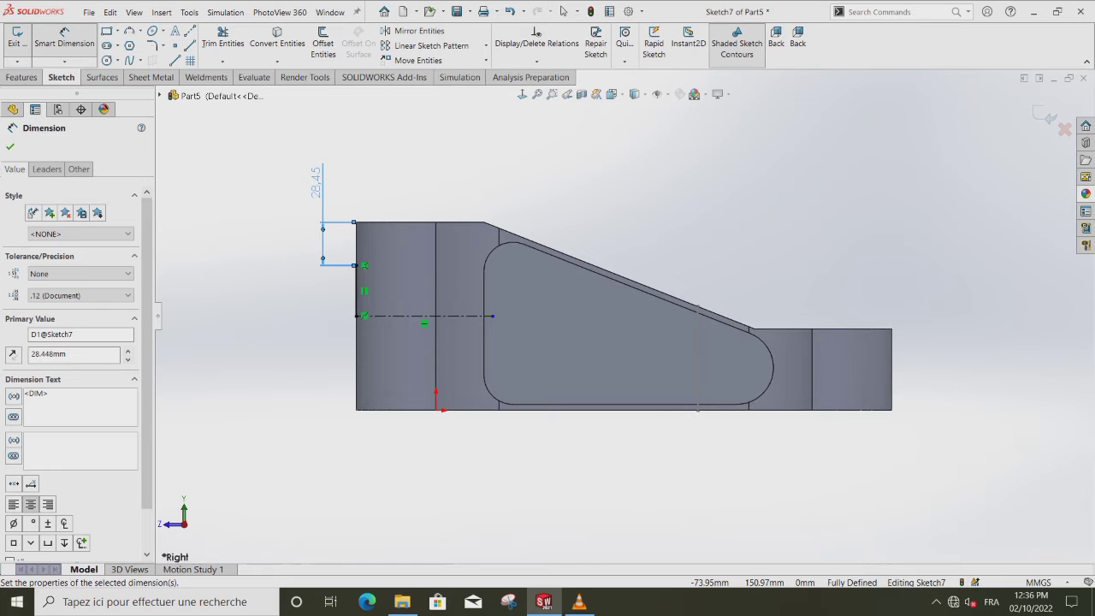
click(10, 146)
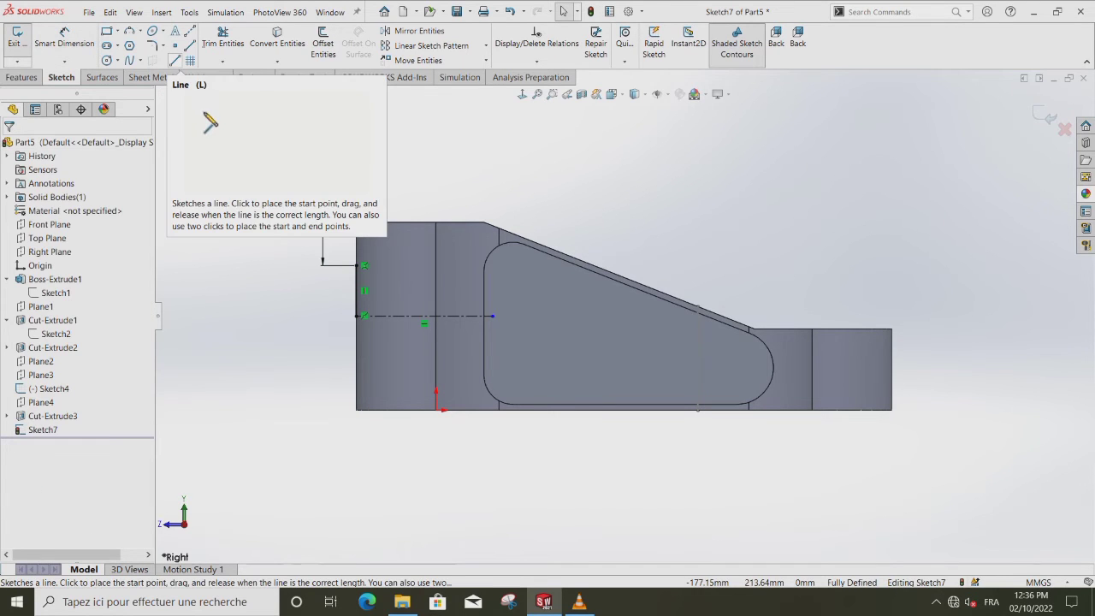
Snap the centerline's free end to the pocket's vertical edge and sketch a vertical line about 8.8 mm long up from the centerline.
drag(493, 316, 484, 316)
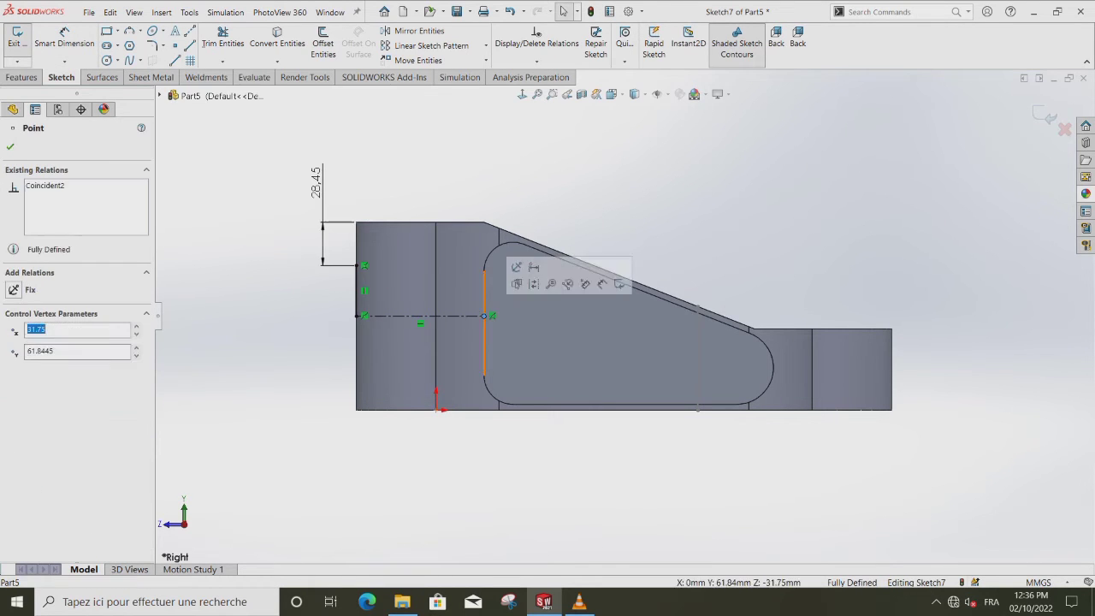
key(Escape)
click(175, 61)
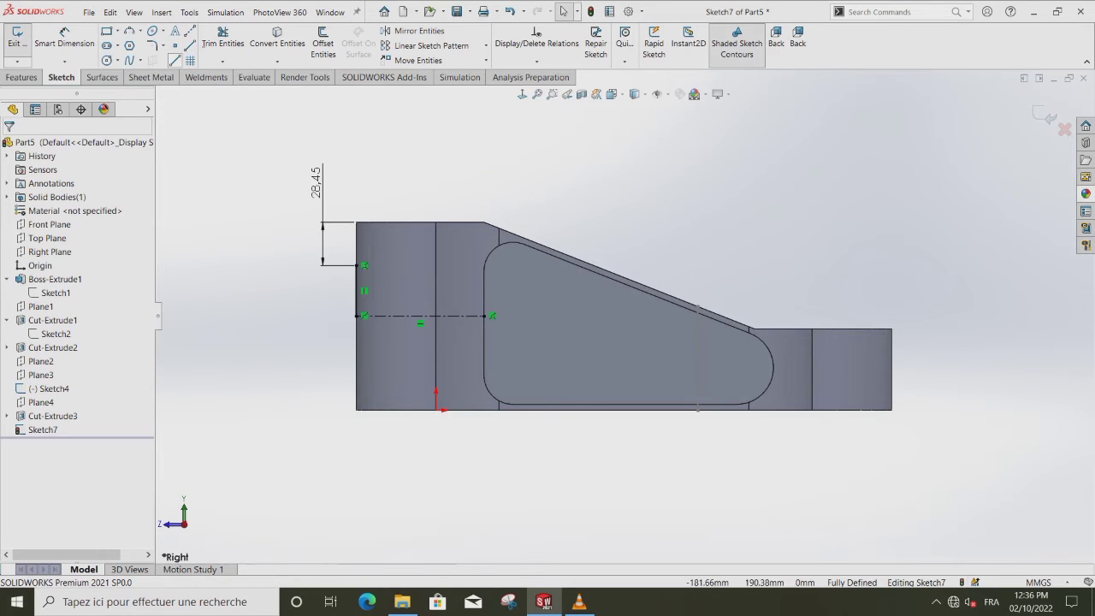
click(471, 316)
double_click(472, 303)
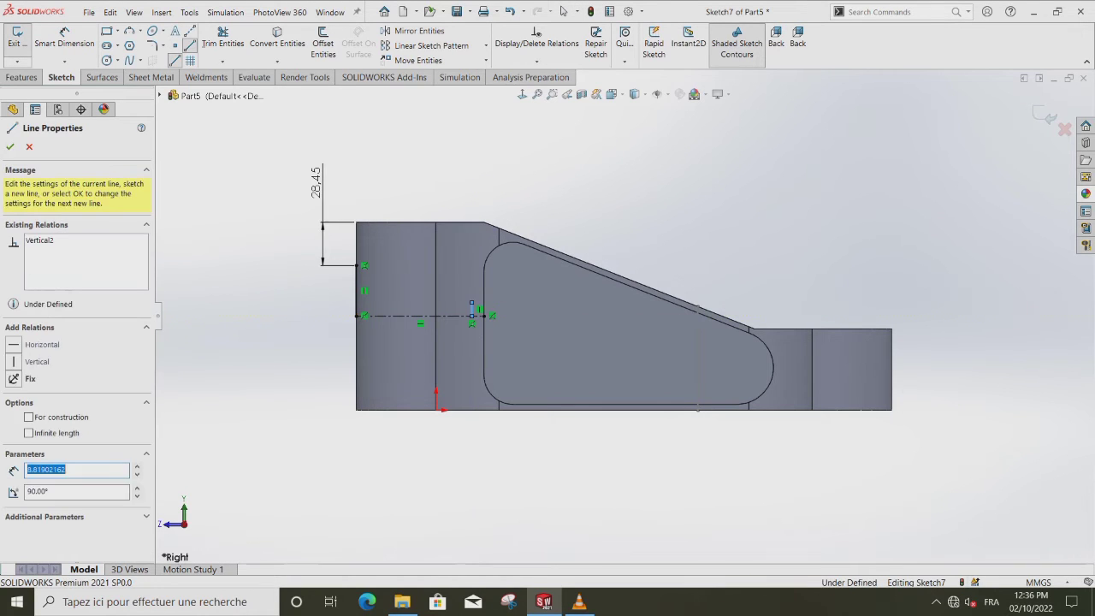
Add a three-point arc of about 8.6 mm radius atop the short vertical line and join it by a sloped line to the outer edge line's upper end.
click(129, 31)
click(472, 303)
click(471, 285)
click(459, 301)
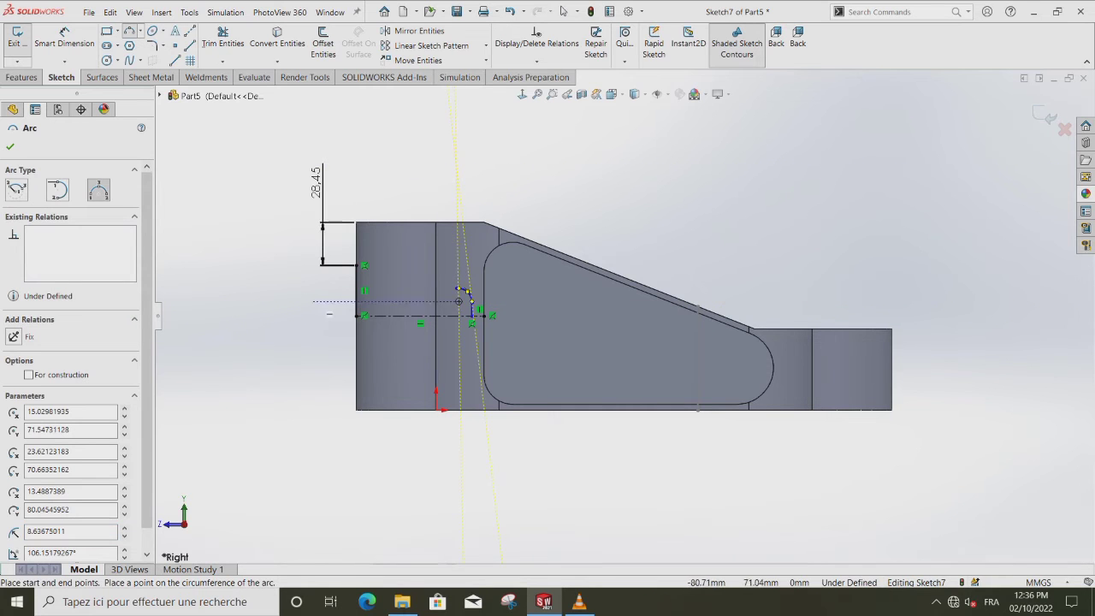
key(l)
click(457, 288)
click(357, 265)
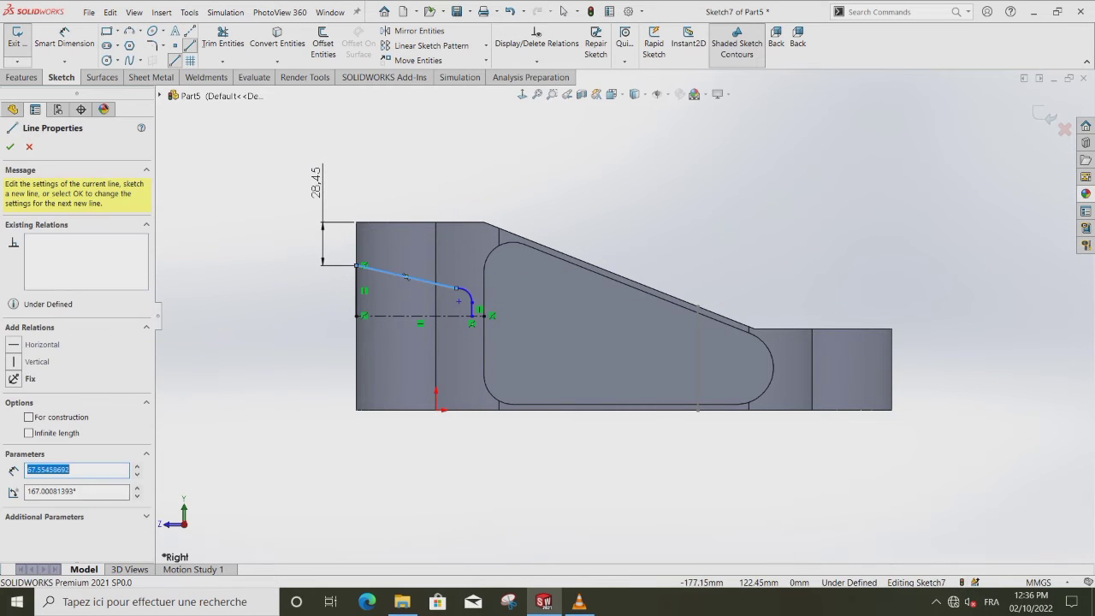
Dimension the short vertical line 9.652 mm from the pocket's vertical edge.
click(65, 43)
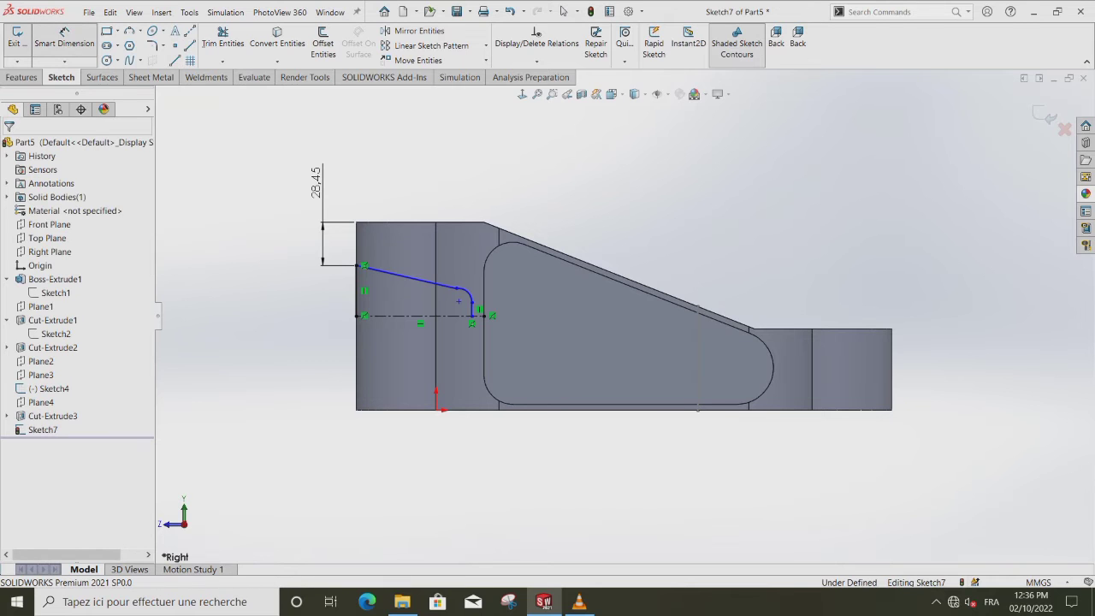
click(471, 309)
click(484, 301)
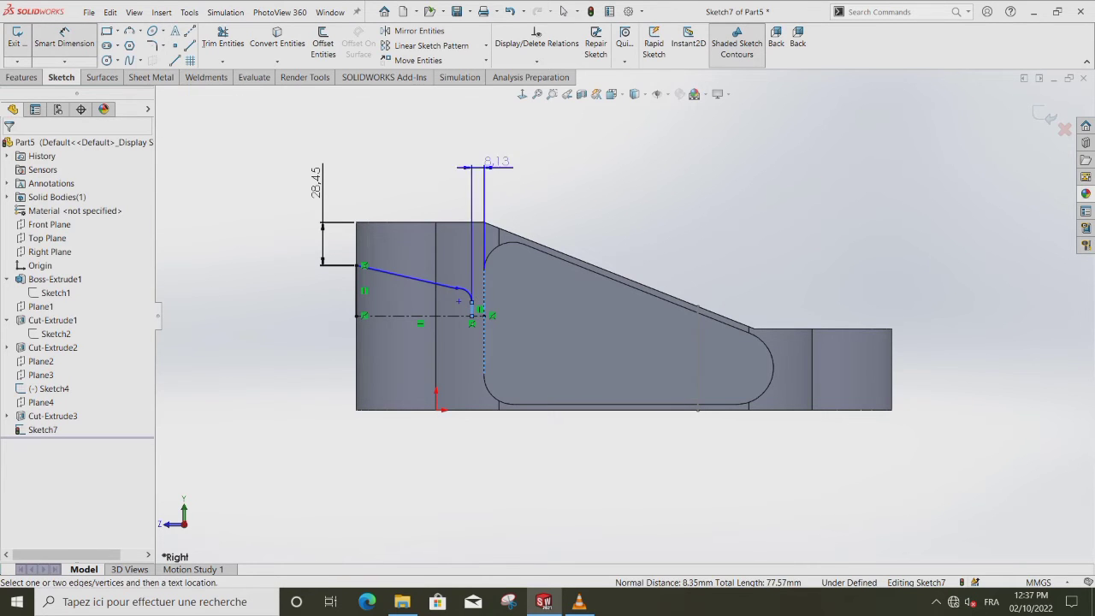
click(487, 167)
text(9.652)
key(Return)
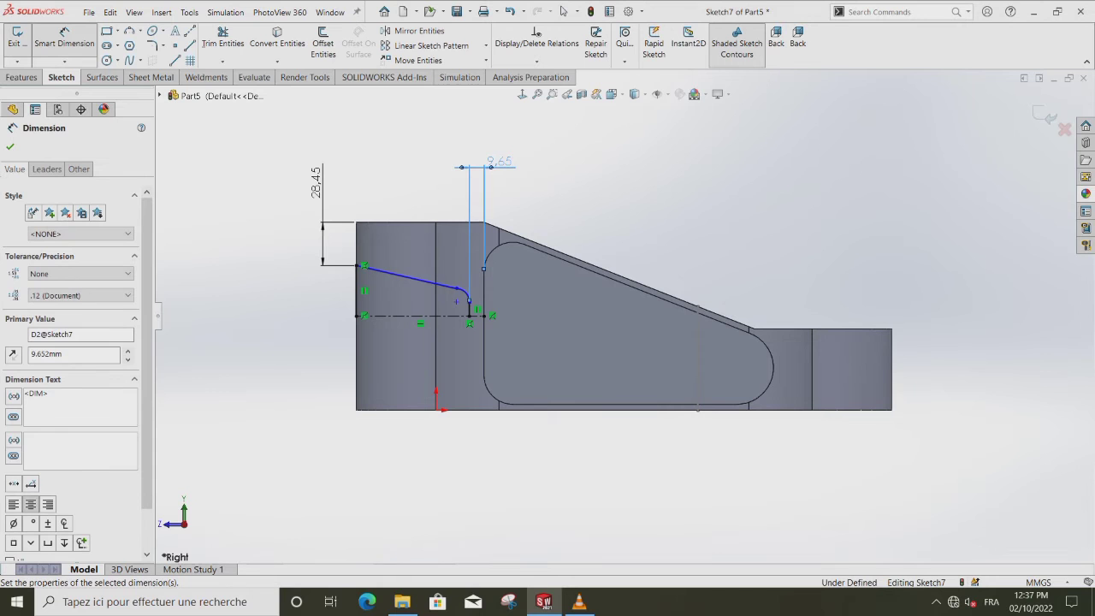
Set the corner arc's radius to 19.05 mm.
click(465, 293)
click(561, 175)
text(19.05)
key(Return)
key(Escape)
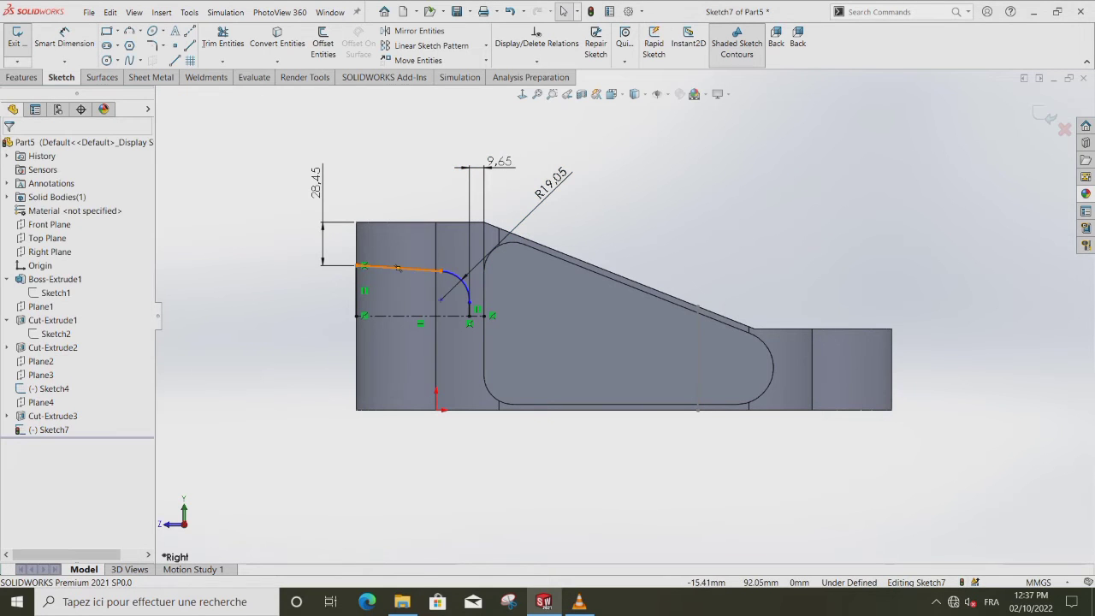
Make the corner arc tangent to the sloped line and to the short vertical line.
click(399, 269)
ctrl+click(461, 281)
click(469, 310)
ctrl+click(465, 287)
click(13, 348)
key(Escape)
Draw a centerline from the junction of the sloped line and arc toward the pocket and make it collinear with the sloped line.
scroll(428, 267, down, 5)
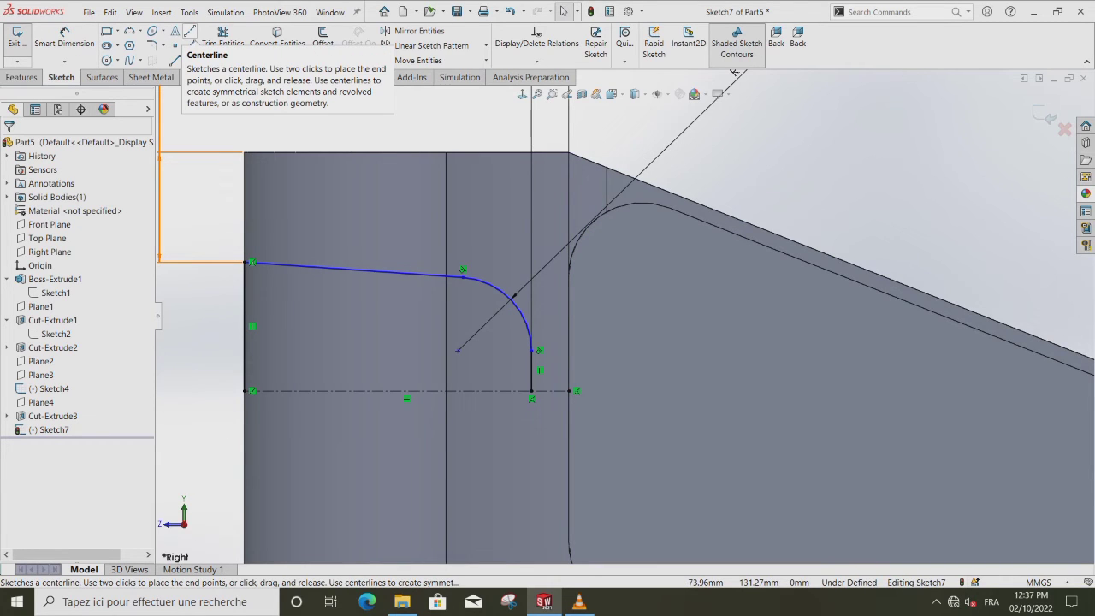
click(190, 31)
click(463, 278)
key(Escape)
click(548, 285)
ctrl+click(385, 272)
click(34, 382)
Draw a vertical centerline upward from the arc's lower end and make it collinear with the short vertical line.
click(190, 31)
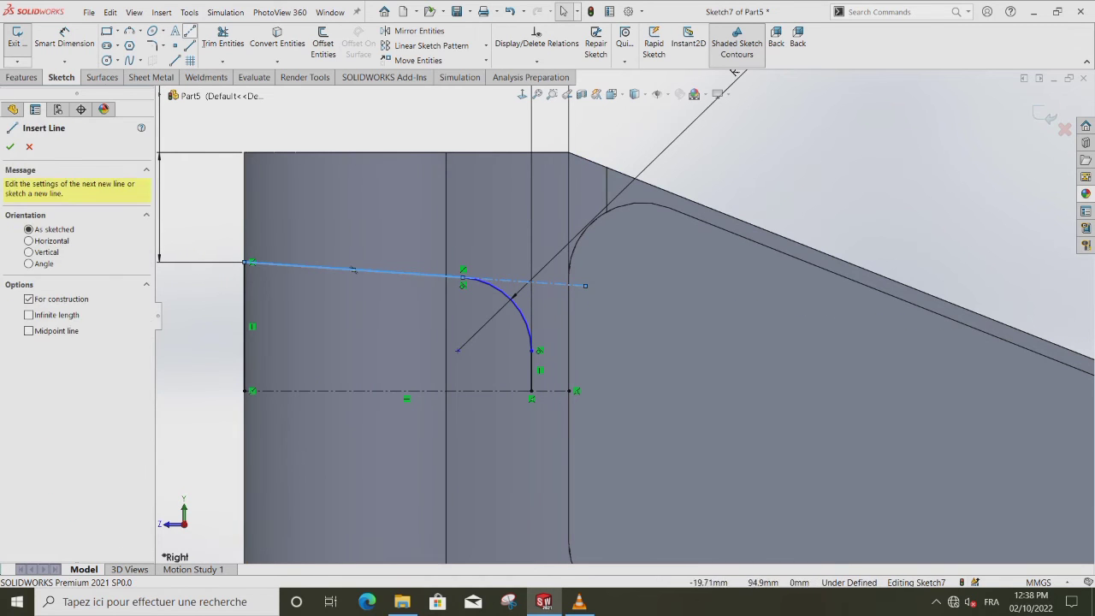
click(532, 351)
click(531, 255)
key(Escape)
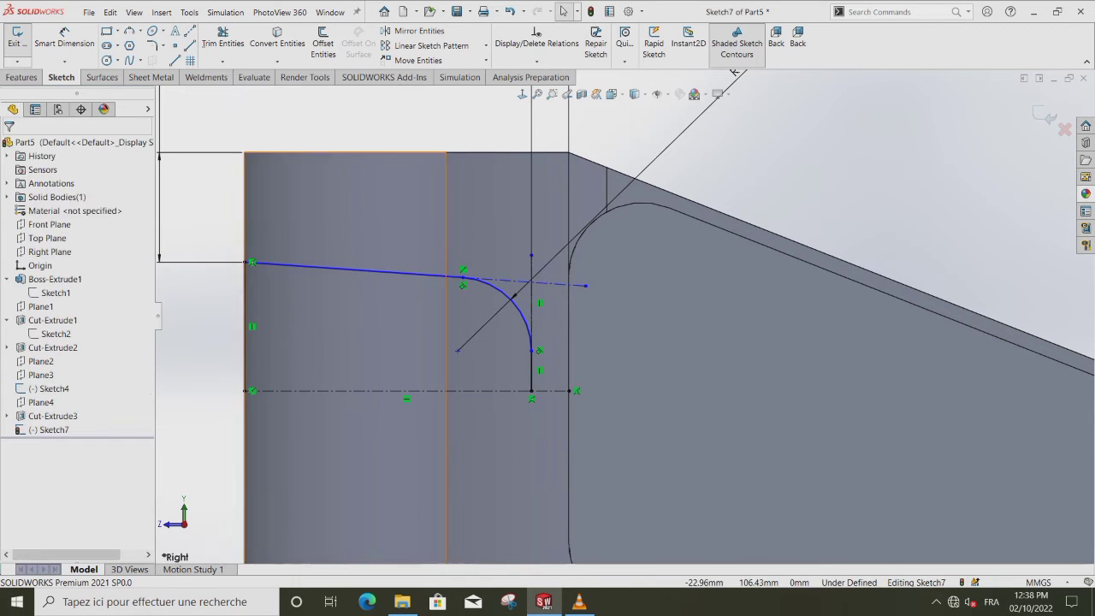
click(531, 300)
ctrl+click(531, 372)
click(14, 383)
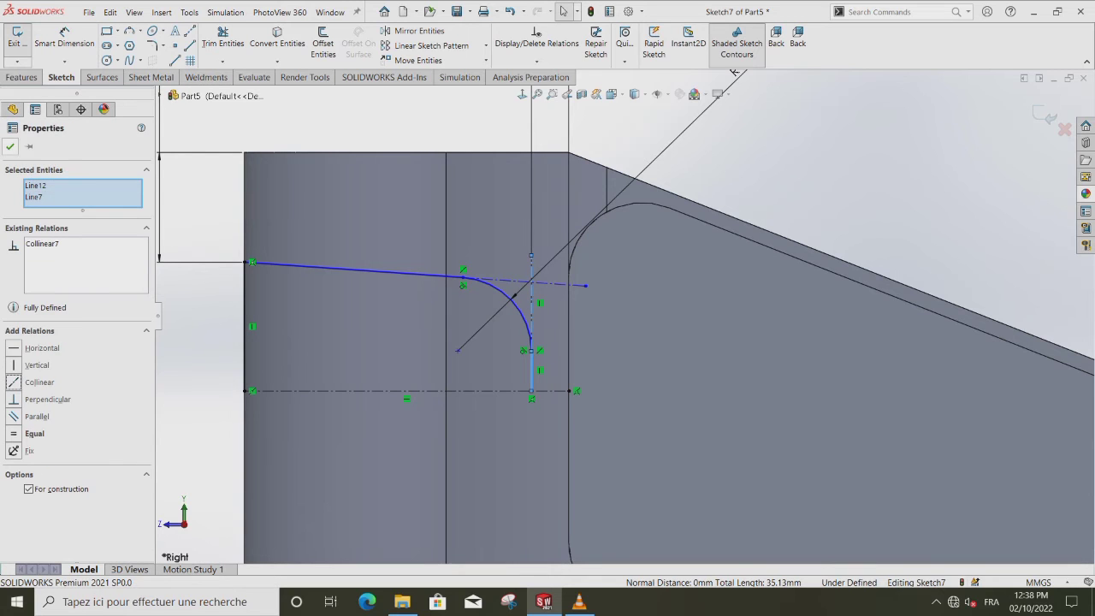
click(10, 146)
scroll(619, 314, up, 1)
click(64, 37)
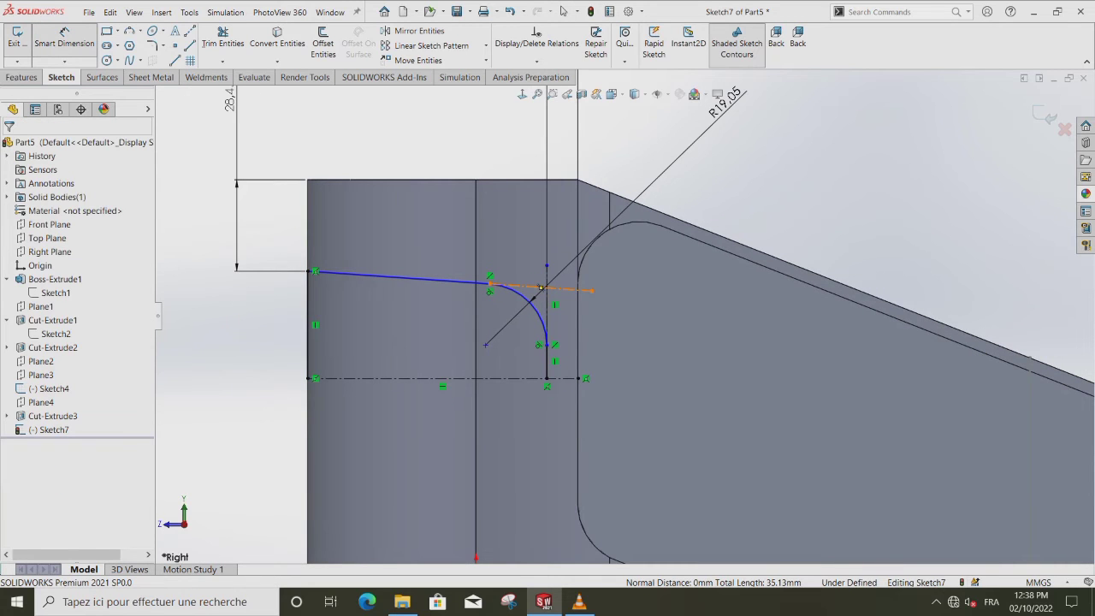
click(541, 288)
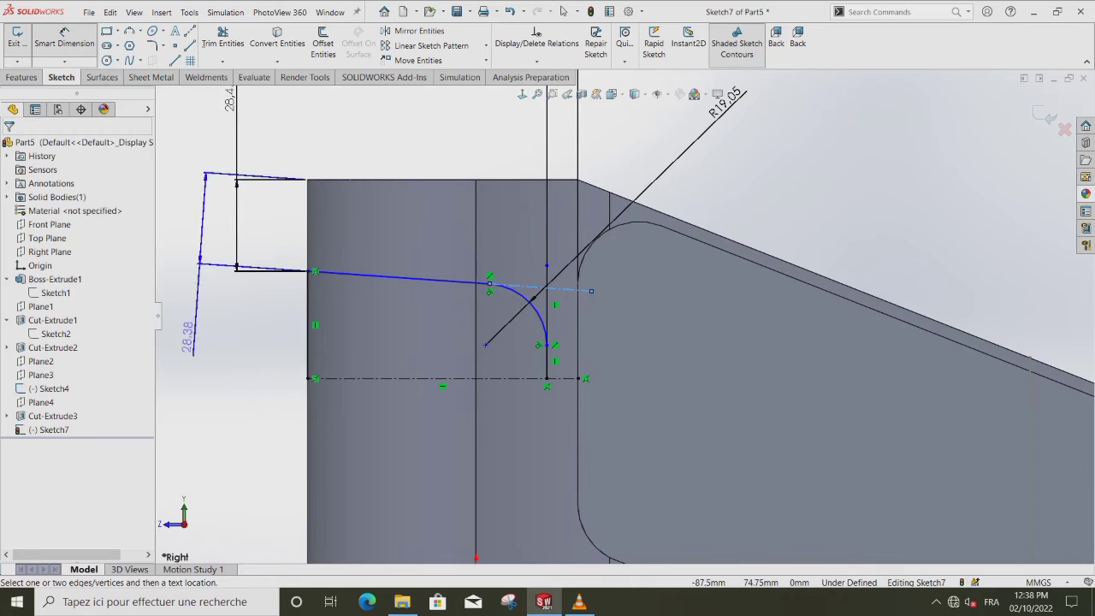
key(Escape)
Dimension the point where the sloped and vertical centerlines intersect 43.18 mm below the part's top edge.
scroll(591, 276, down, 2)
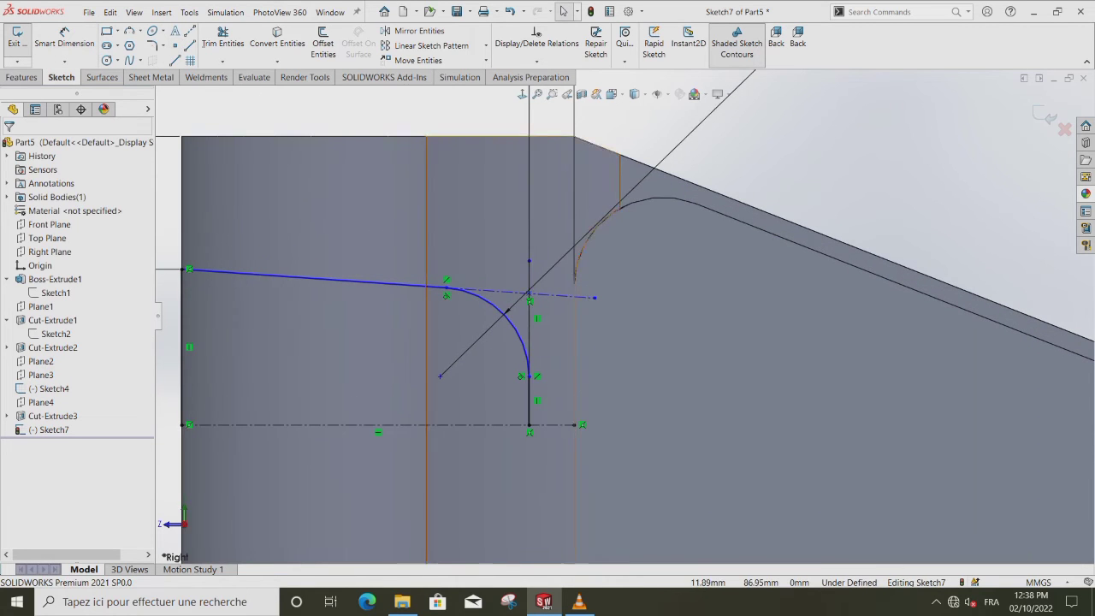
scroll(571, 350, up, 3)
click(569, 303)
click(562, 212)
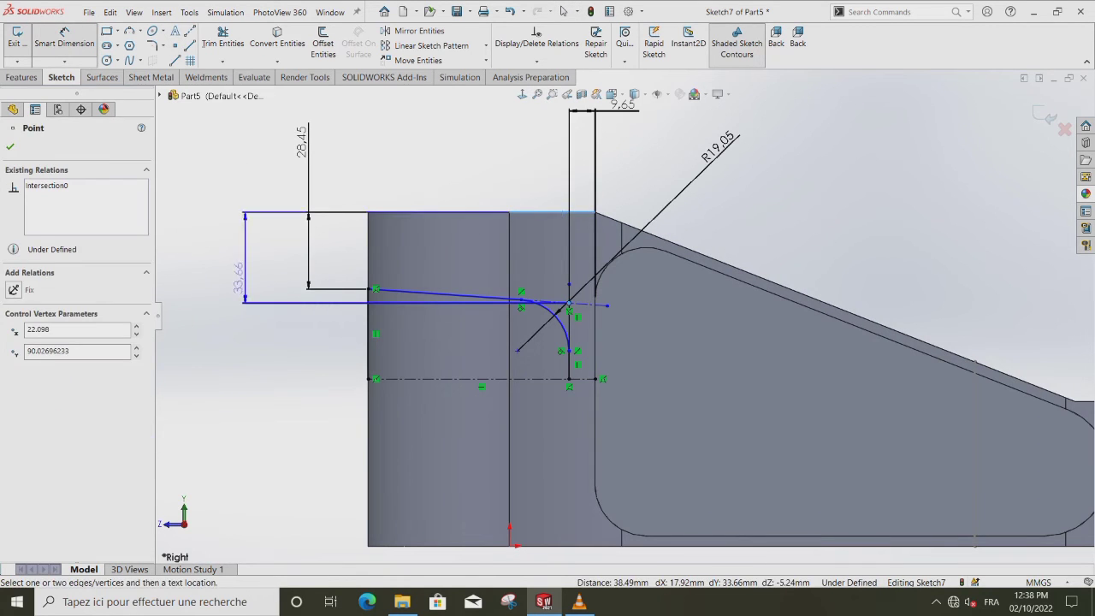
click(238, 271)
text(43.18)
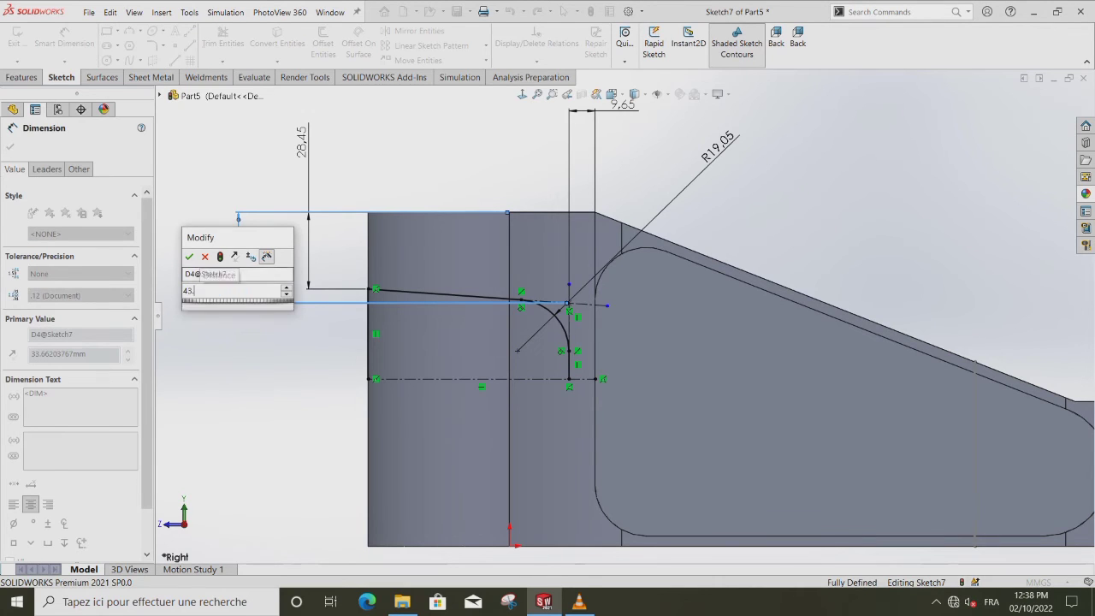
key(Return)
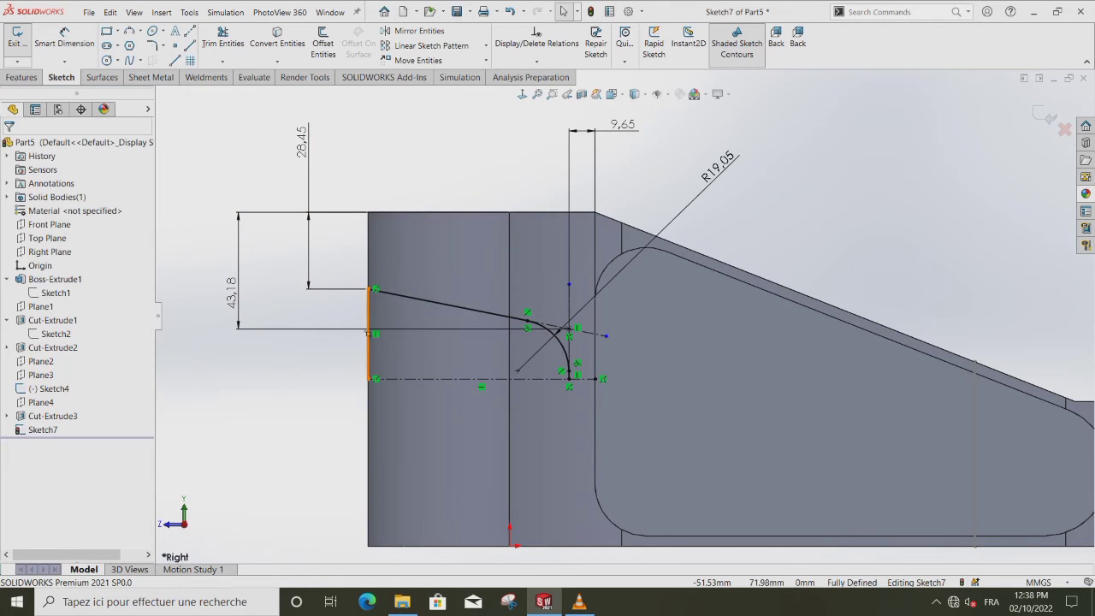
Mirror the sloped line, corner arc and short vertical line about the horizontal centerline, keeping the originals.
click(419, 31)
click(497, 315)
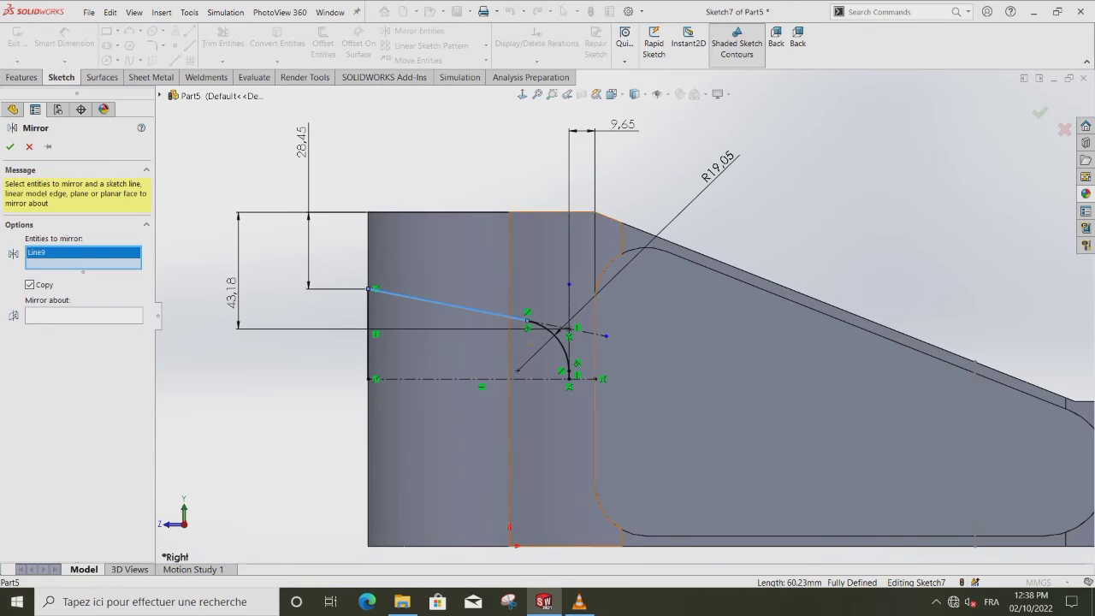
click(560, 346)
scroll(570, 416, down, 5)
click(568, 285)
click(83, 338)
click(239, 297)
scroll(625, 317, up, 5)
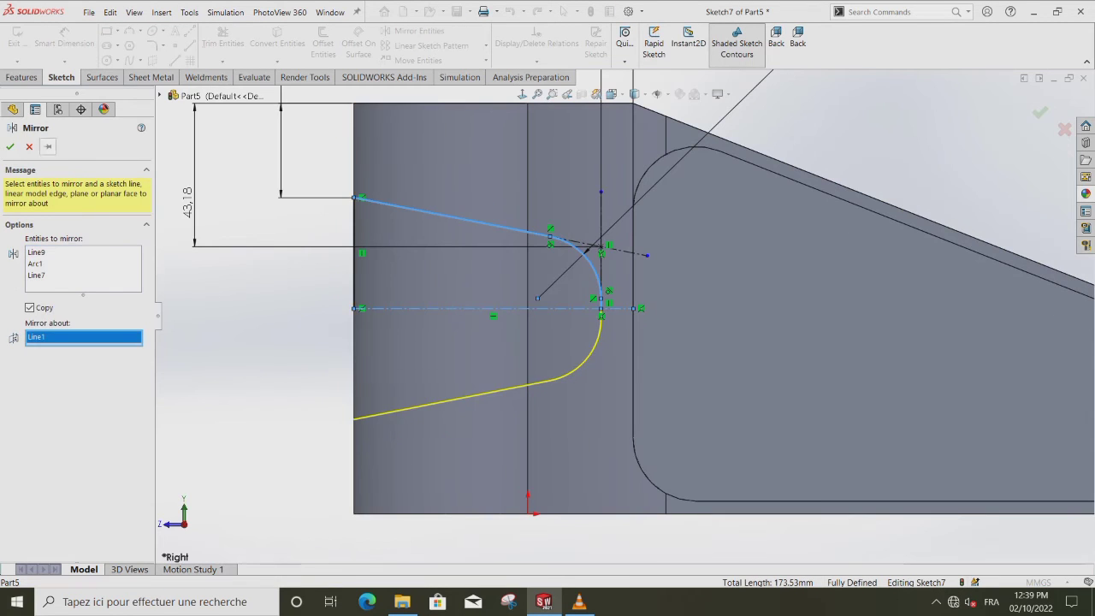
click(10, 146)
Close the slot profile with a vertical line from the horizontal centerline's outer end down to the mirrored sloped line's endpoint.
click(190, 45)
click(354, 308)
click(354, 420)
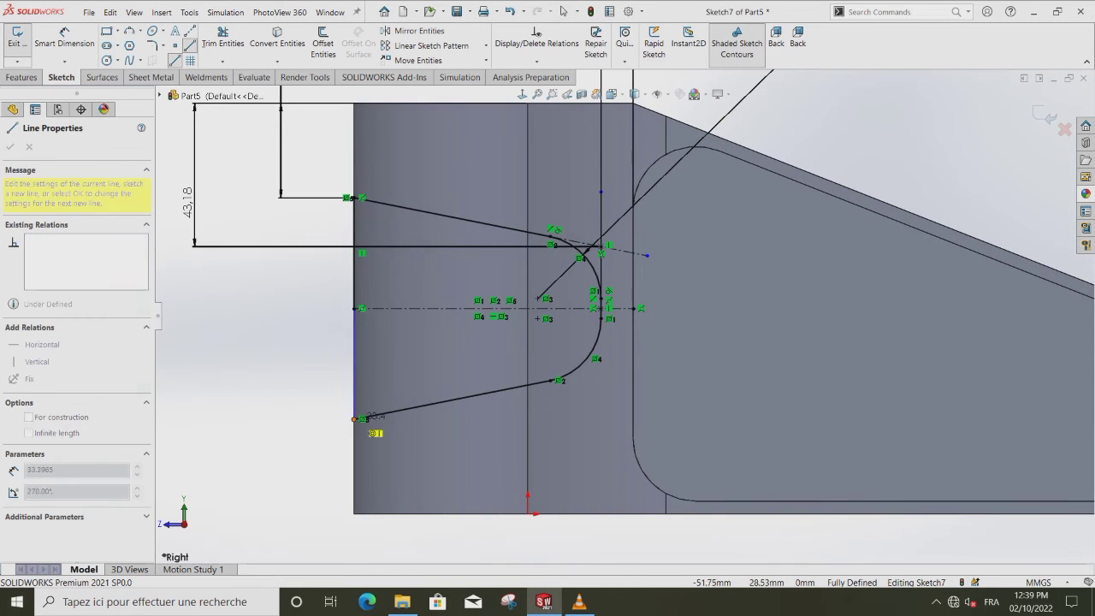
Cut the tapered slot profile through the taller end with an extruded cut set to Through All - Both.
scroll(630, 316, up, 2)
click(196, 43)
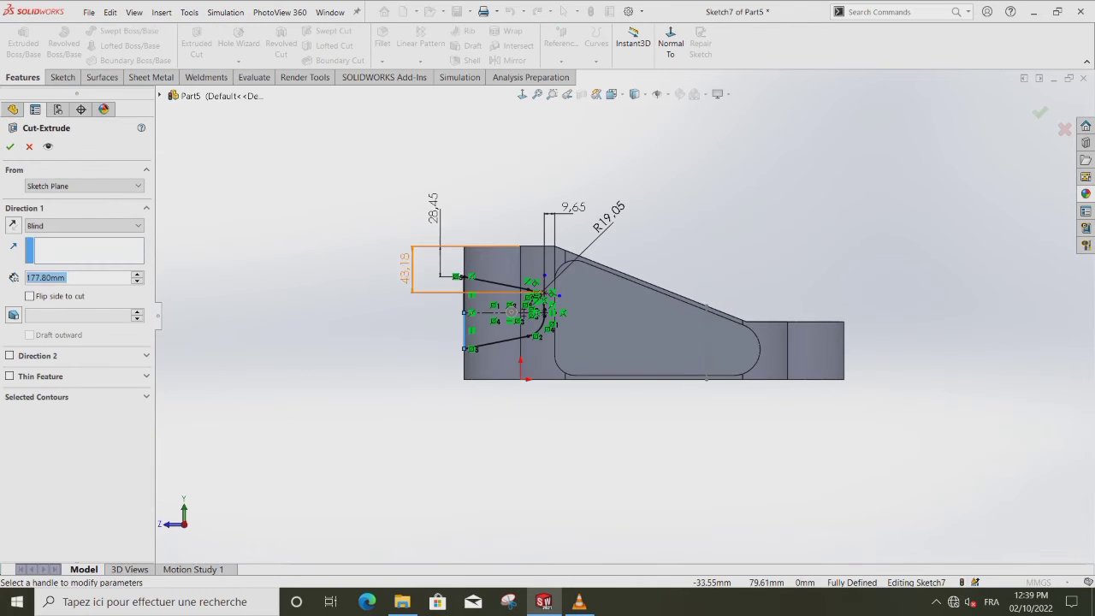
middle_drag(318, 403, 368, 445)
click(84, 225)
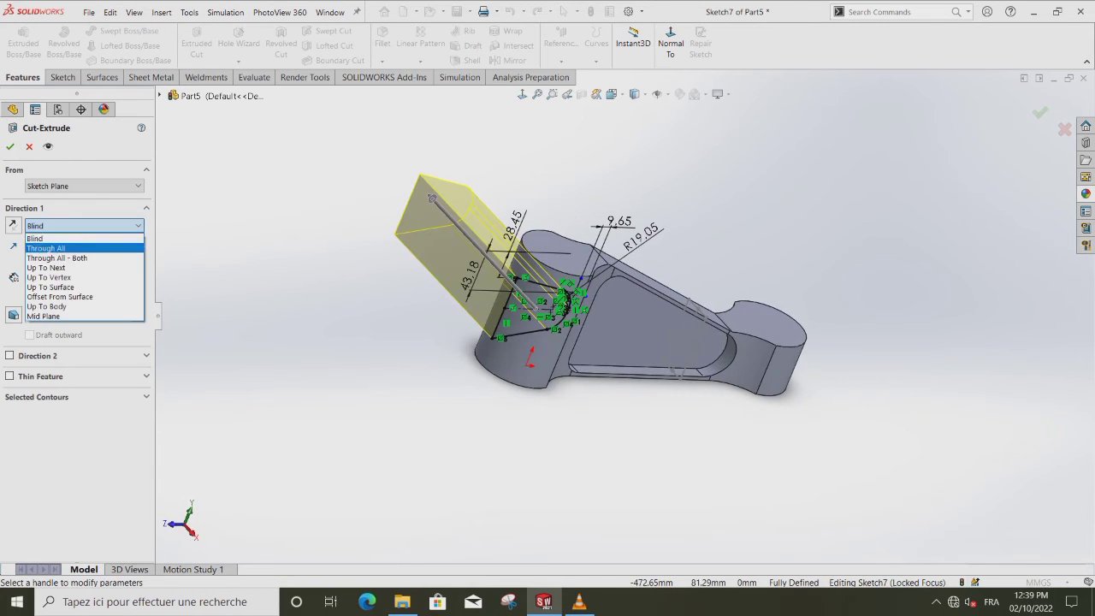
click(53, 261)
click(11, 147)
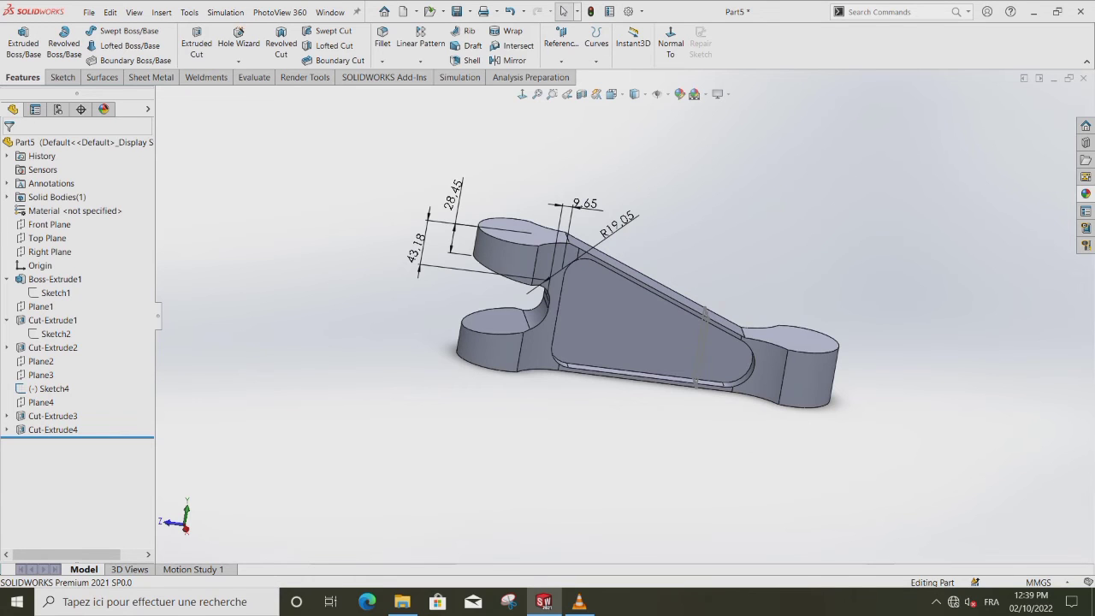
Fillet the inner edge around the floor of the side pocket.
click(382, 60)
click(402, 75)
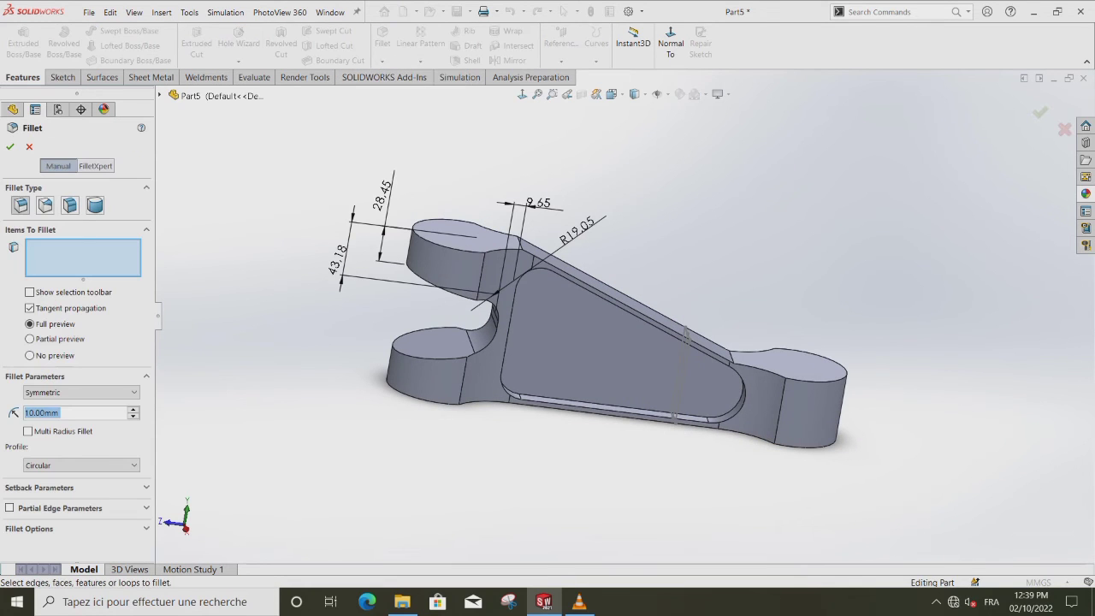
click(562, 398)
key(Return)
Sketch a 39.6 mm diameter circle in the shorter end's round lobe on a sketch started on the taller end's top face.
scroll(622, 317, up, 2)
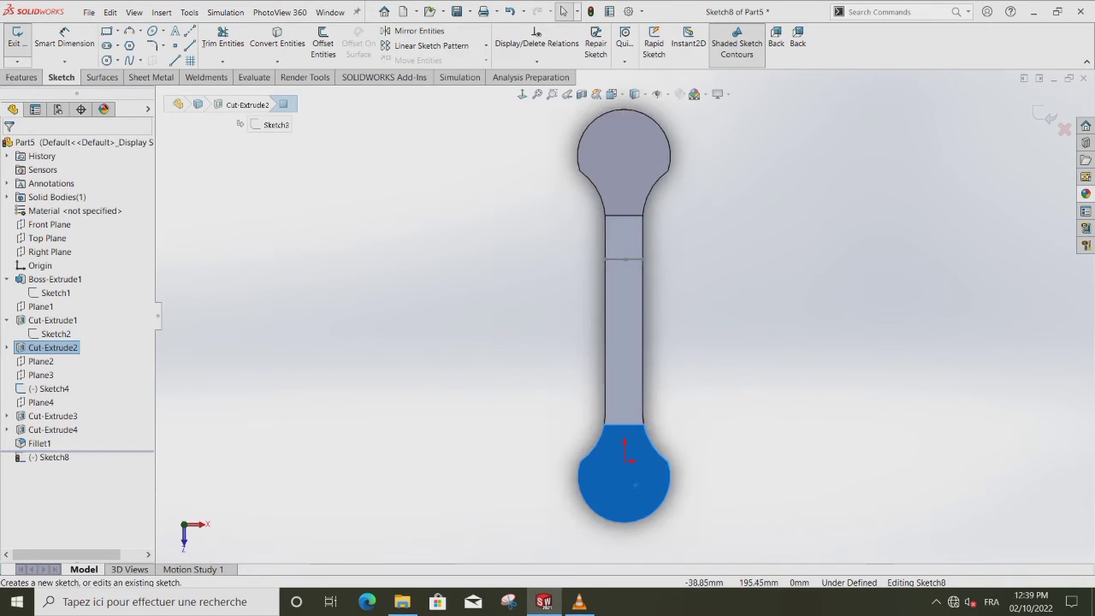
click(624, 178)
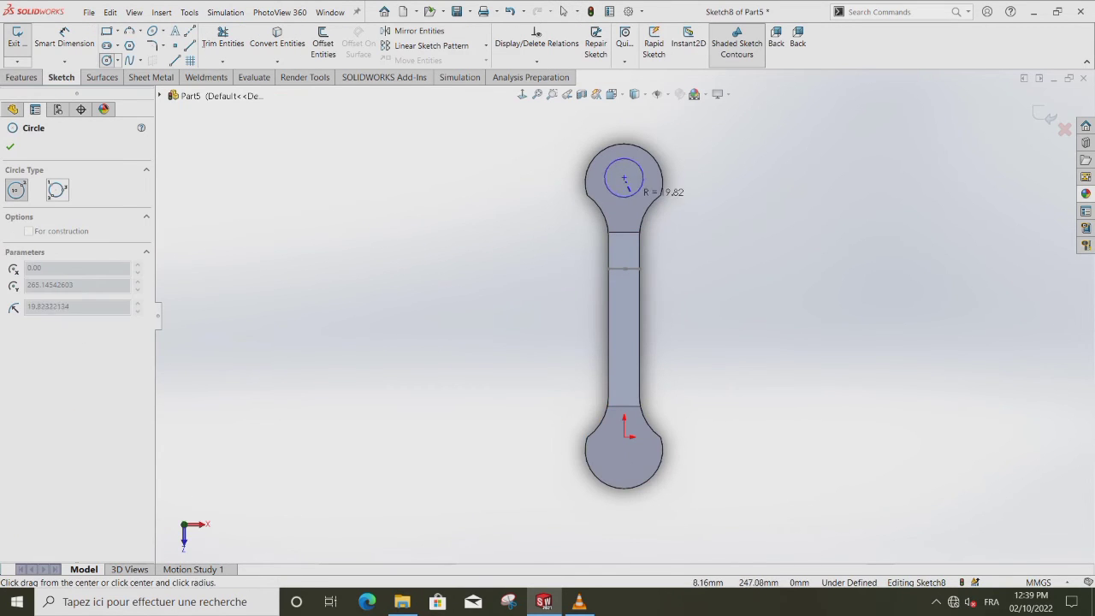
click(634, 196)
click(65, 39)
click(643, 168)
click(723, 204)
text(39.6)
key(Return)
Add a second circle in the taller end's round lobe and dimension its diameter 39.6 mm.
click(106, 60)
click(624, 452)
click(639, 467)
click(64, 39)
click(640, 467)
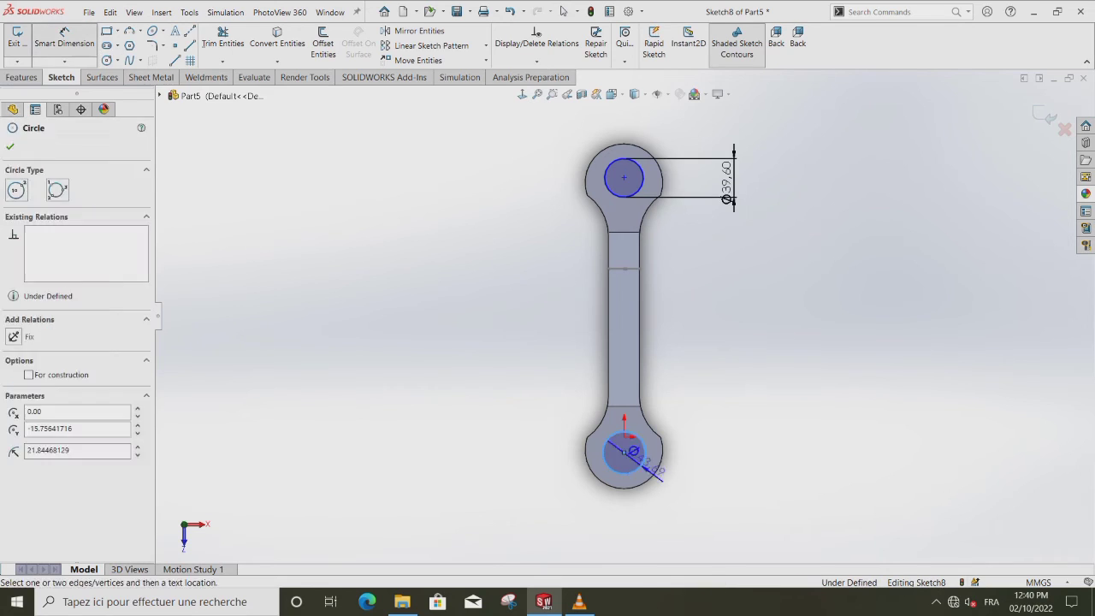
click(723, 466)
text(39.6)
key(Return)
key(Escape)
Relate both circle centers and the origin so that they align vertically.
click(624, 178)
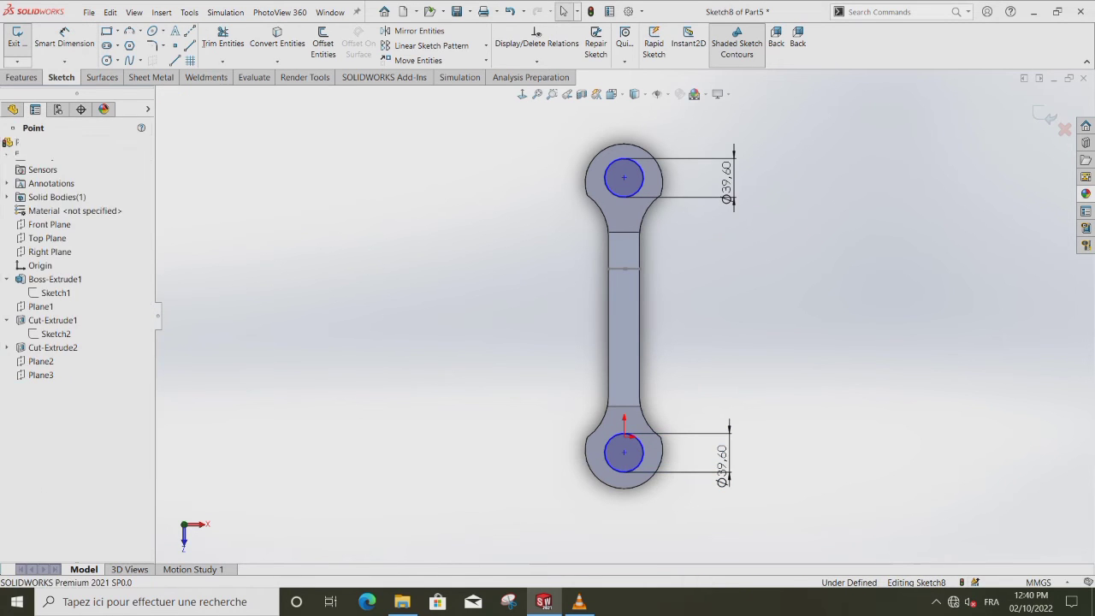
ctrl+click(623, 437)
ctrl+click(624, 453)
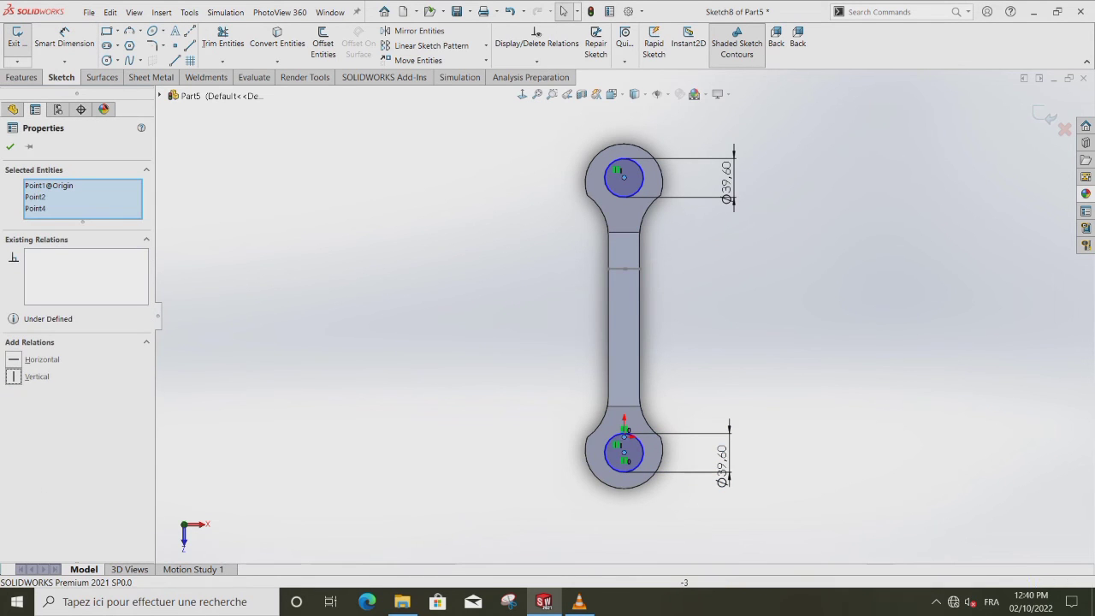
click(10, 146)
Cut holes through both lobes from the two circles with a blind extruded cut of 177.8 mm.
click(21, 77)
click(196, 44)
click(10, 146)
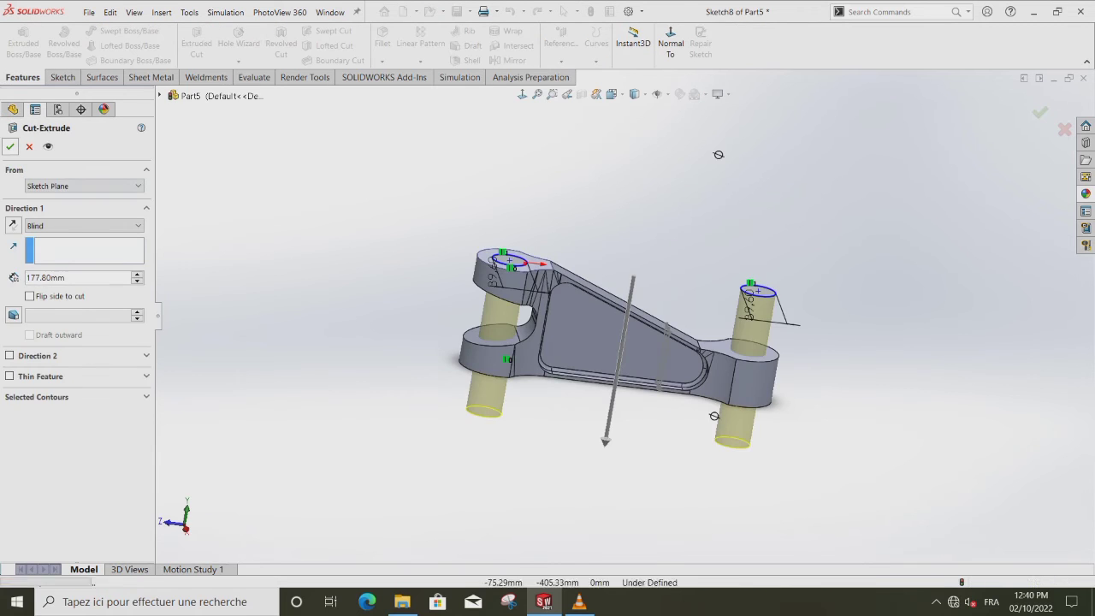
key(Return)
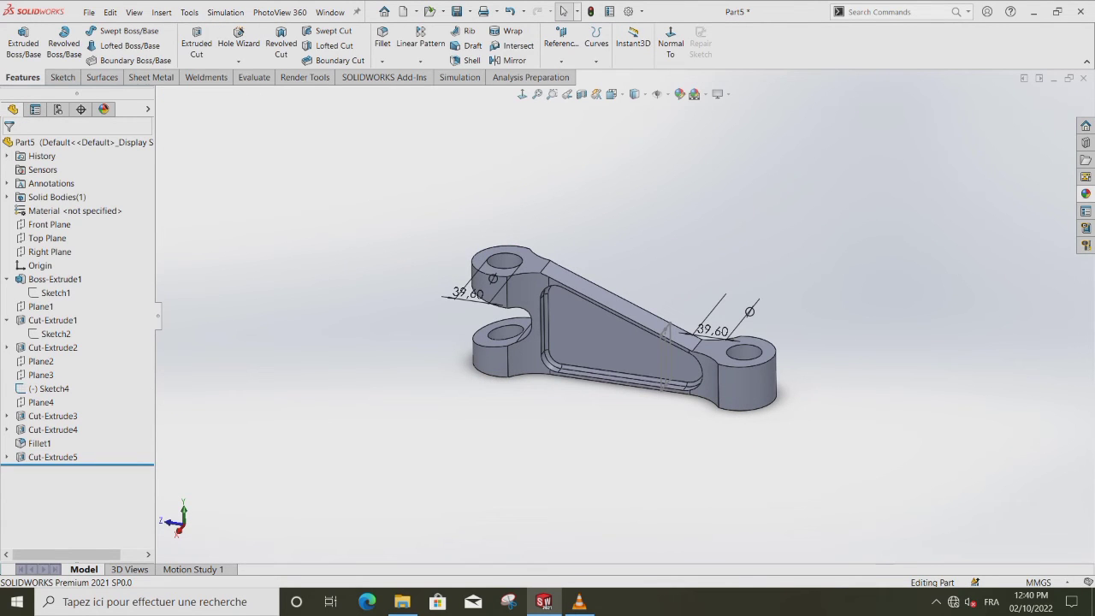
Mirror the side pocket cut and its fillet about the Right Plane.
click(512, 60)
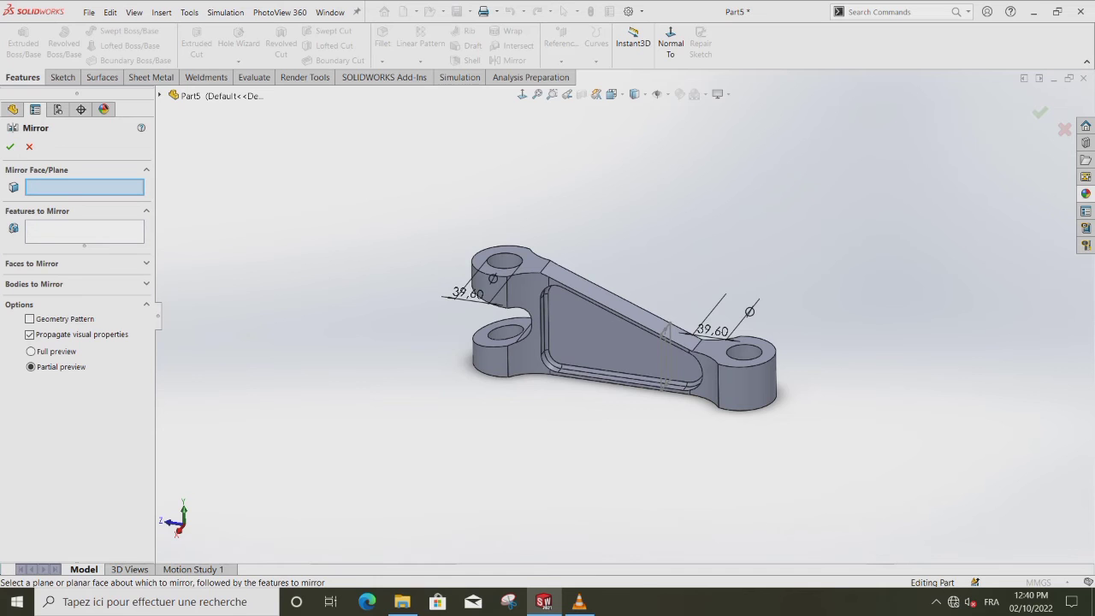
click(159, 95)
click(214, 205)
middle_drag(230, 181, 210, 206)
middle_drag(613, 316, 625, 316)
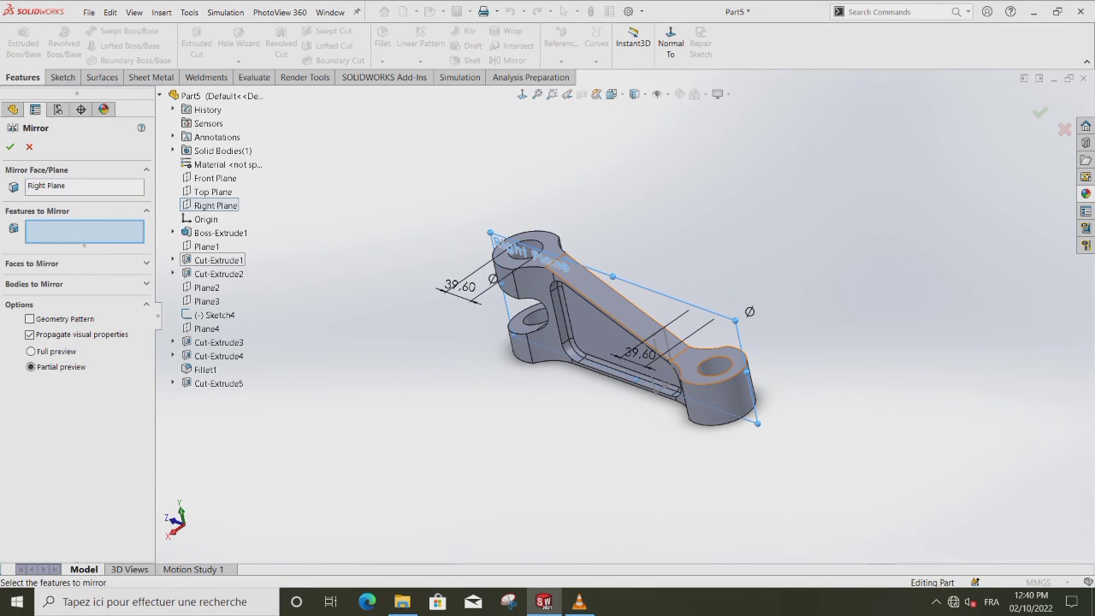
click(218, 342)
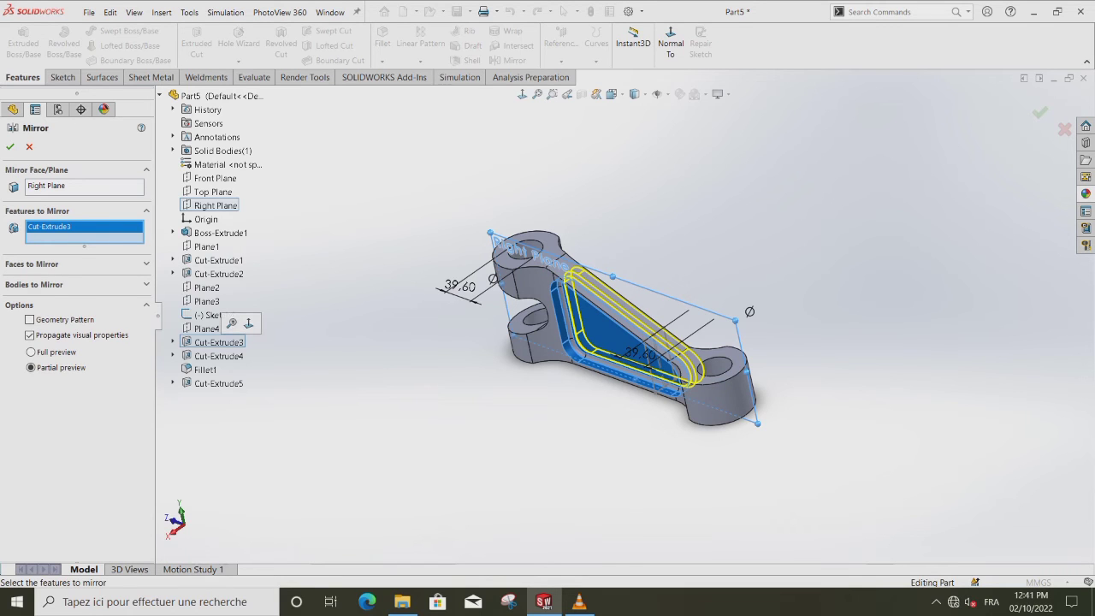
click(206, 370)
key(Return)
mouse_move(685, 342)
middle_down()
mouse_move(591, 338)
mouse_move(676, 329)
middle_up()
key(ctrl+8)
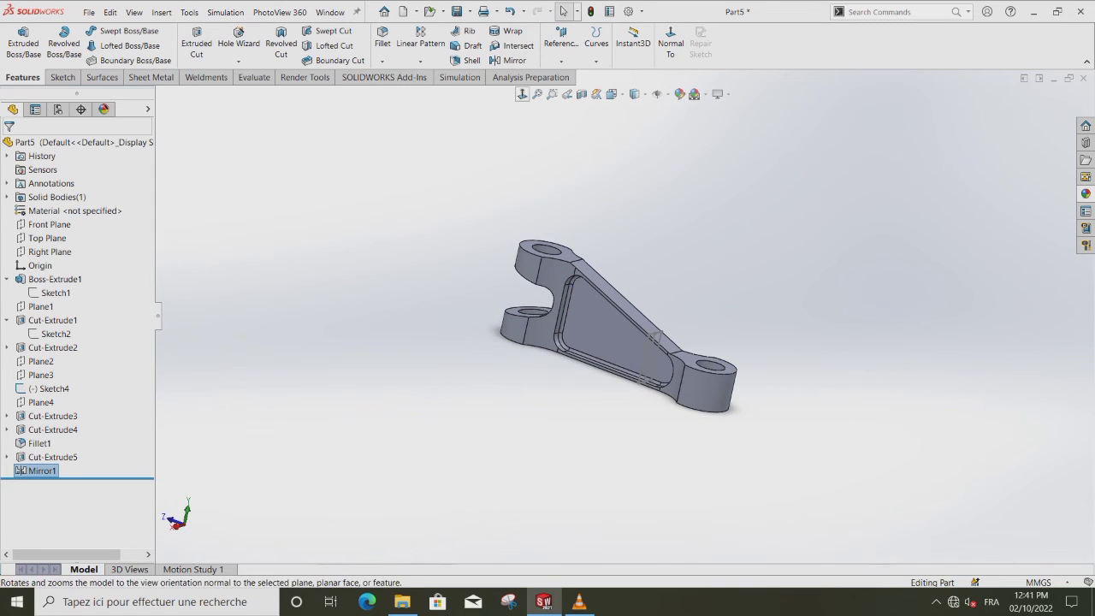
key(Escape)
Sketch a circle on the pocket floor near the taller end and dimension its diameter 55.626 mm.
click(632, 325)
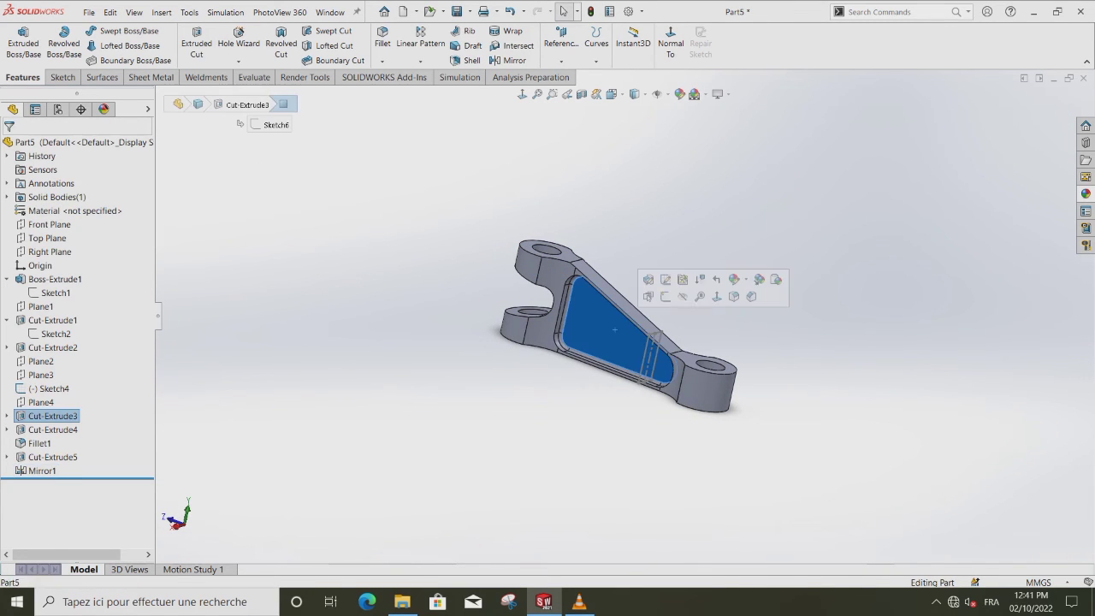
click(647, 298)
click(106, 60)
click(541, 307)
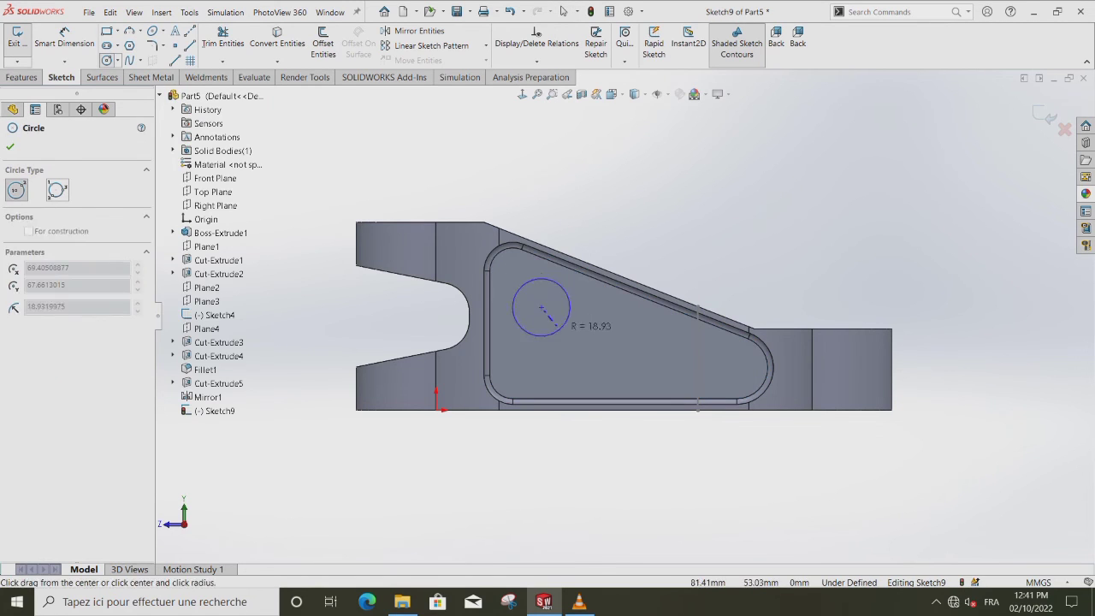
click(573, 311)
click(64, 38)
click(556, 279)
click(583, 175)
text(55.626)
key(Return)
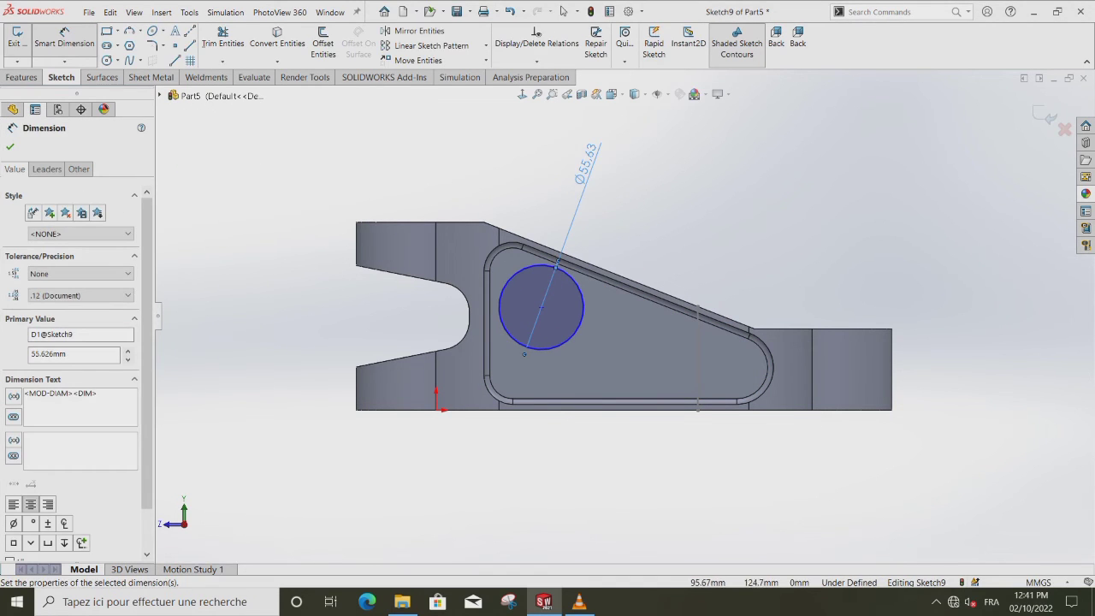
Dimension the circle's center 82.04 mm horizontally from the origin.
click(436, 412)
click(541, 308)
click(430, 464)
text(82.04)
key(Return)
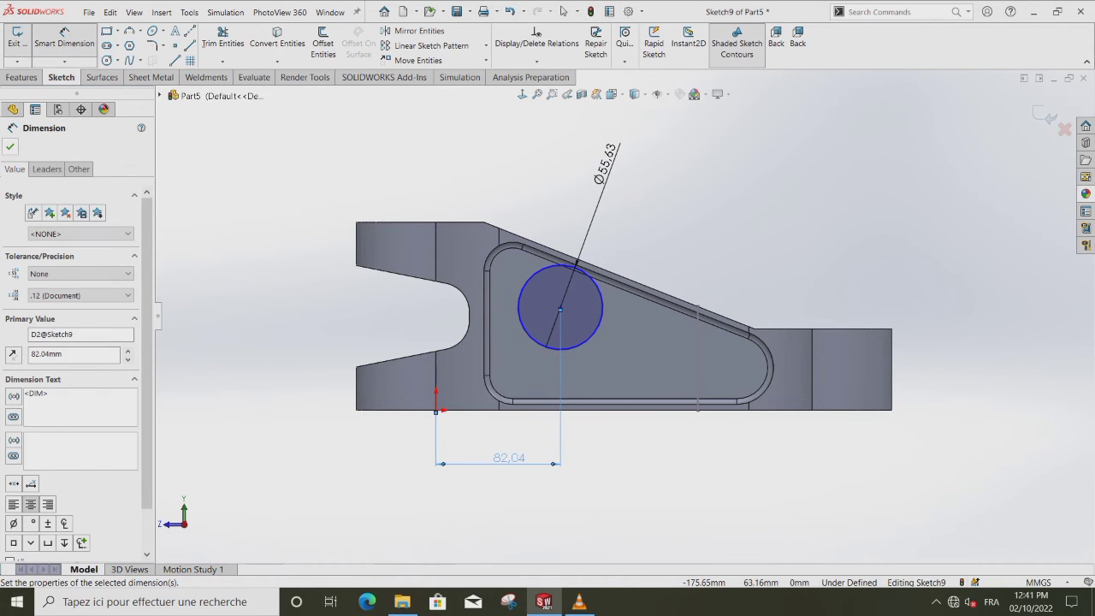
key(Escape)
Show the tapered slot's sketch beneath its cut feature.
click(7, 429)
click(53, 443)
click(68, 427)
Bring the circle's center level with the slot's horizontal centerline using a midpoint relation, and delete that relation.
click(400, 316)
ctrl+click(469, 320)
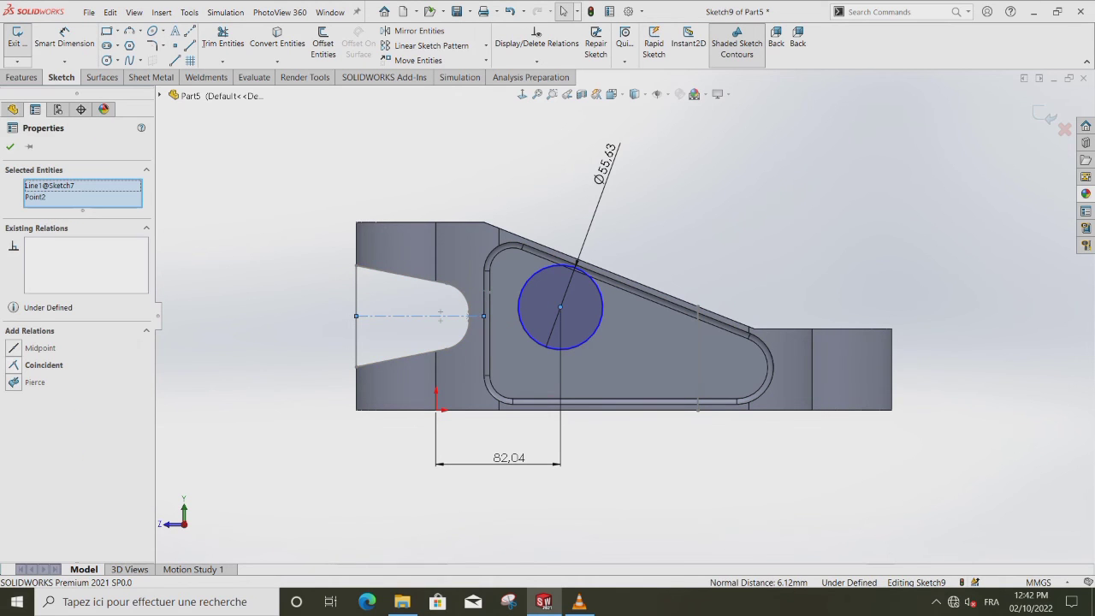
click(40, 348)
right_click(57, 244)
click(90, 266)
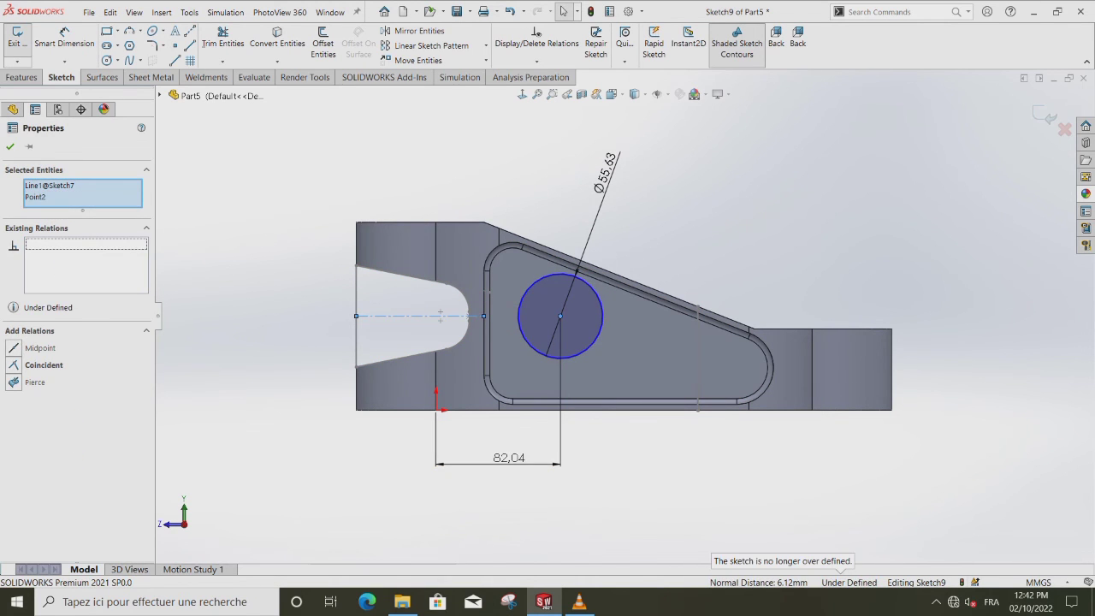
click(10, 146)
Cut the large circle through the pocket web with an extruded cut set to Through All - Both.
click(22, 77)
click(196, 43)
click(84, 225)
click(60, 257)
click(10, 146)
Sketch a 26 mm diameter circle on the pocket floor, 66.6 mm horizontally from the large hole's center.
click(684, 370)
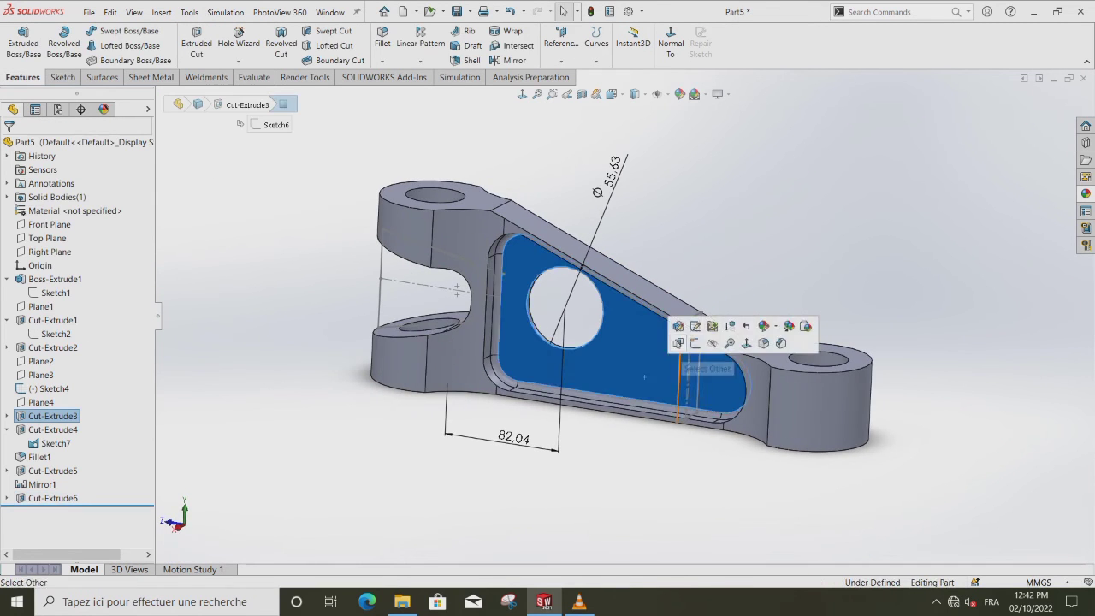
click(678, 344)
click(152, 31)
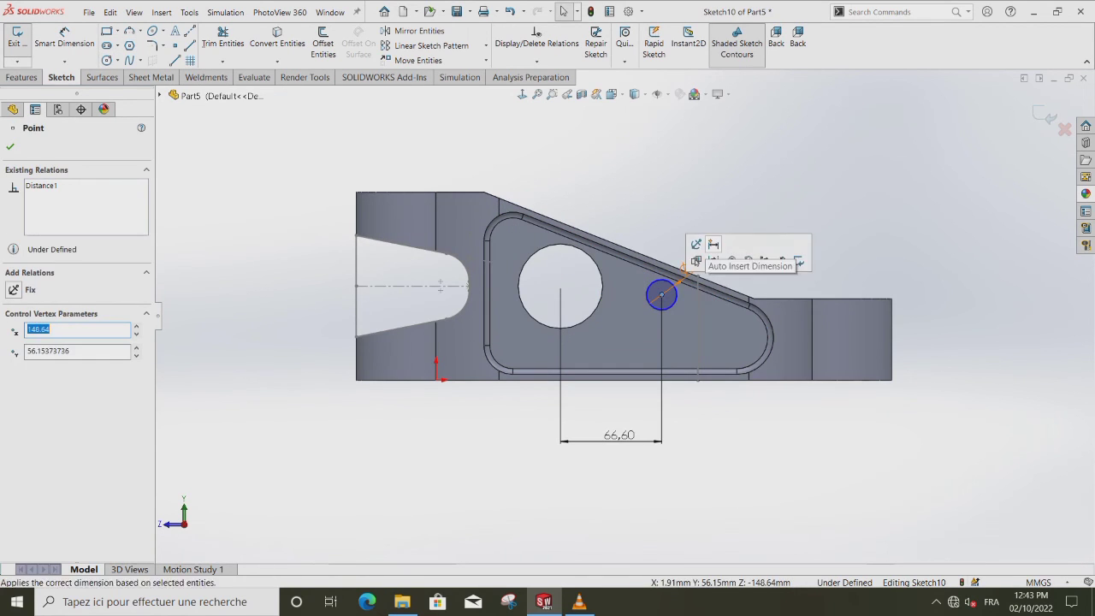
click(696, 260)
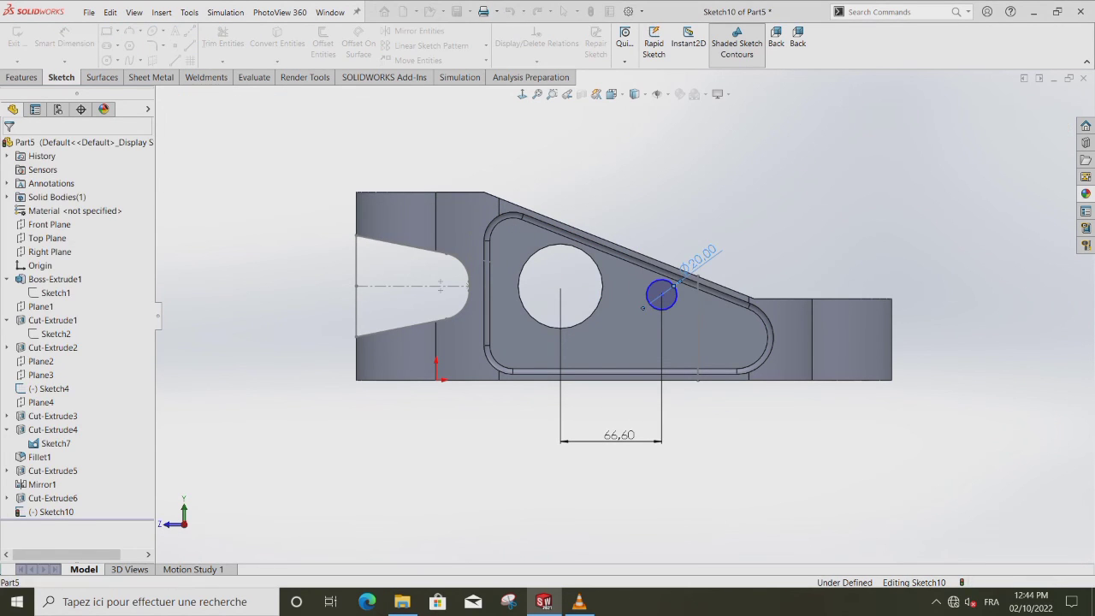
drag(661, 294, 662, 297)
key(Escape)
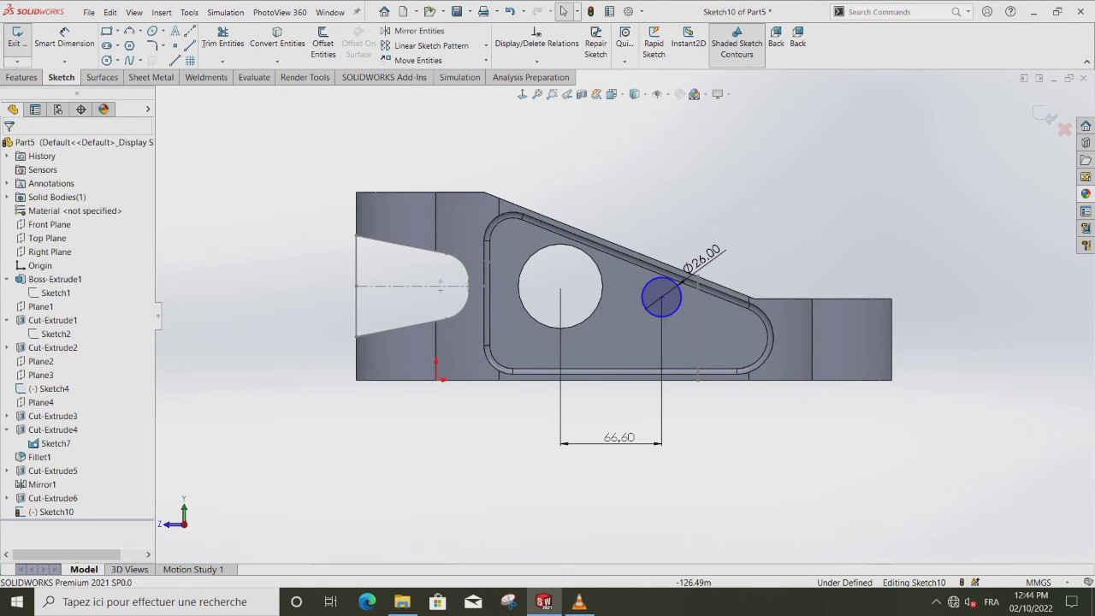
Cut the small circle through the pocket web with an extruded cut set to Through All - Both.
click(21, 77)
click(196, 44)
click(83, 225)
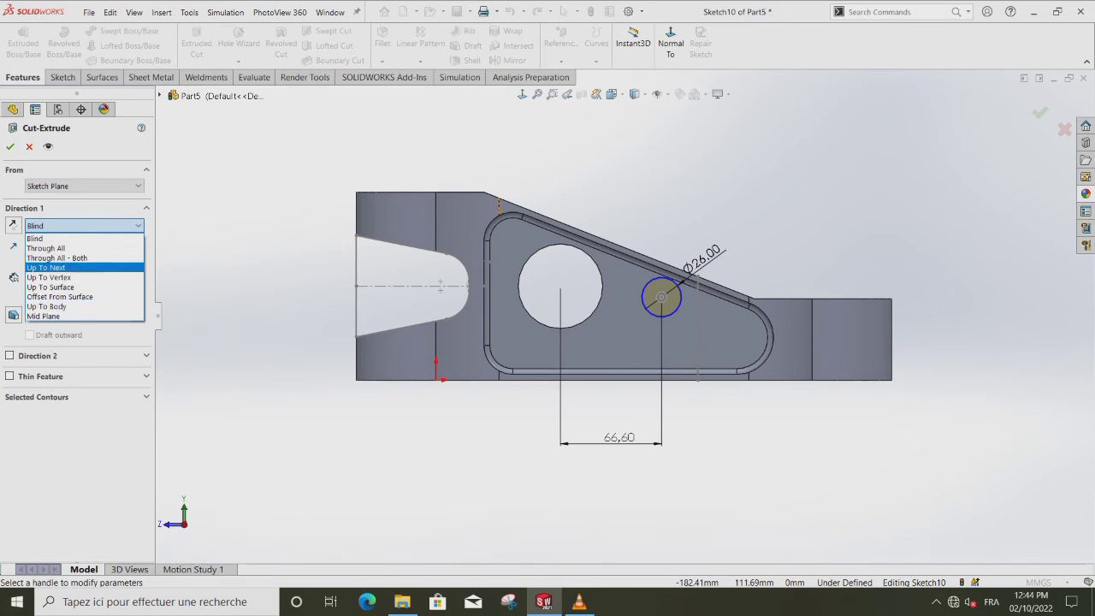
click(83, 256)
click(10, 147)
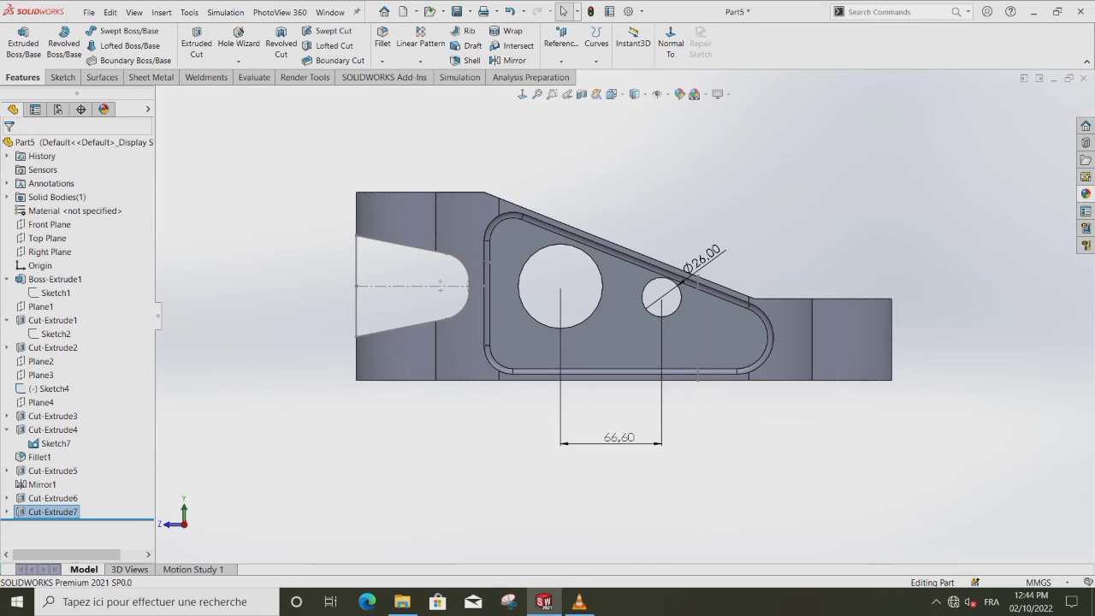
Hide the slot sketch and the leftover sketch crossing the sloped arm.
middle_drag(650, 196, 596, 229)
click(55, 444)
click(80, 428)
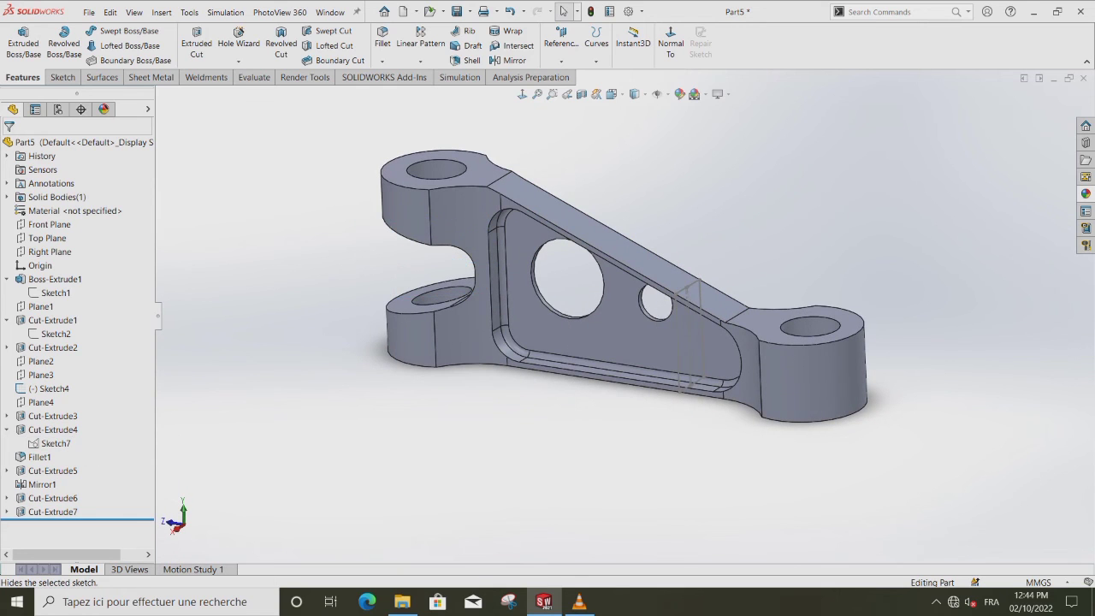
click(688, 287)
click(724, 250)
scroll(616, 317, up, 1)
middle_drag(616, 316, 623, 340)
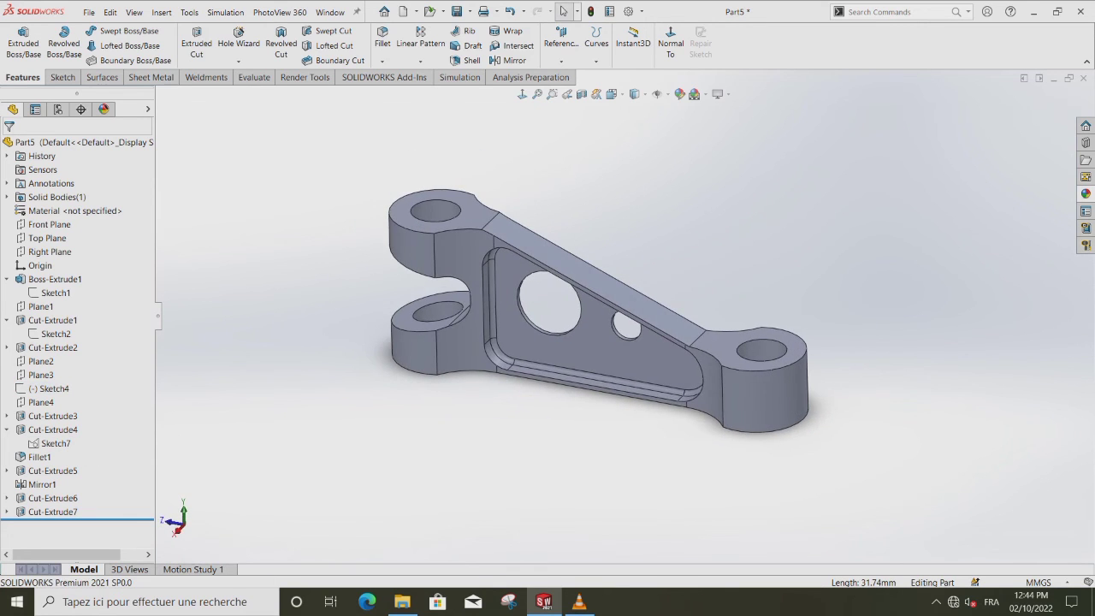
Set up a 0.8 mm fillet and select the rims of both pockets and both long edges of the sloped face.
click(383, 37)
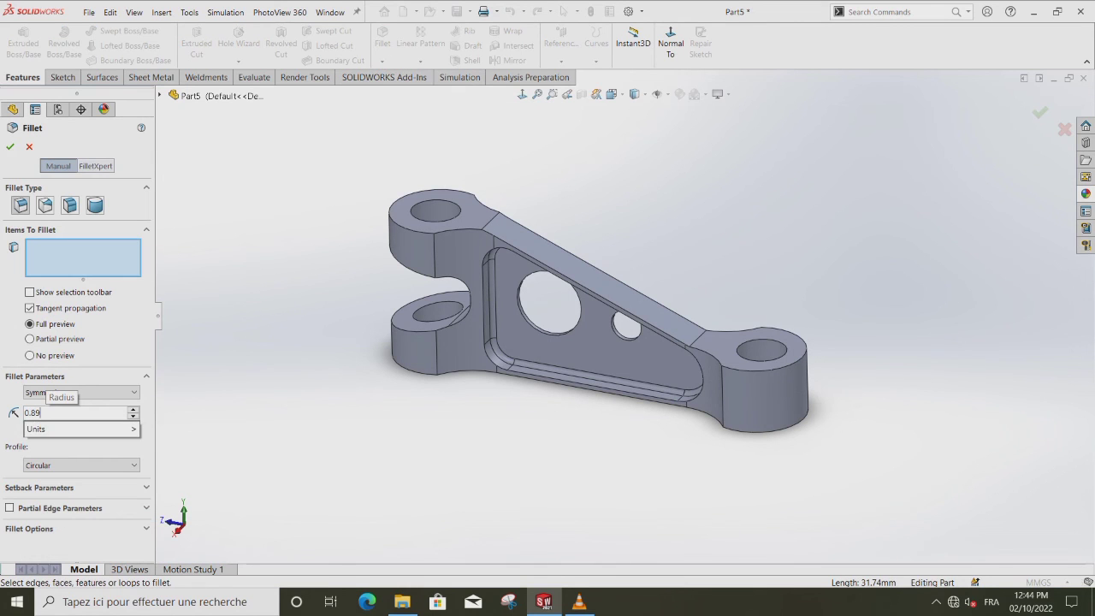
text(0.8)
key(Return)
click(489, 257)
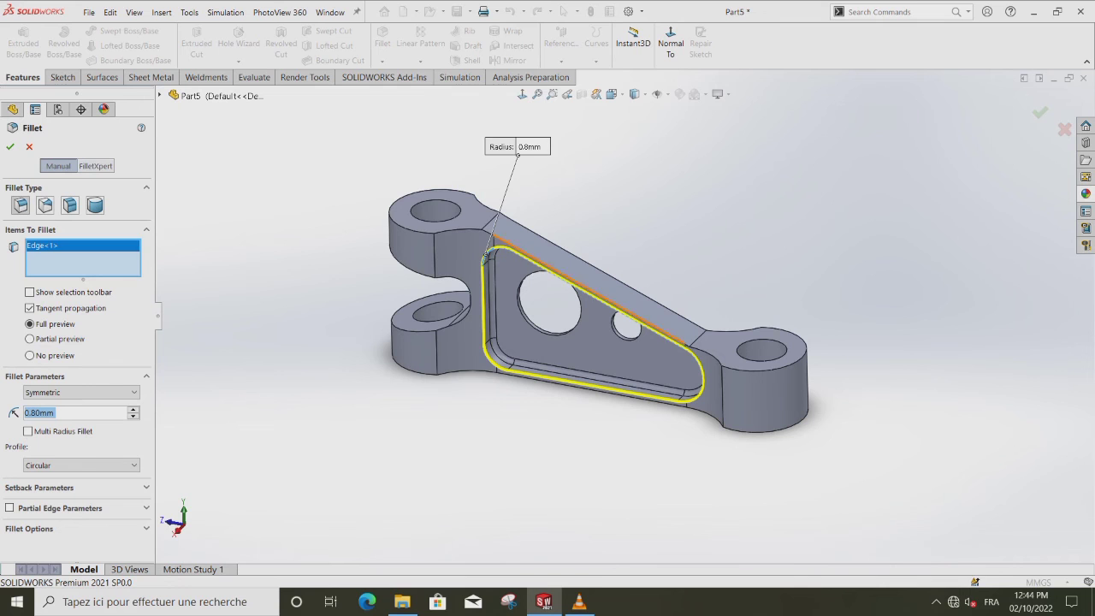
click(485, 254)
middle_drag(608, 248, 514, 300)
click(610, 248)
click(637, 218)
scroll(636, 218, up, 2)
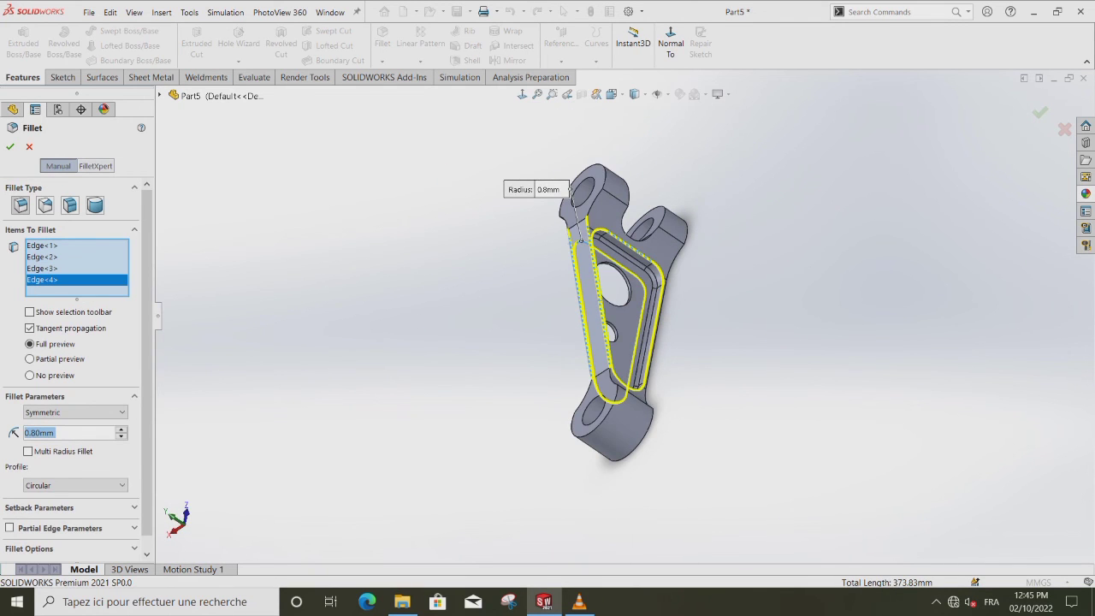
Add the arm's underside edge and the curved neck edges at the shorter end to the fillet selection.
middle_drag(637, 240, 594, 261)
click(652, 340)
middle_drag(652, 341, 616, 363)
click(587, 414)
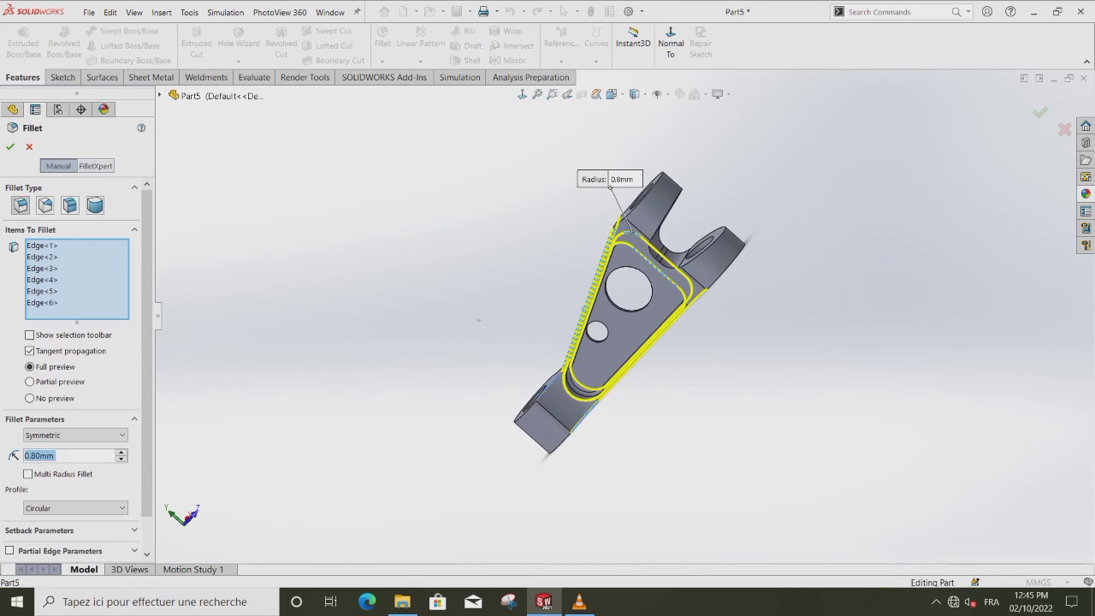
middle_drag(587, 415, 629, 458)
click(519, 353)
middle_drag(520, 353, 556, 380)
scroll(685, 227, down, 4)
Add the curved neck edges at the taller end and the remaining underside edge, and apply the 0.8 mm fillet.
click(630, 253)
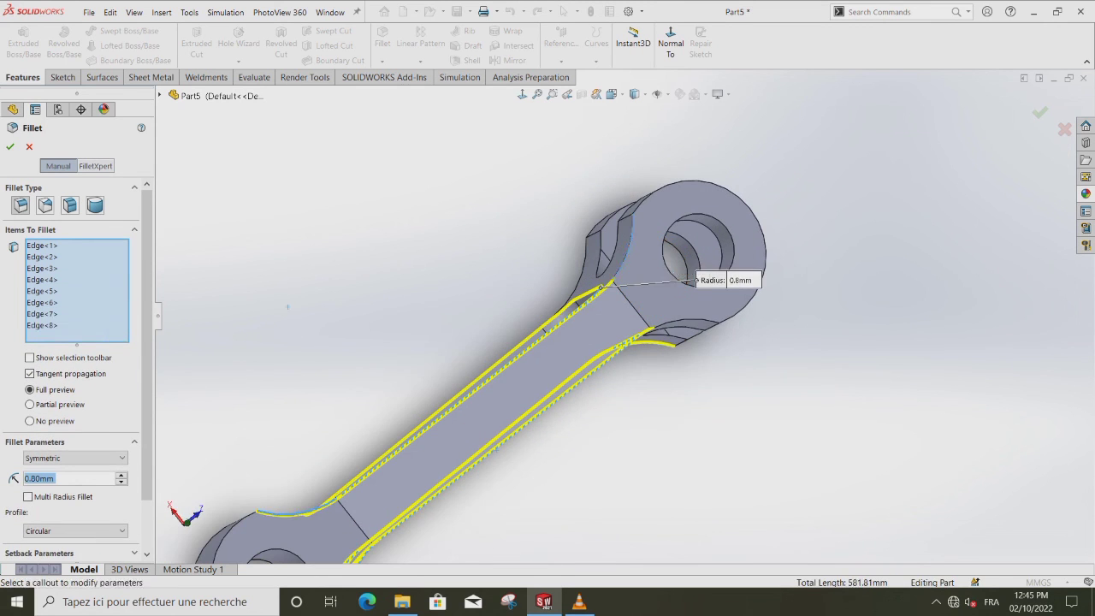
click(668, 325)
middle_drag(668, 325, 735, 343)
scroll(547, 325, up, 3)
click(413, 323)
middle_drag(413, 323, 385, 300)
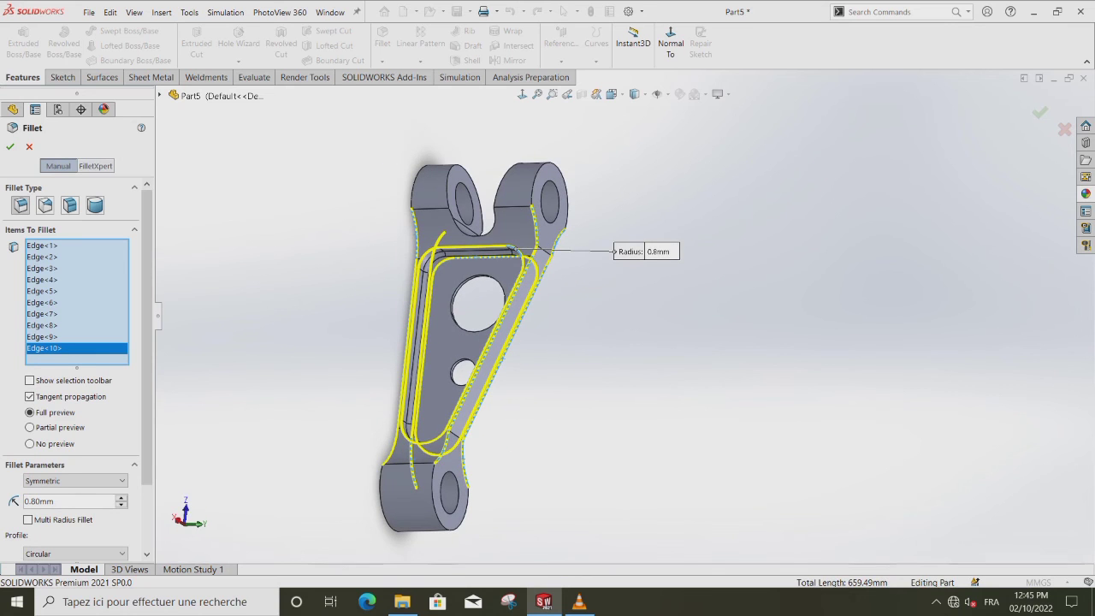
key(Return)
Color the whole part bright green through its appearance settings.
middle_drag(513, 342, 411, 330)
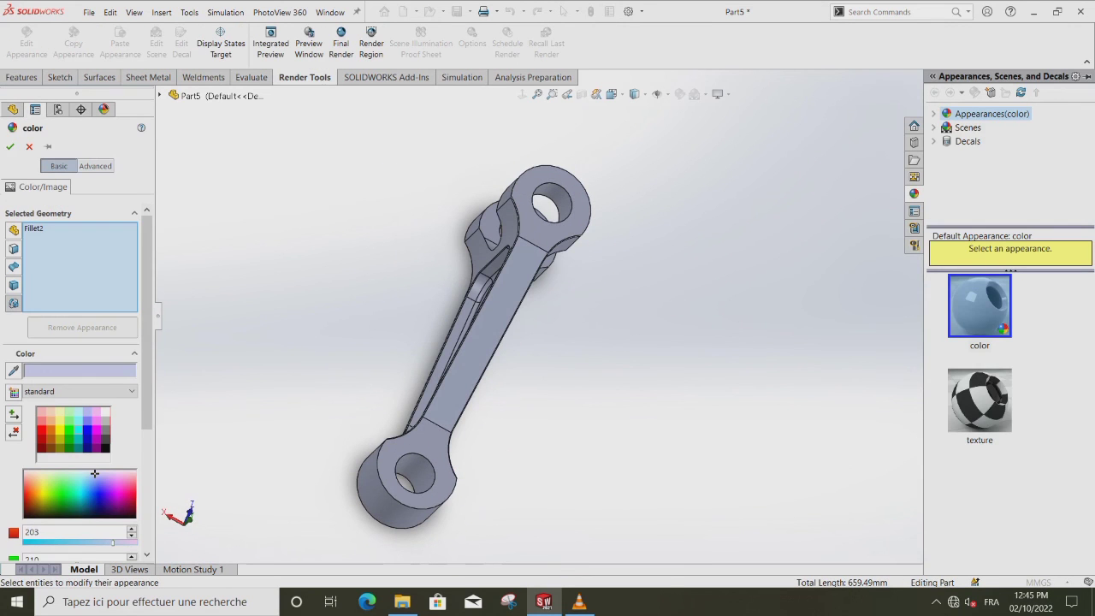
click(206, 96)
middle_drag(479, 325, 342, 321)
scroll(240, 222, down, 2)
scroll(617, 342, up, 5)
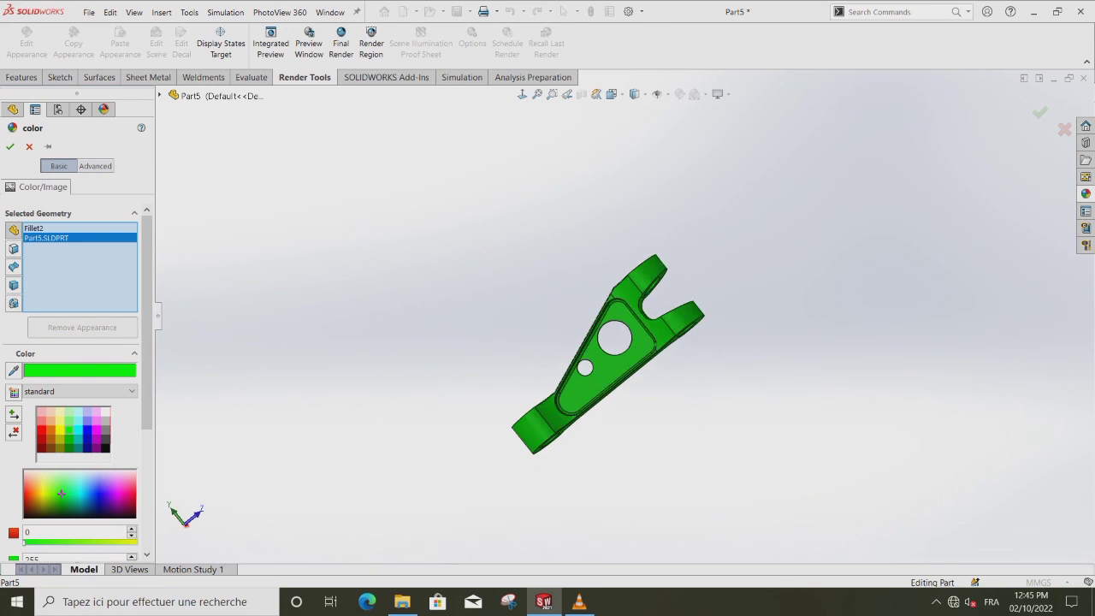
scroll(685, 403, down, 2)
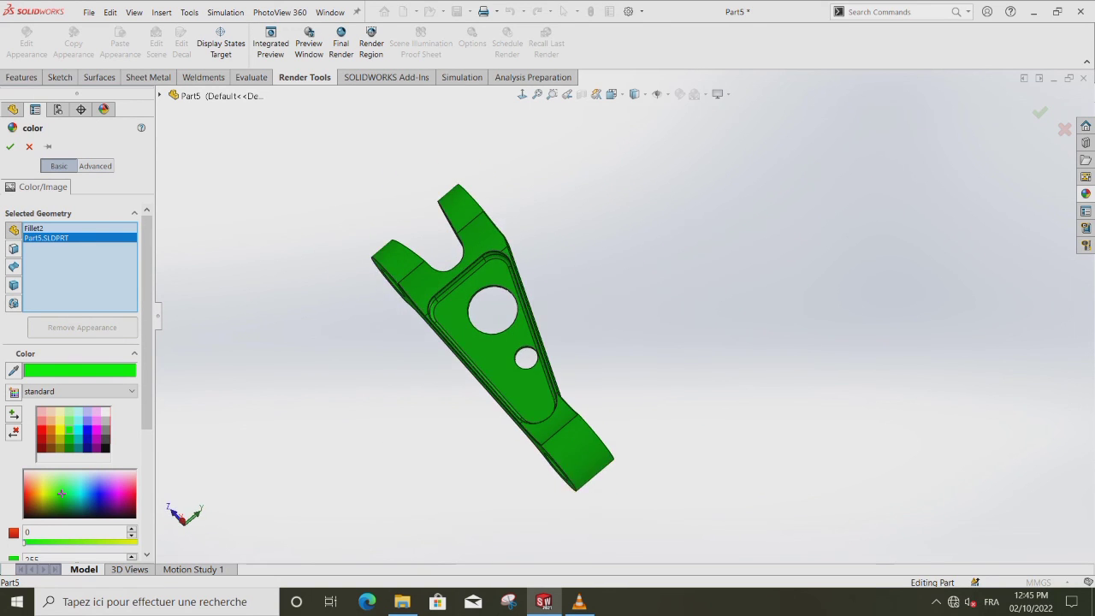